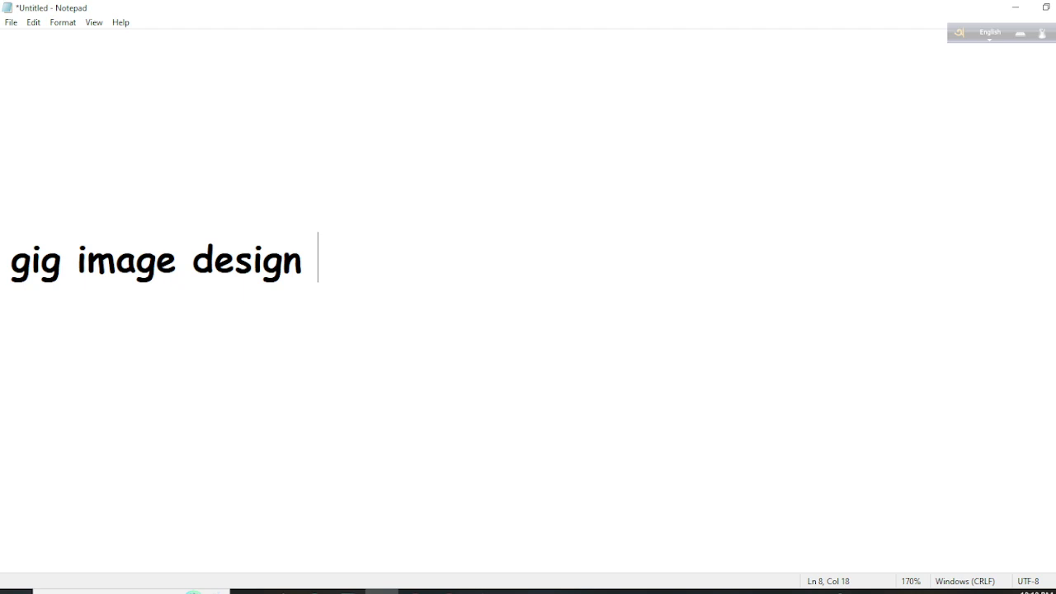
Step: Review the Notepad notes on gig image design and on Facebook page creation and setup
drag(2, 279, 320, 273)
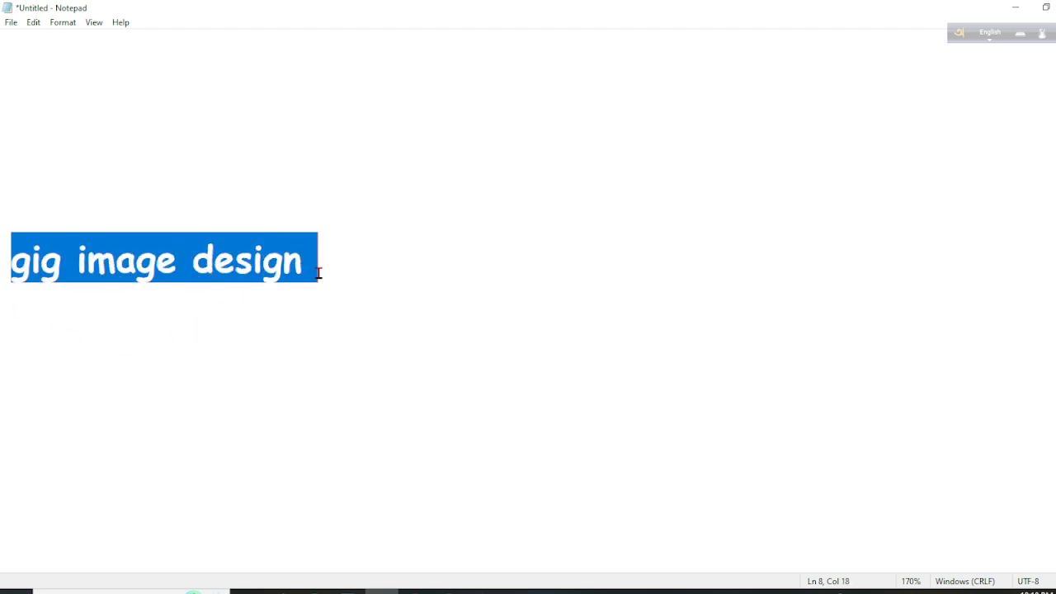
click(323, 273)
scroll(328, 274, up, 1)
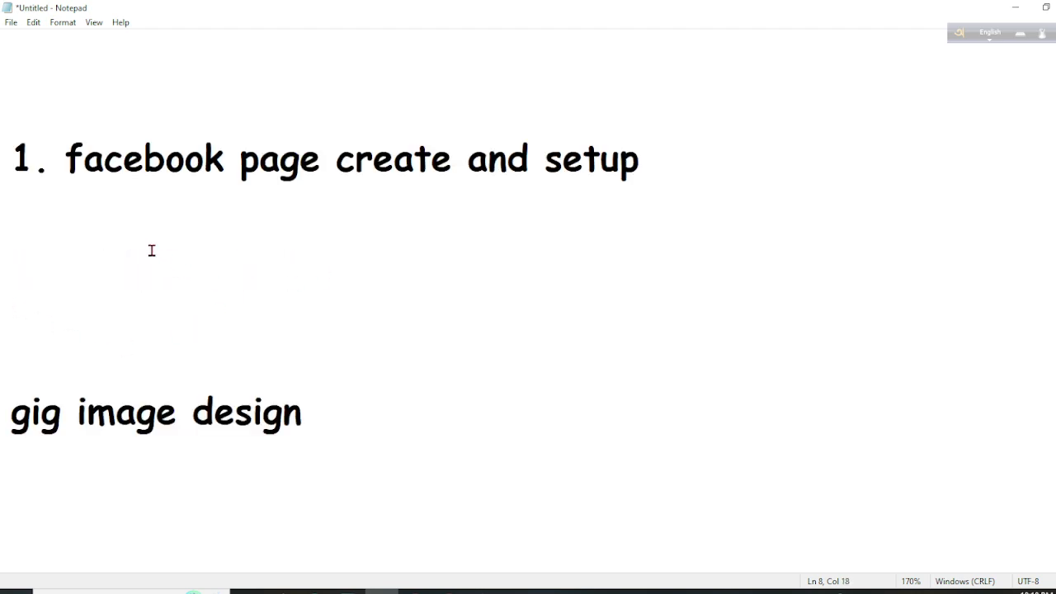
drag(64, 165, 647, 147)
click(648, 147)
Step: Put the notes away, switch to Chrome and open canva.com in a new browser tab
click(1015, 8)
click(192, 591)
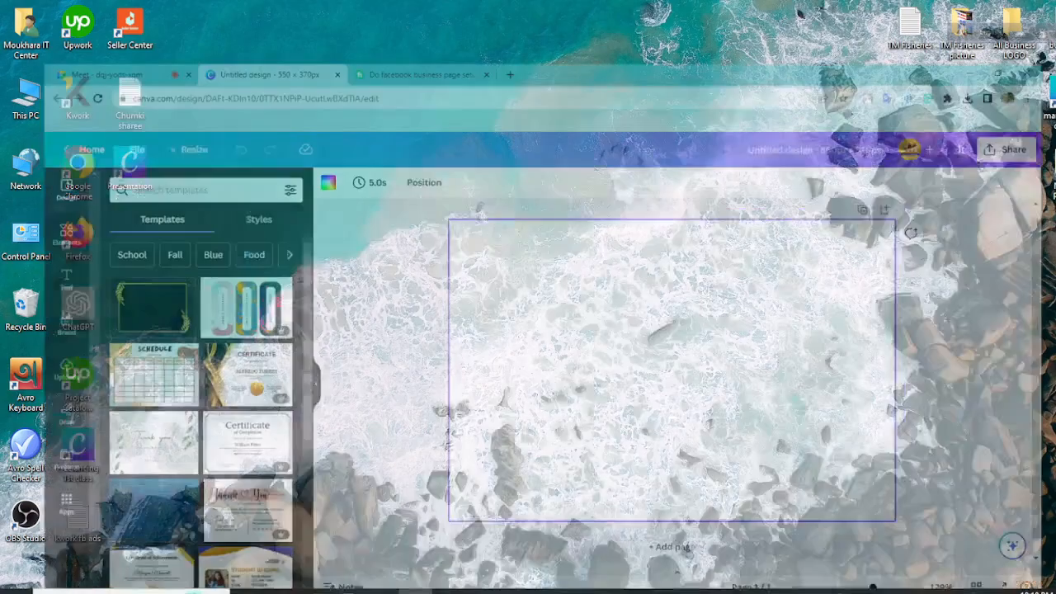
click(507, 12)
text(can)
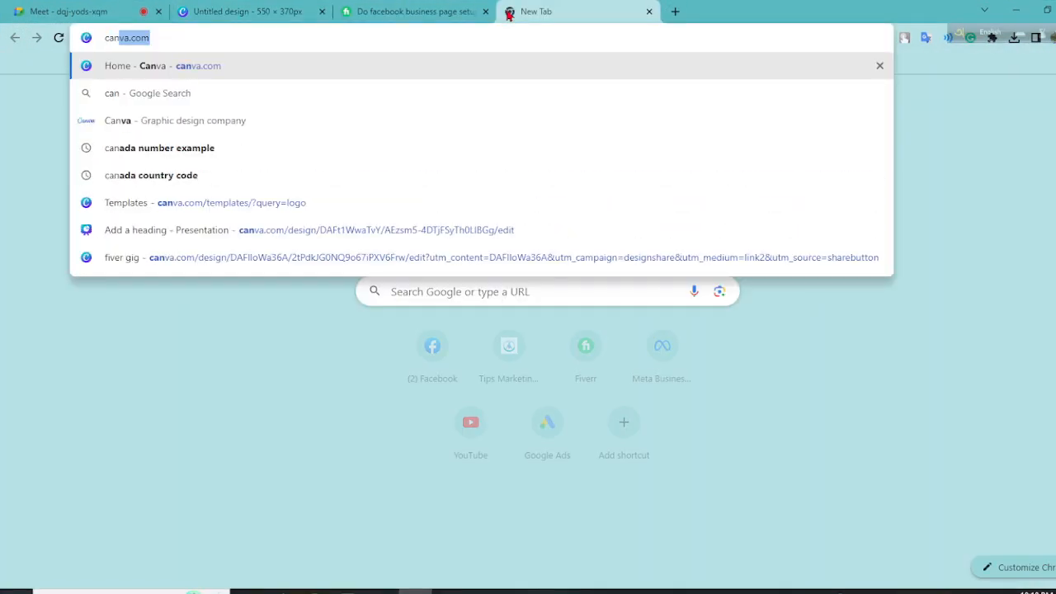
key(Return)
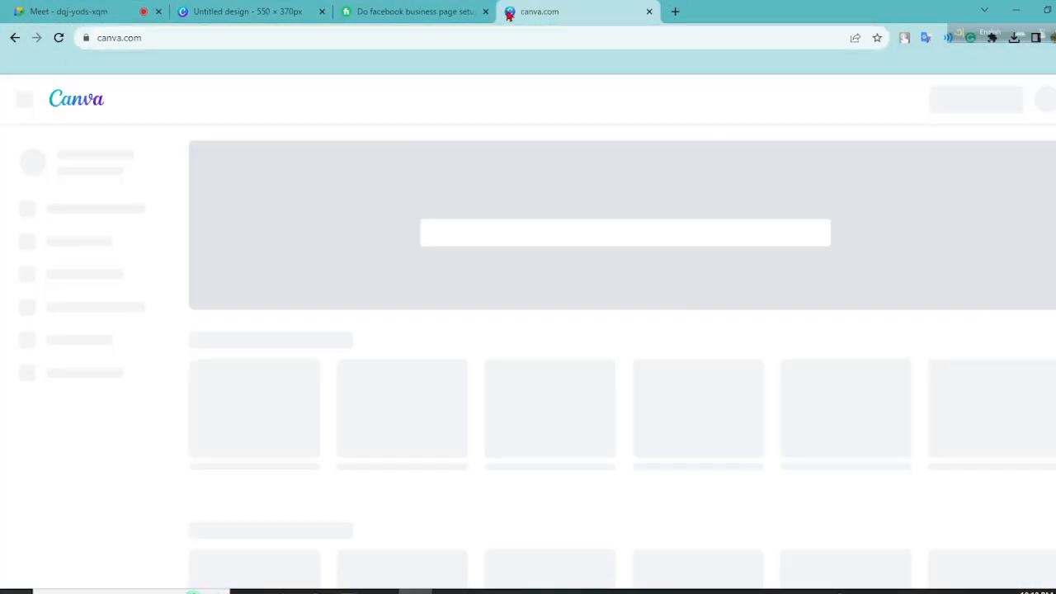
Step: Close the old untitled design's tab, glance at the Fiverr gig page and return to the Canva home page
click(322, 12)
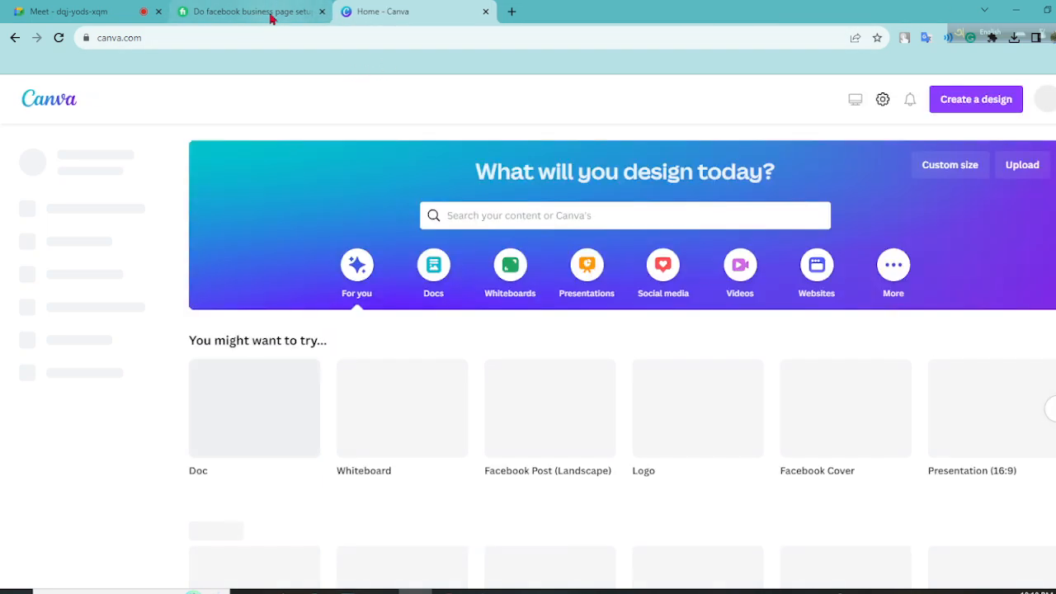
click(264, 13)
scroll(252, 174, up, 3)
click(382, 12)
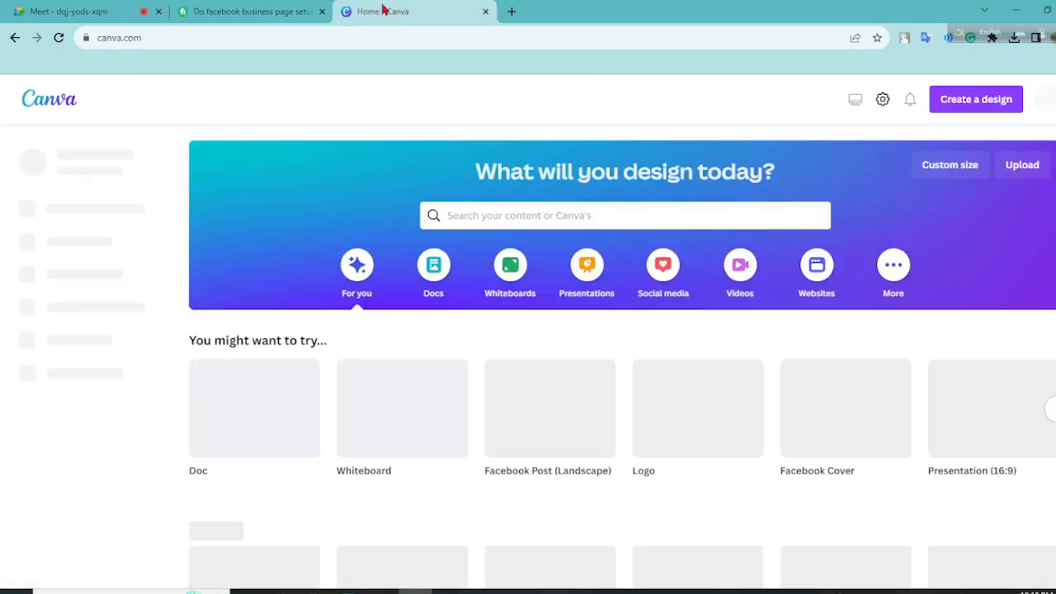
Step: Enter a custom design size of 550 px wide and 370 px high
click(923, 169)
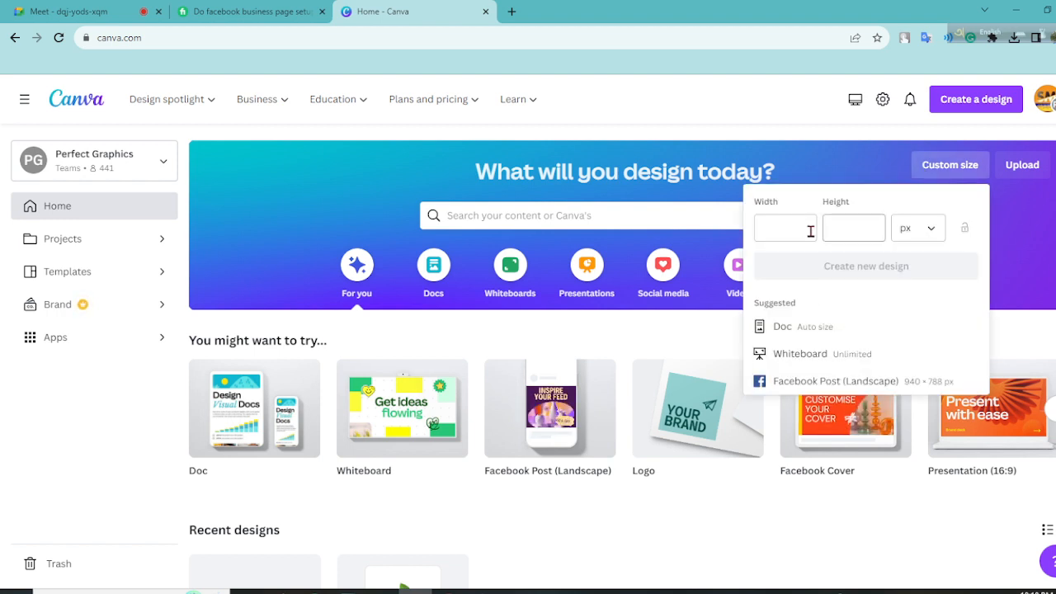
click(786, 229)
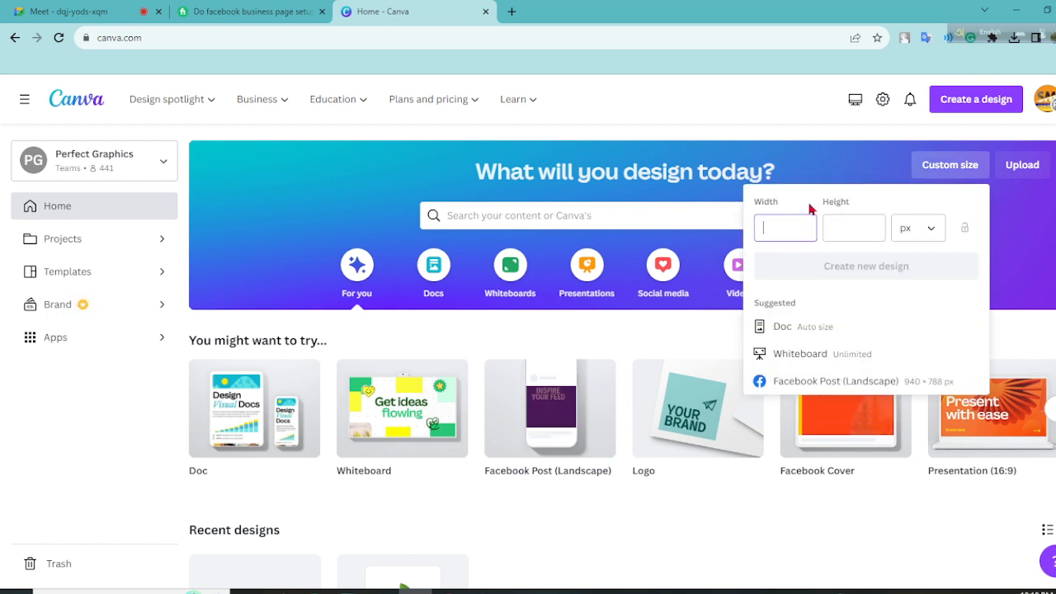
text(550)
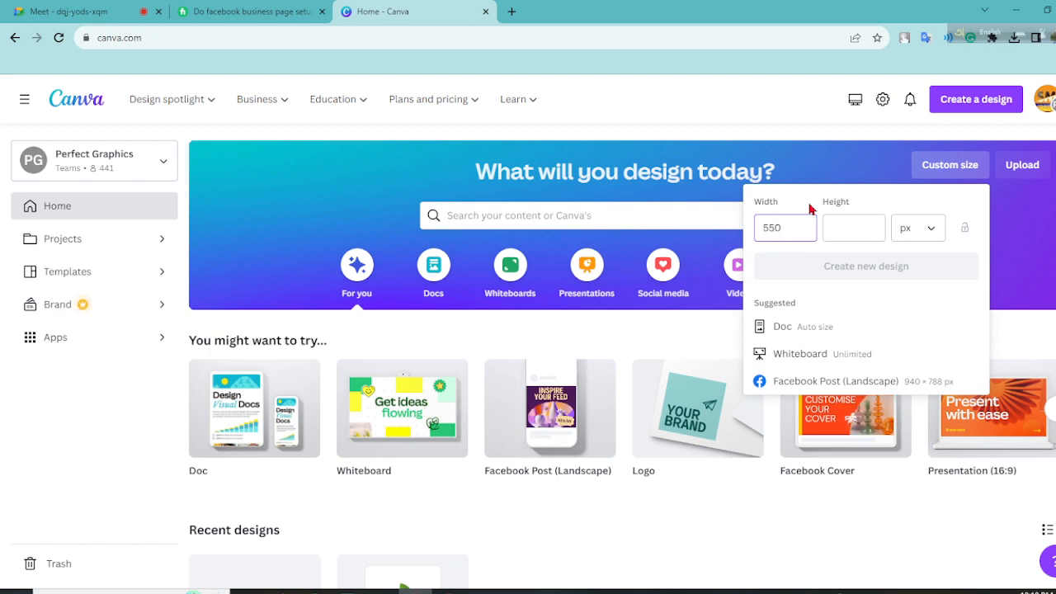
click(844, 220)
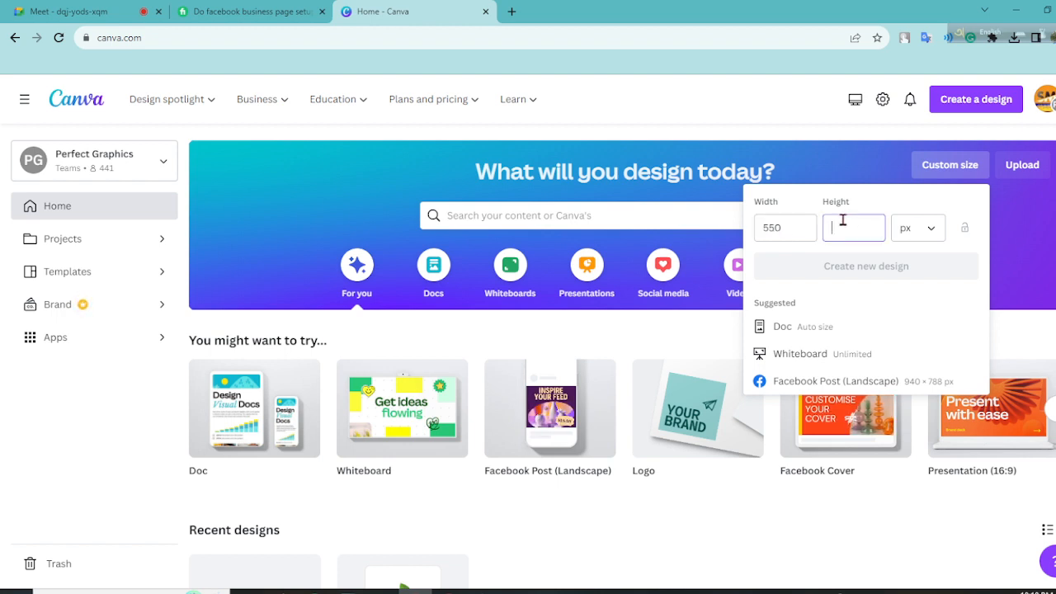
text(37)
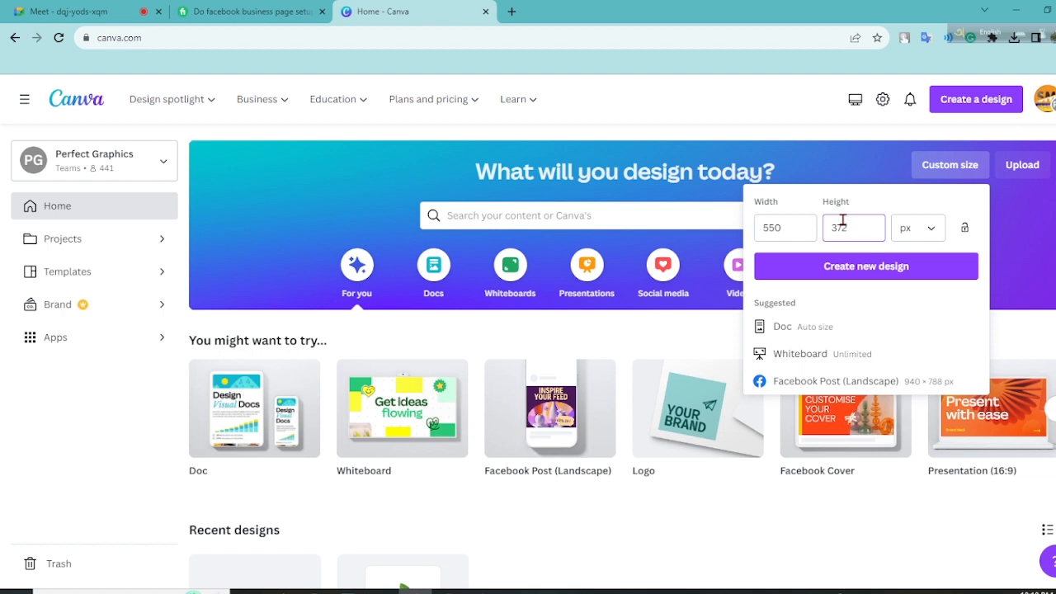
click(912, 228)
click(849, 232)
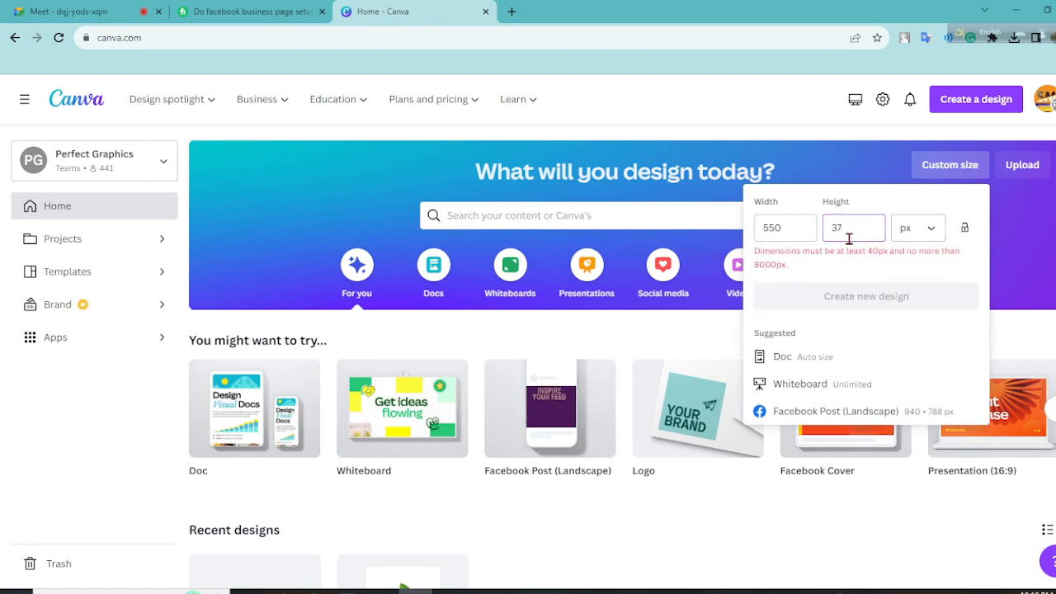
text(0)
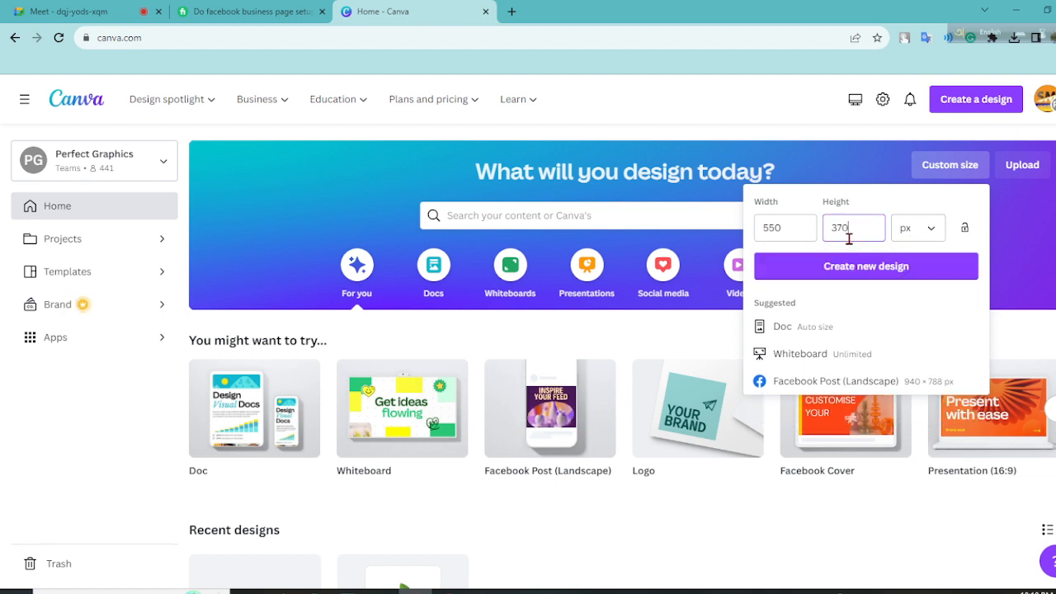
Step: Search Google for "fiverr gig image size" in a new browser tab to check the recommended dimensions
click(512, 11)
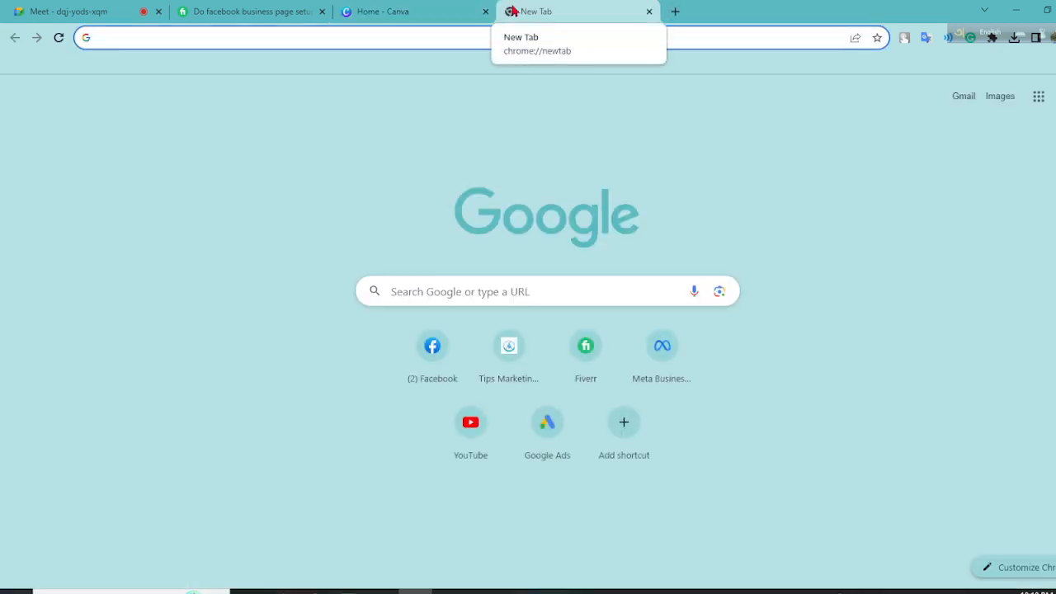
text(g)
key(BackSpace)
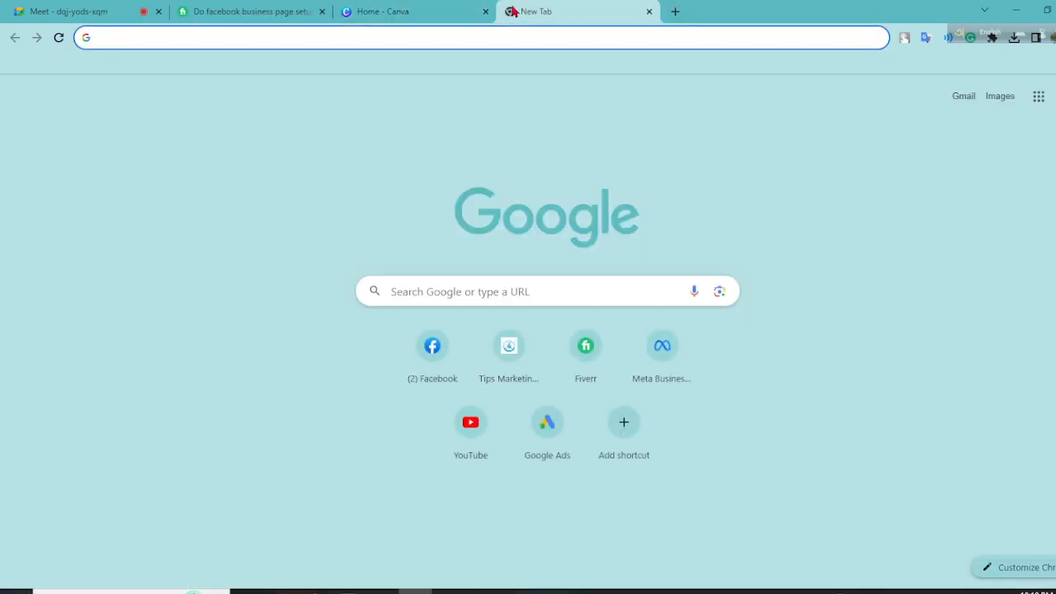
text(fiverr)
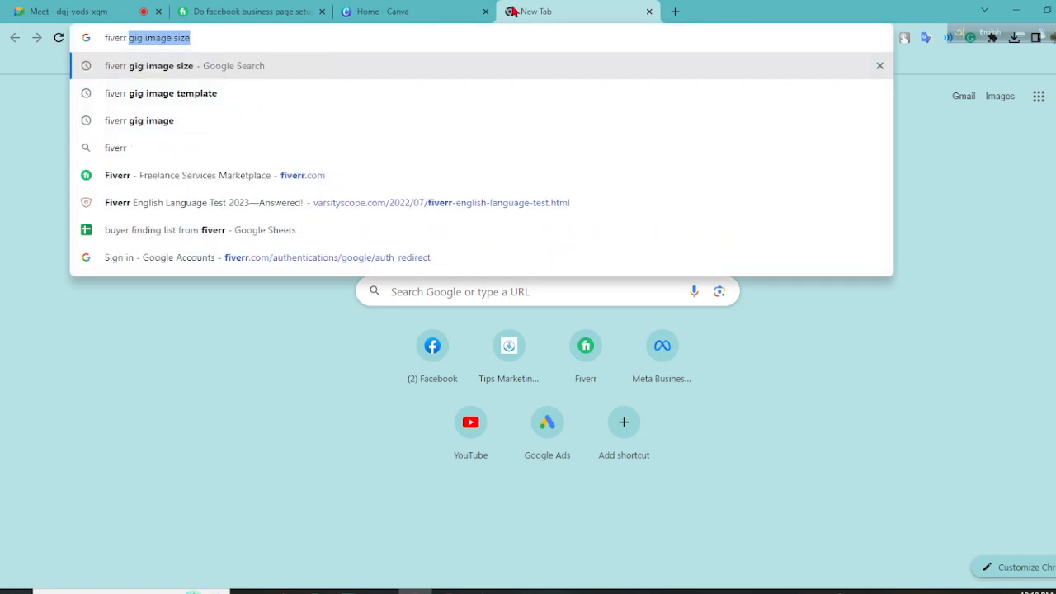
key(Return)
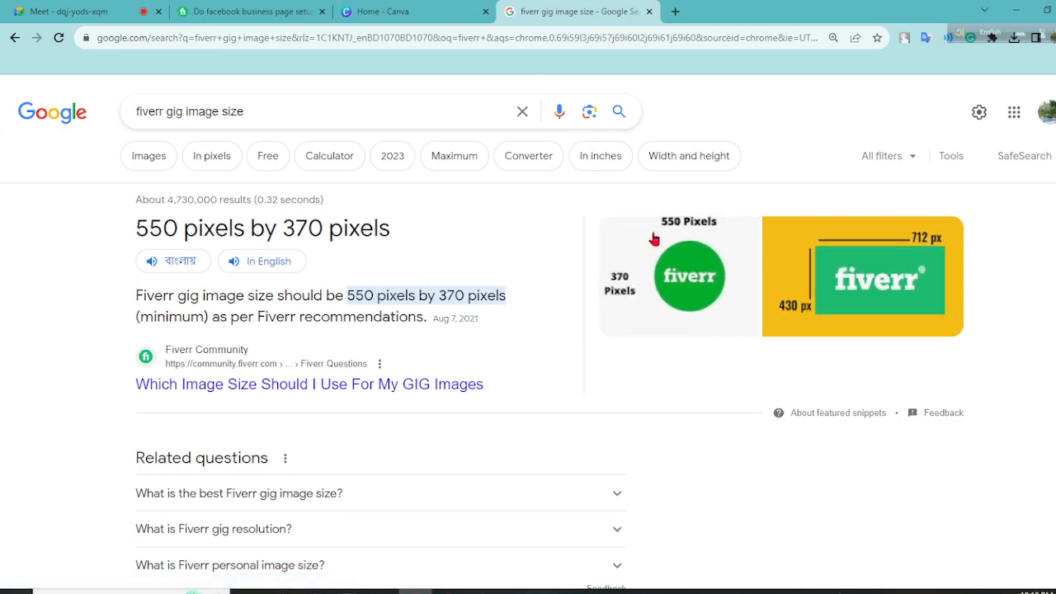
Step: Create the new blank design at 550 × 370 px and place the Fiverr browser tab directly beside it
click(416, 12)
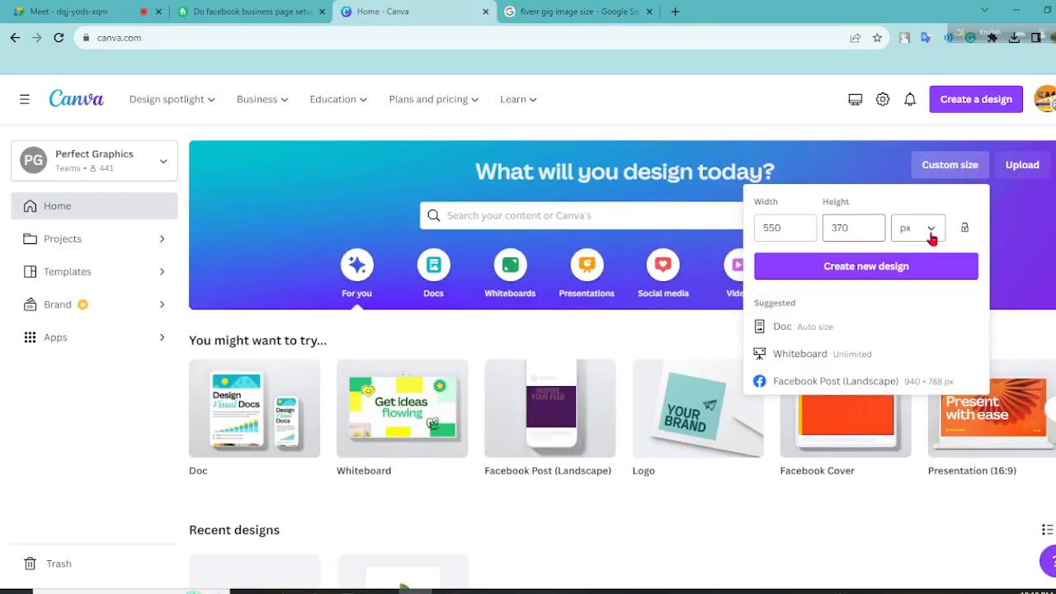
click(882, 269)
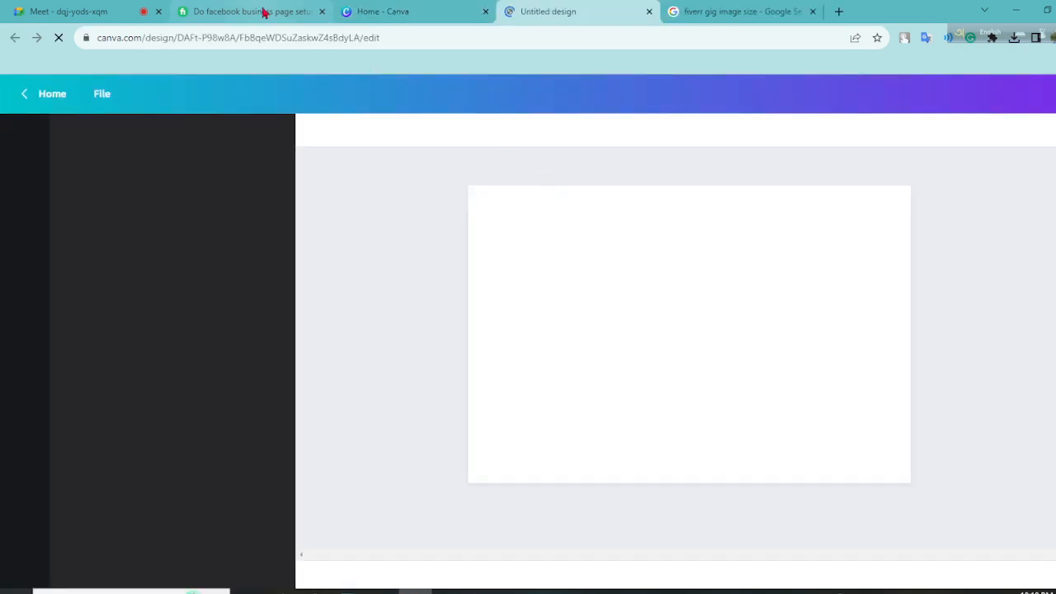
drag(264, 12, 429, 12)
click(521, 12)
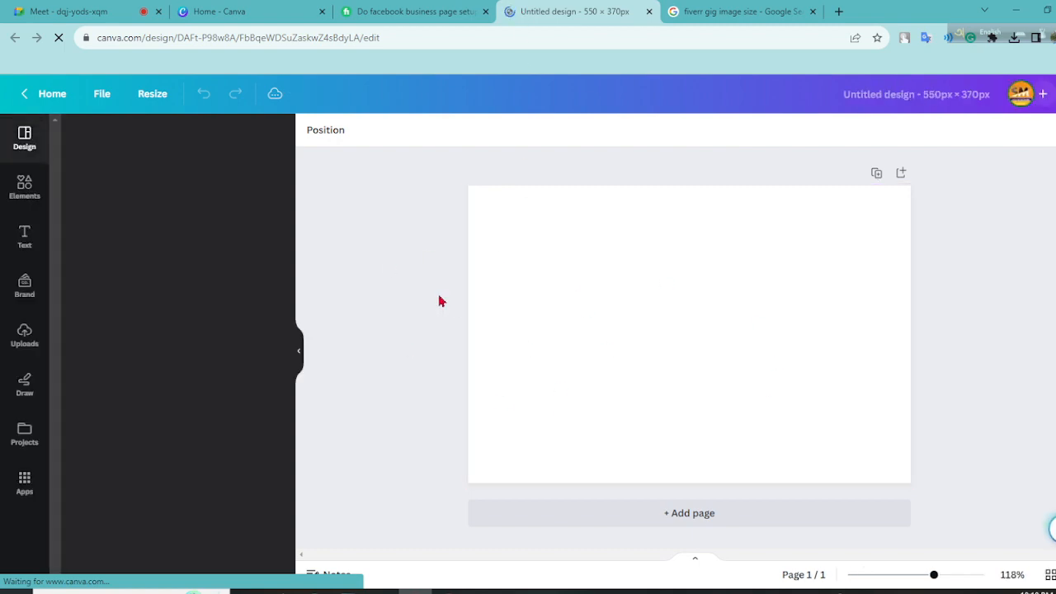
Step: Switch to the Fiverr gig page and search the marketplace for "facebook business"
click(440, 12)
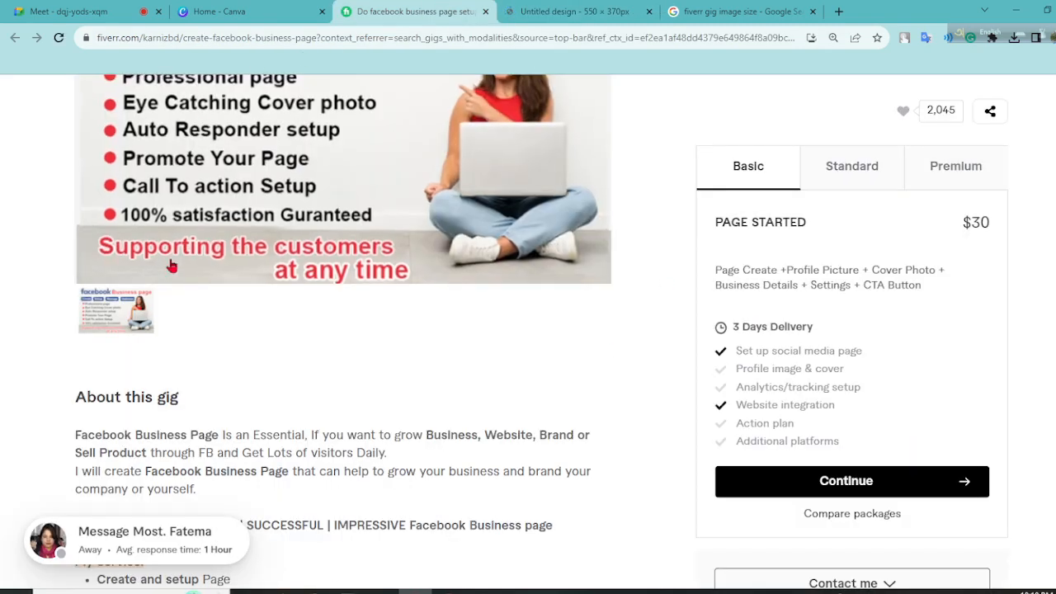
scroll(171, 266, up, 5)
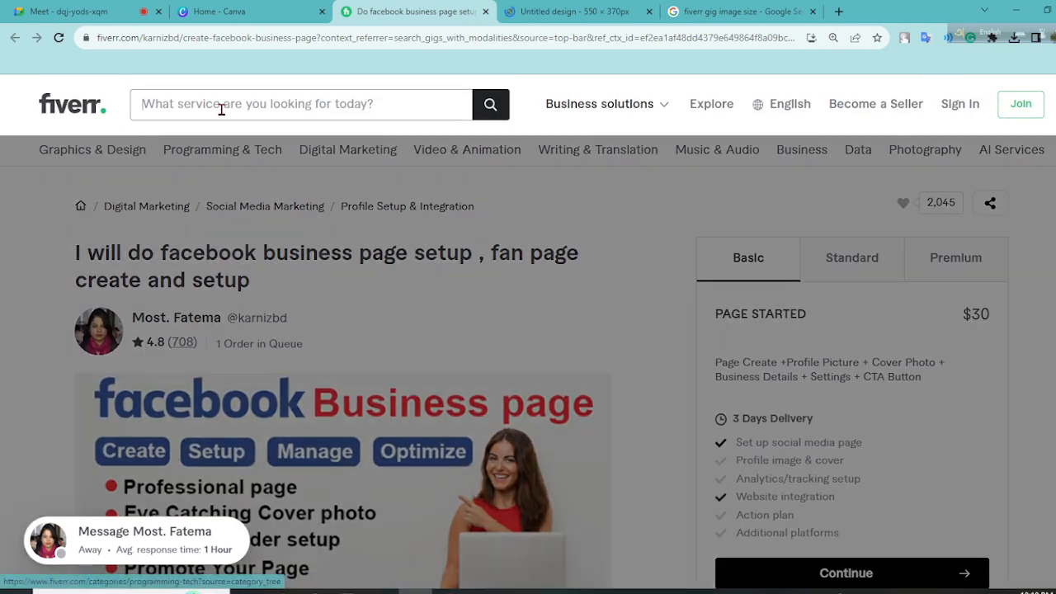
text(f)
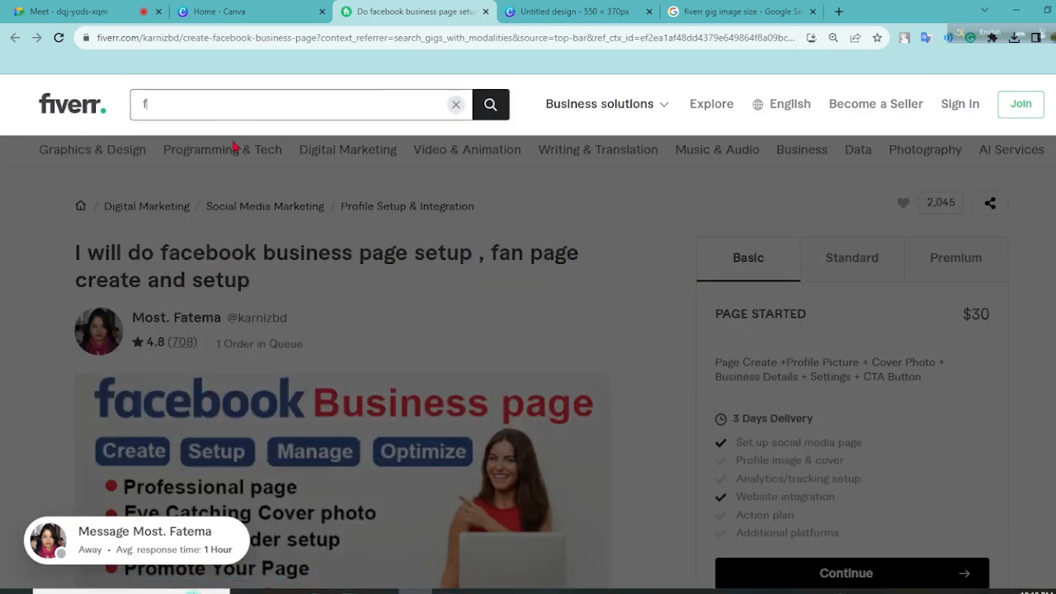
text(acebook )
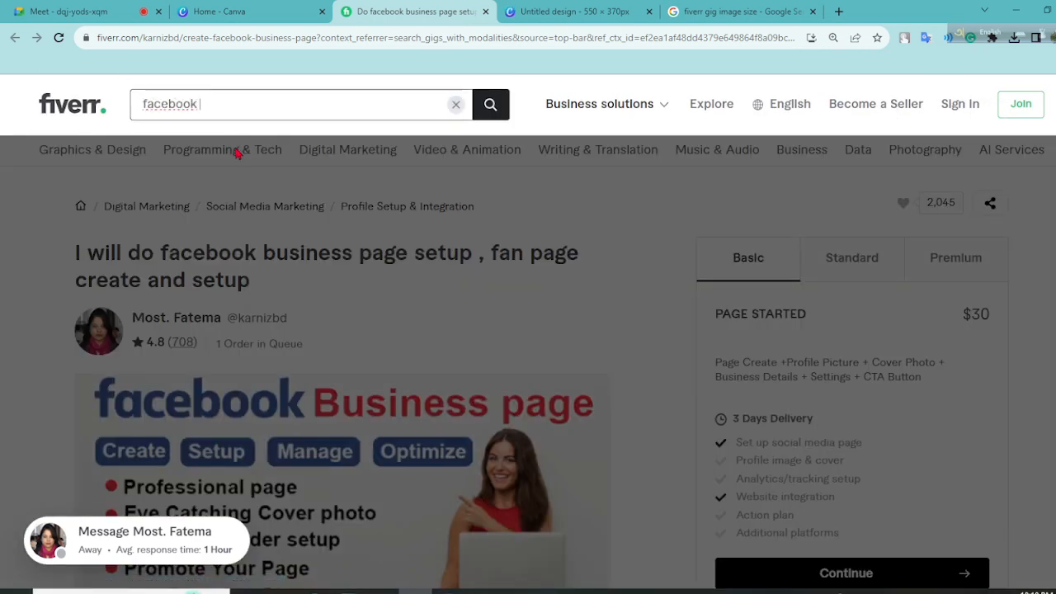
text(bus)
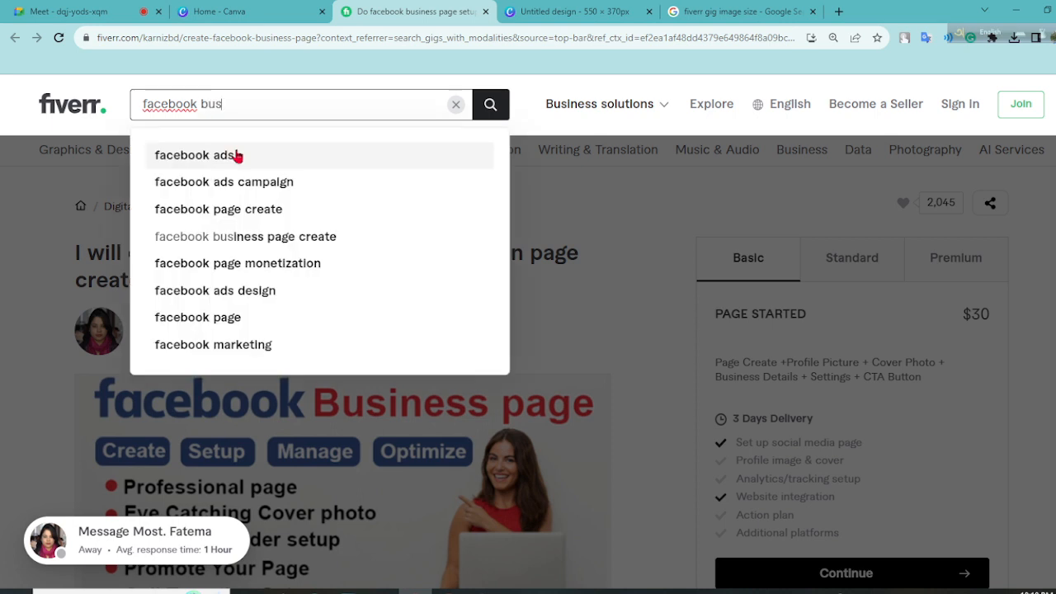
text(iness)
key(Return)
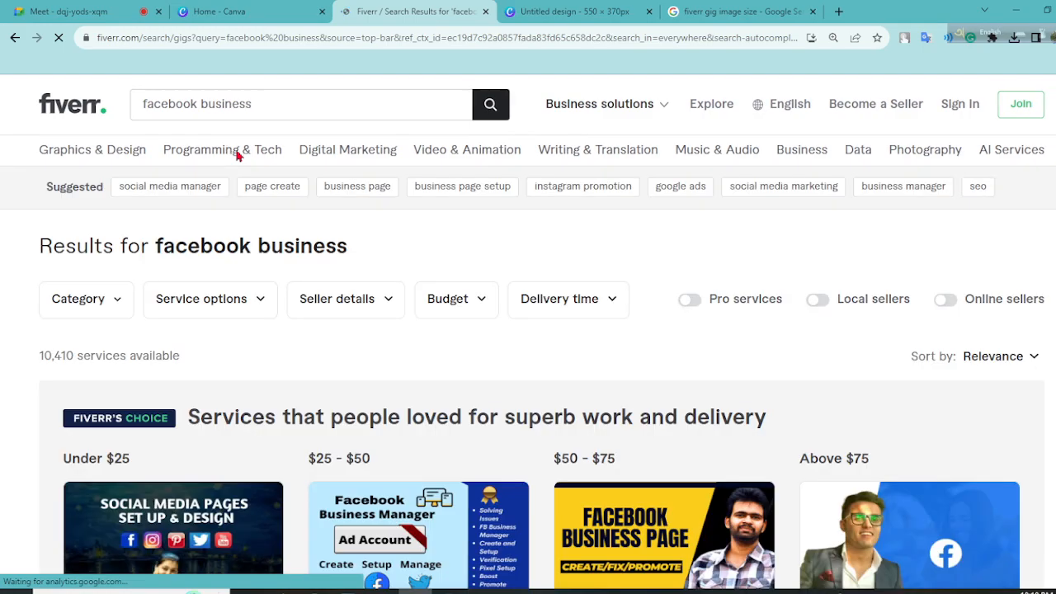
Step: Examine the gig images in the "facebook business" search results for design ideas
scroll(349, 170, down, 9)
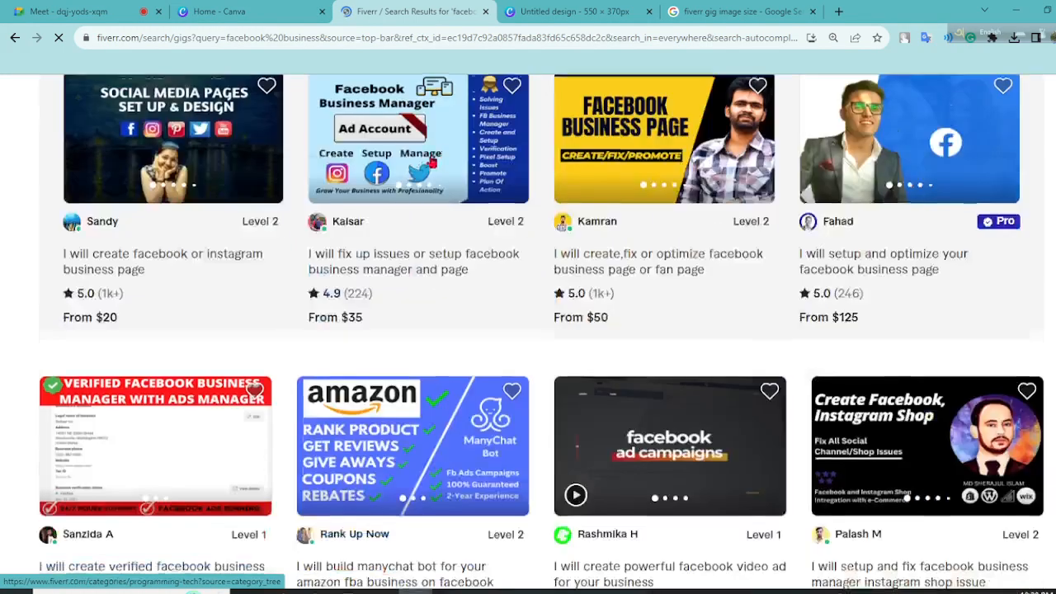
scroll(601, 243, down, 3)
scroll(490, 250, down, 3)
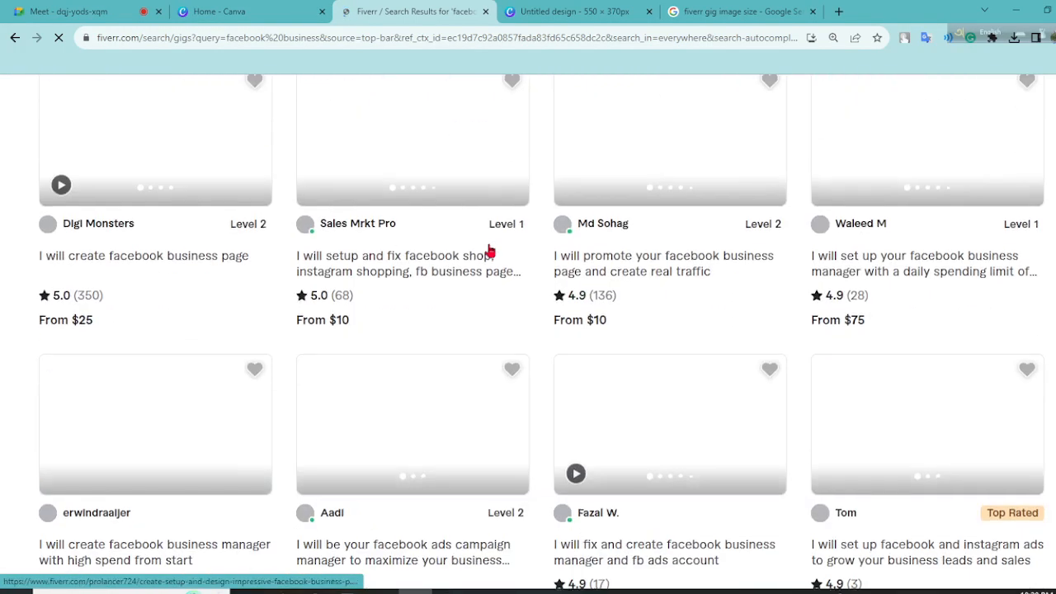
scroll(490, 250, up, 1)
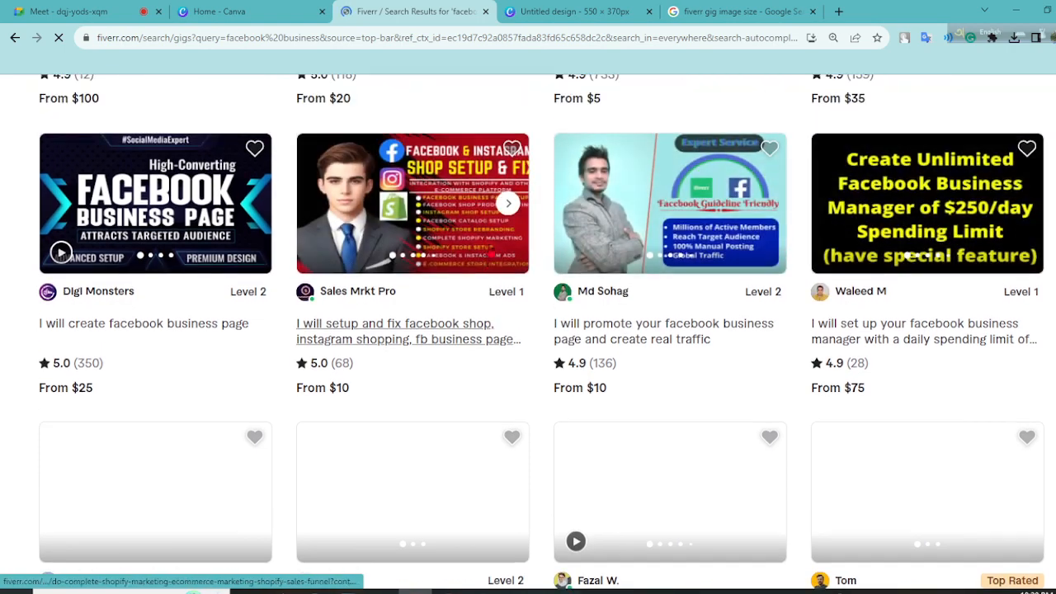
scroll(618, 236, down, 5)
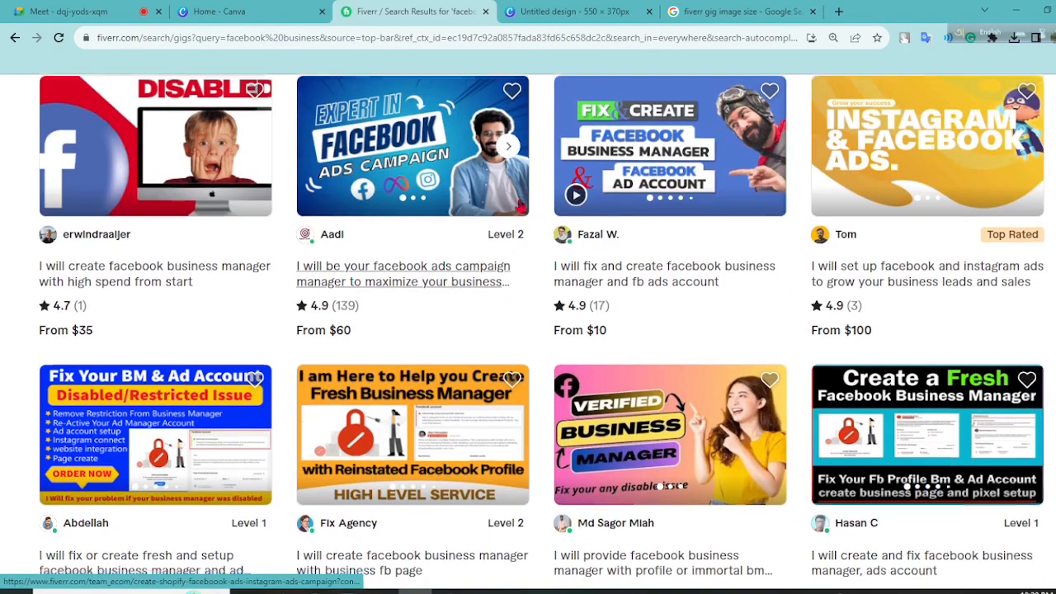
scroll(490, 207, down, 2)
scroll(418, 207, down, 4)
scroll(417, 207, down, 4)
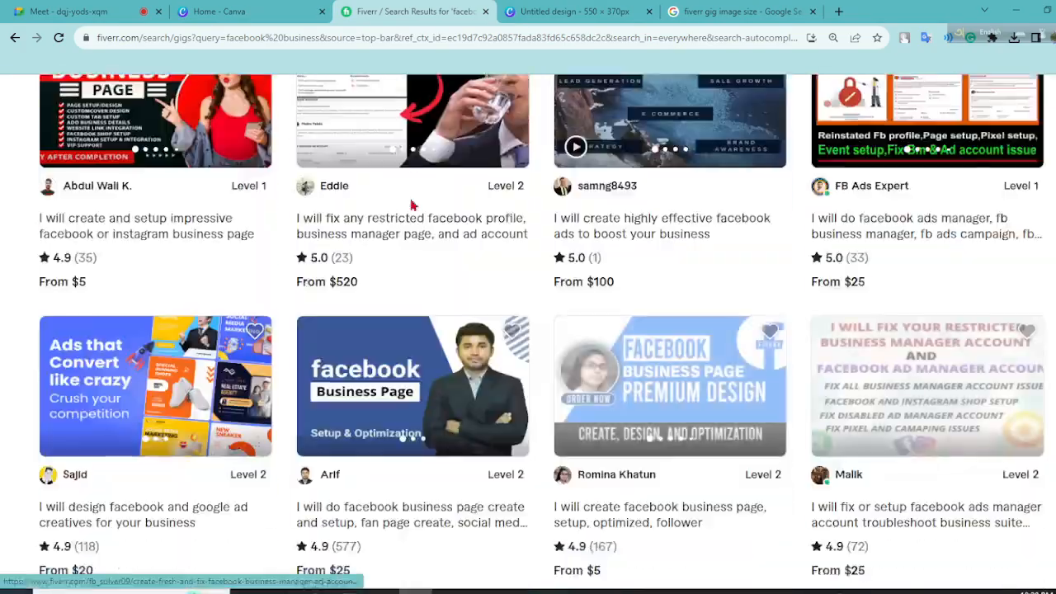
scroll(412, 206, up, 20)
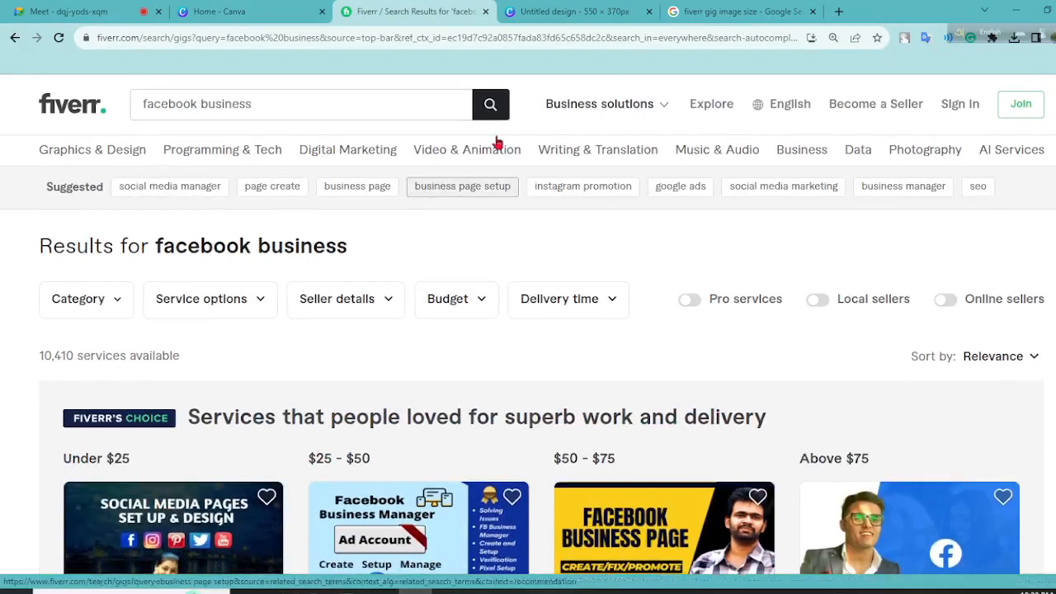
Step: Return to the untitled 550 × 370 px Canva design and select its blank page
click(578, 12)
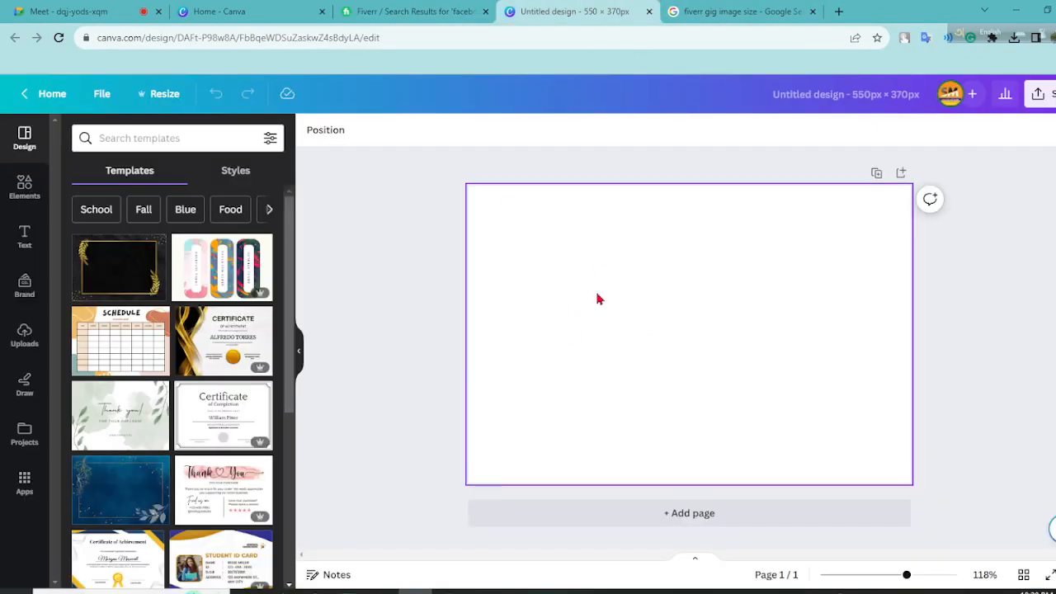
click(566, 275)
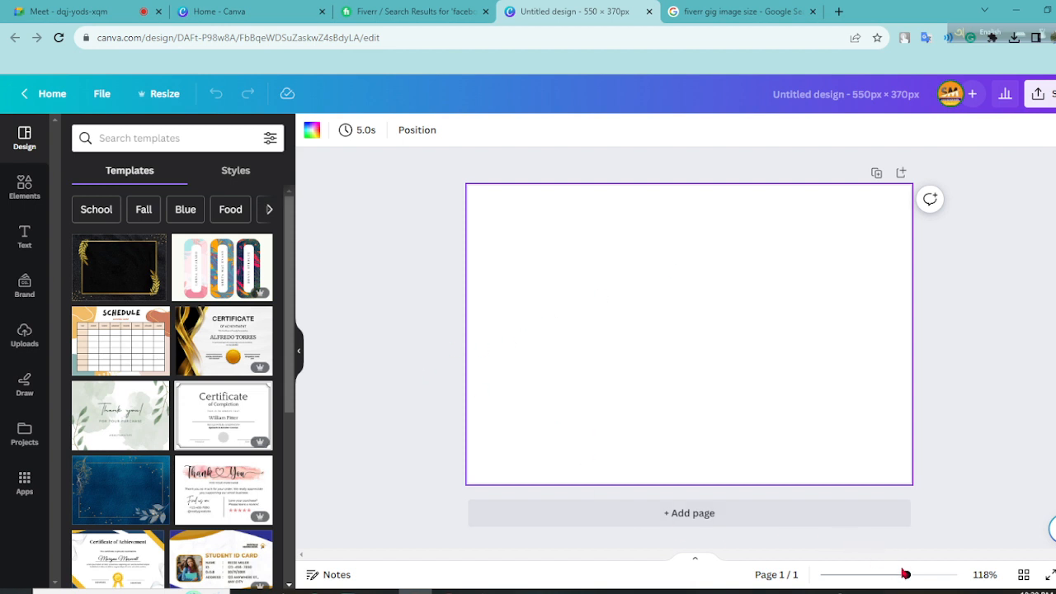
Step: Apply the horizontal blue-to-pink gradient as the blank page's background colour
drag(907, 577, 911, 579)
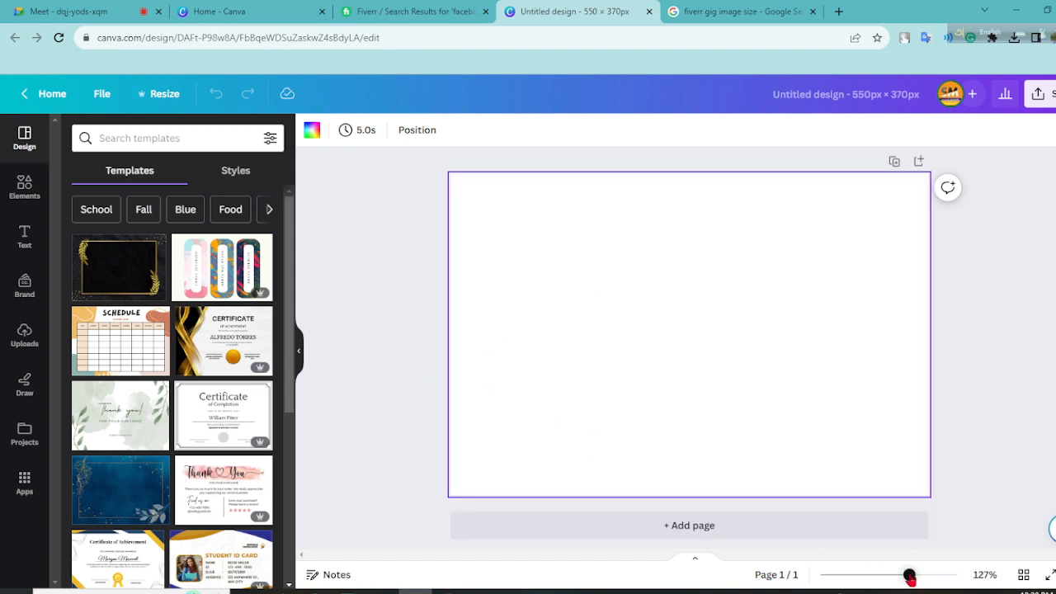
click(545, 302)
click(312, 130)
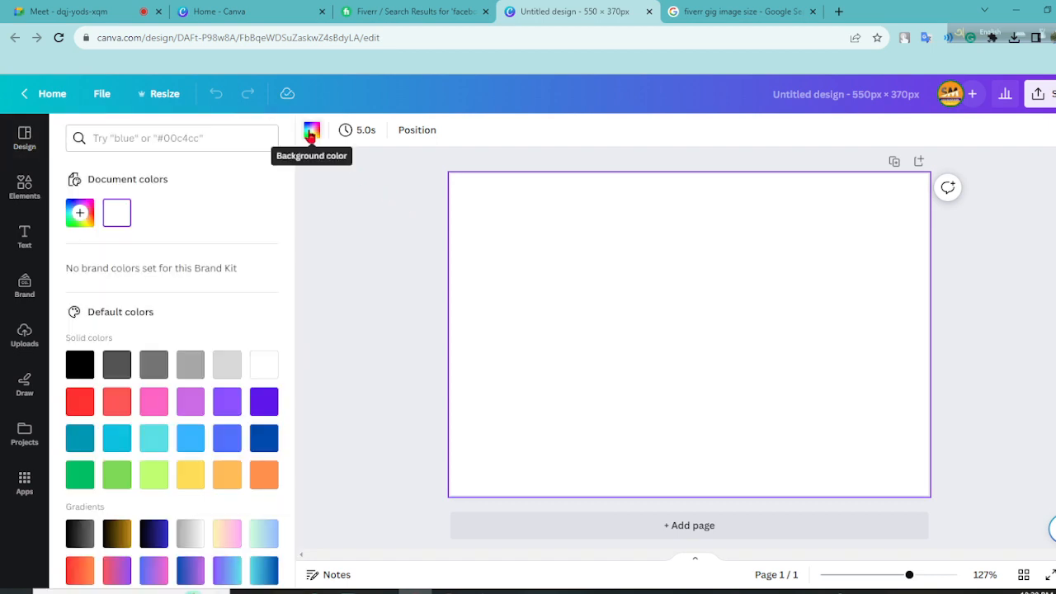
scroll(221, 217, down, 1)
scroll(221, 217, down, 1)
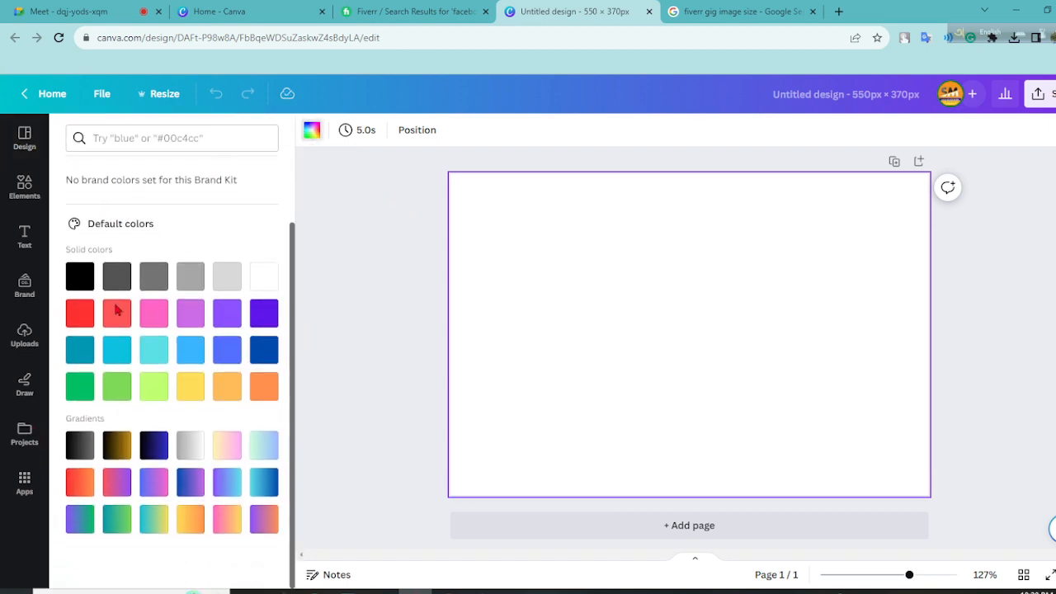
click(73, 446)
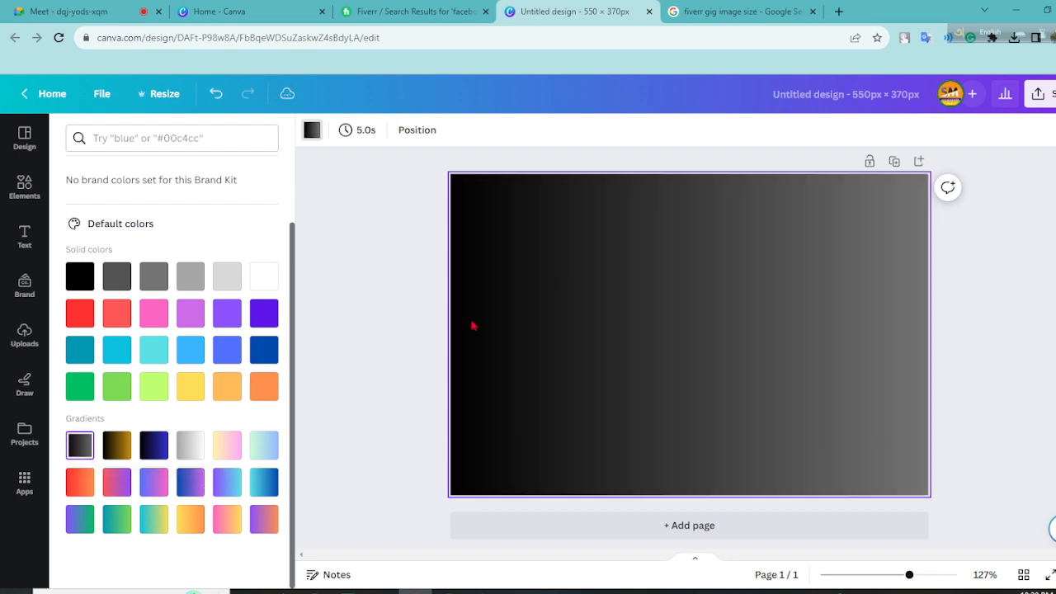
click(157, 312)
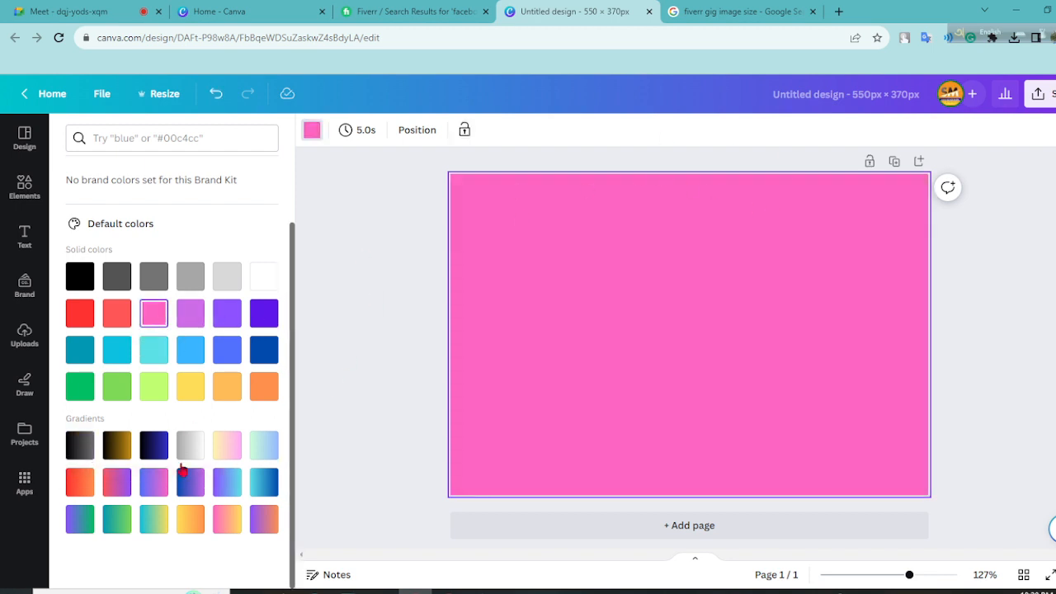
click(154, 482)
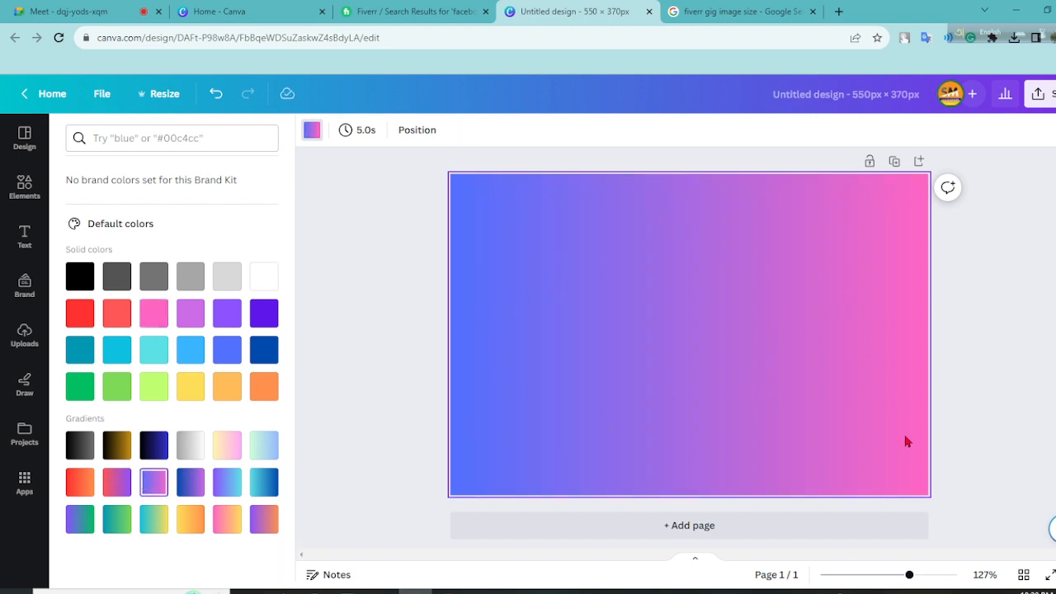
drag(908, 577, 911, 577)
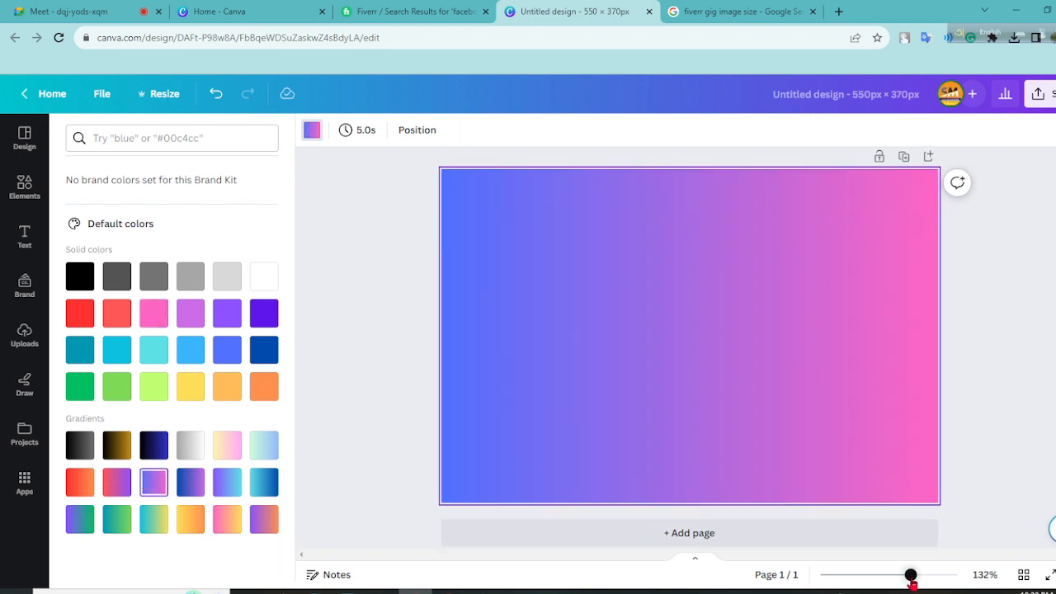
click(1020, 431)
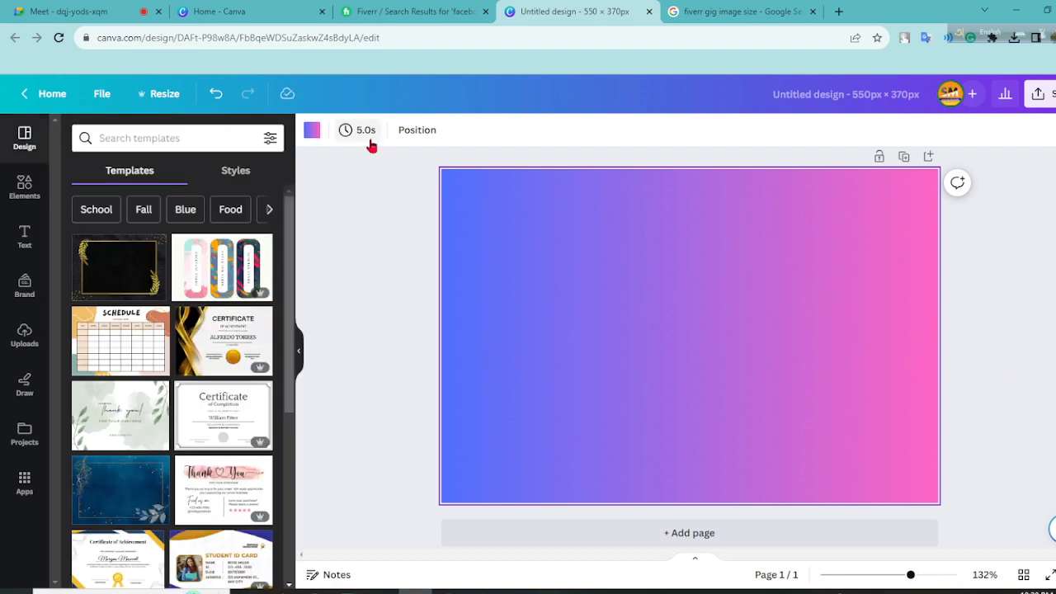
Step: Add a heading reading "FACEBOOK", scale it down to size 27.7 and place it near the page's upper-left corner
click(24, 234)
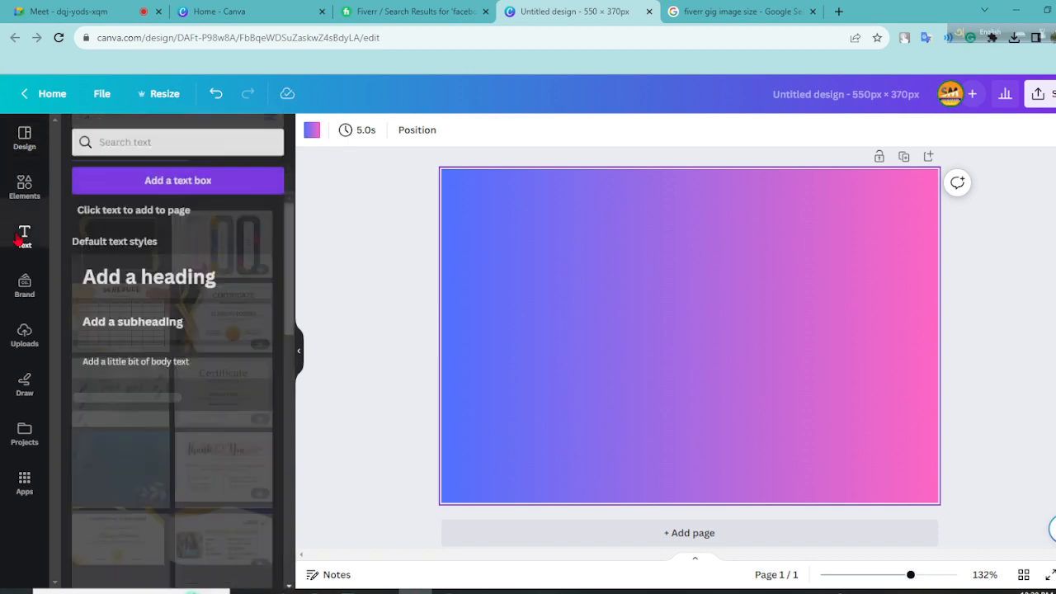
click(160, 276)
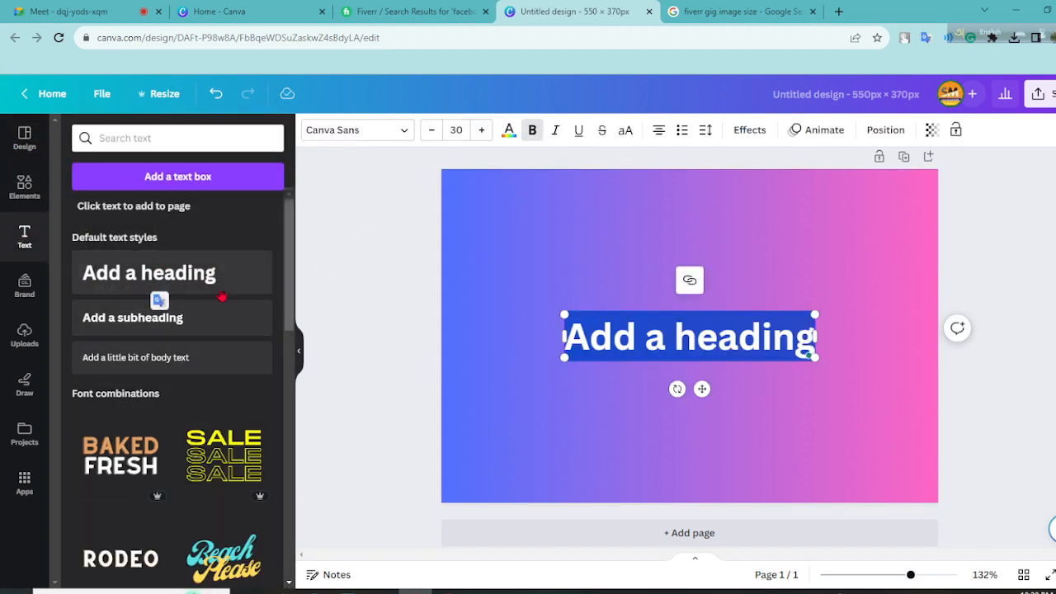
click(632, 330)
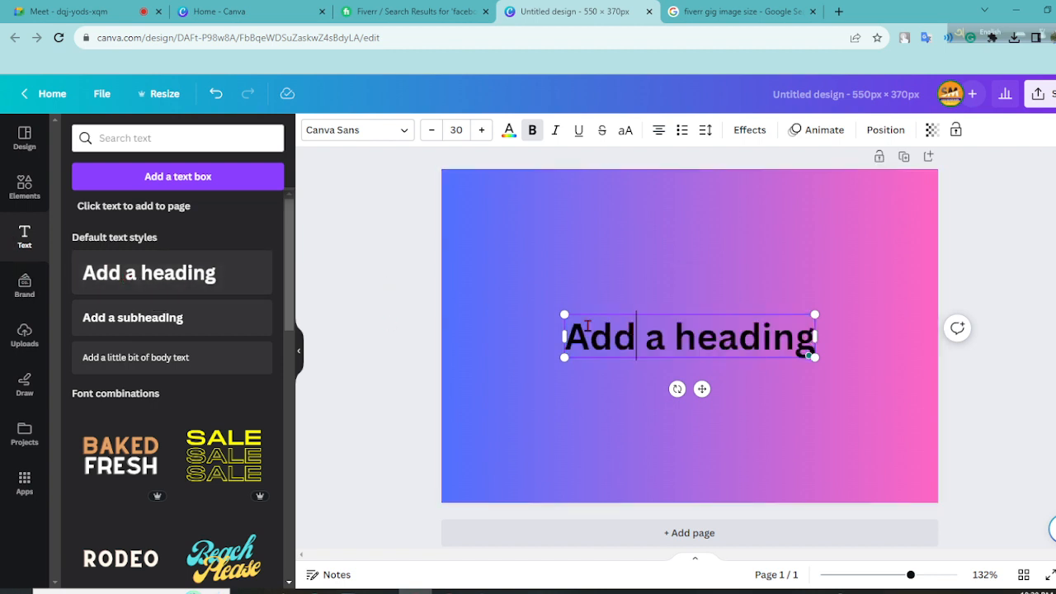
triple_click(667, 336)
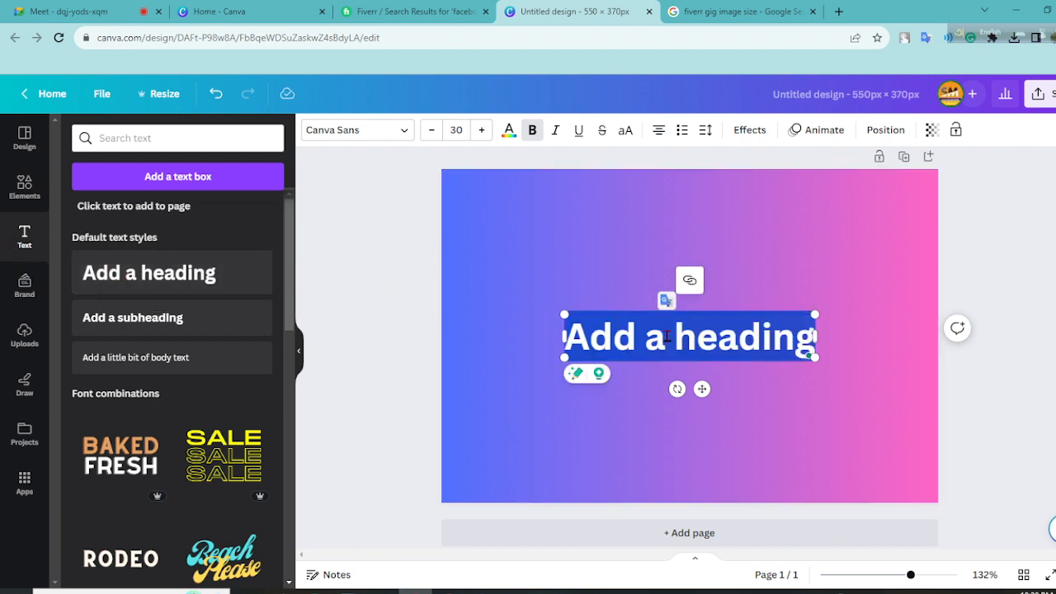
text(Fa)
key(BackSpace)
text(A)
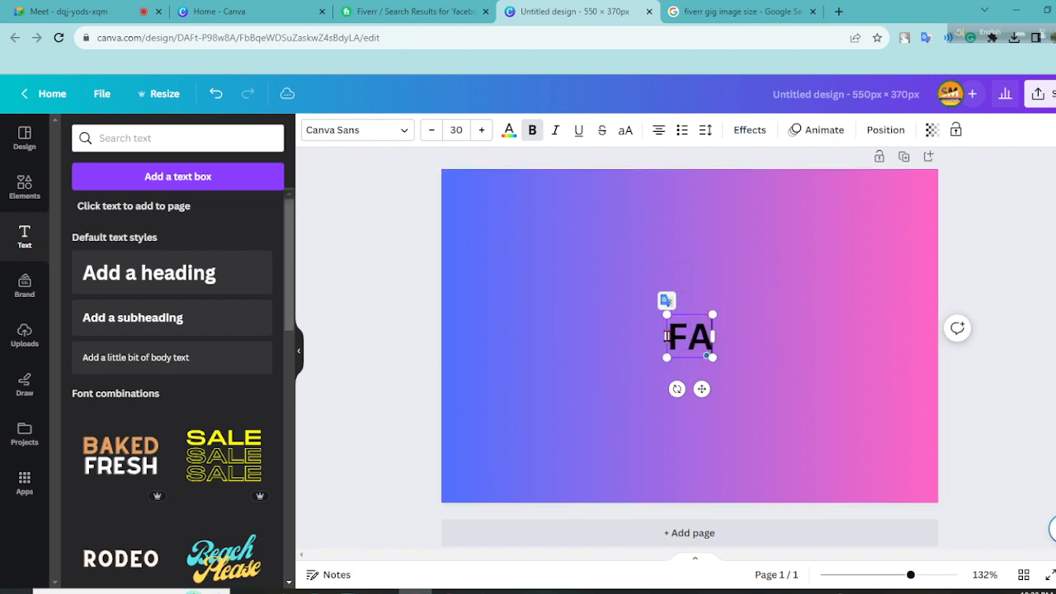
text(CEBOOK)
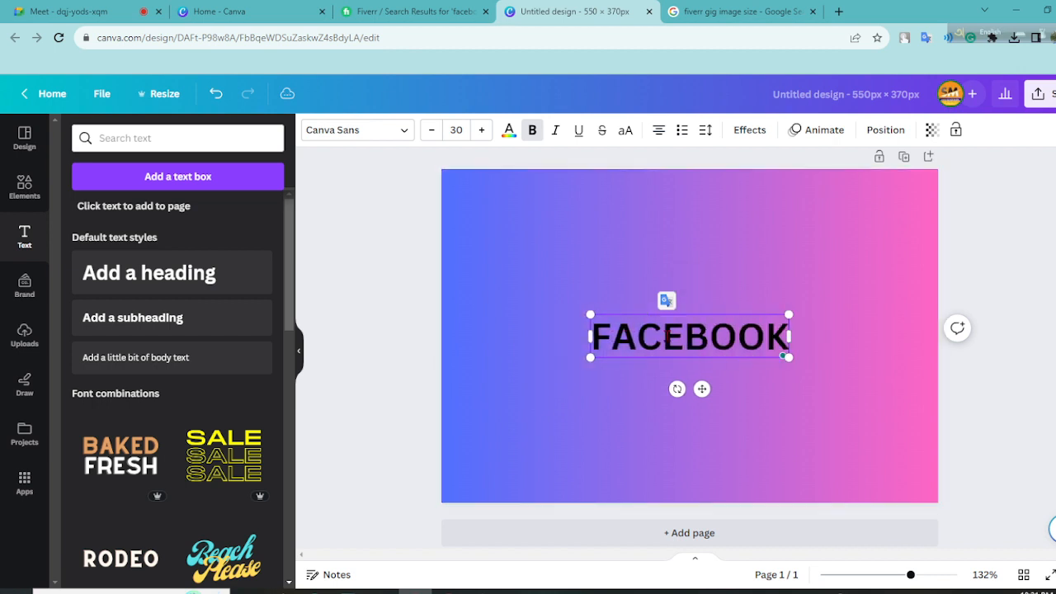
drag(770, 337, 619, 224)
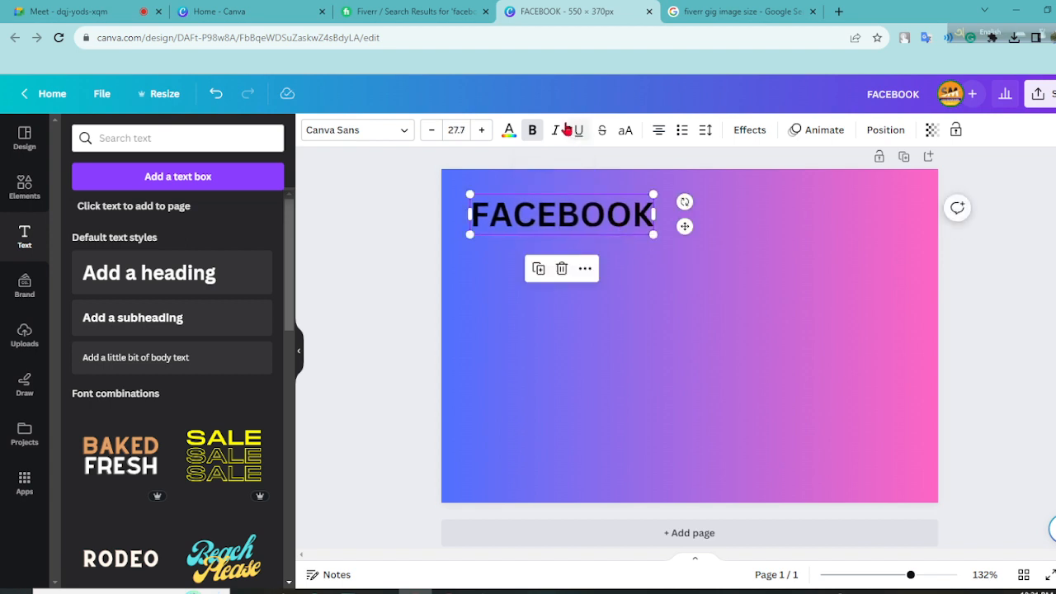
Step: Apply the Outline effect to the FACEBOOK heading with thickness 63 and white as the outline colour
click(747, 131)
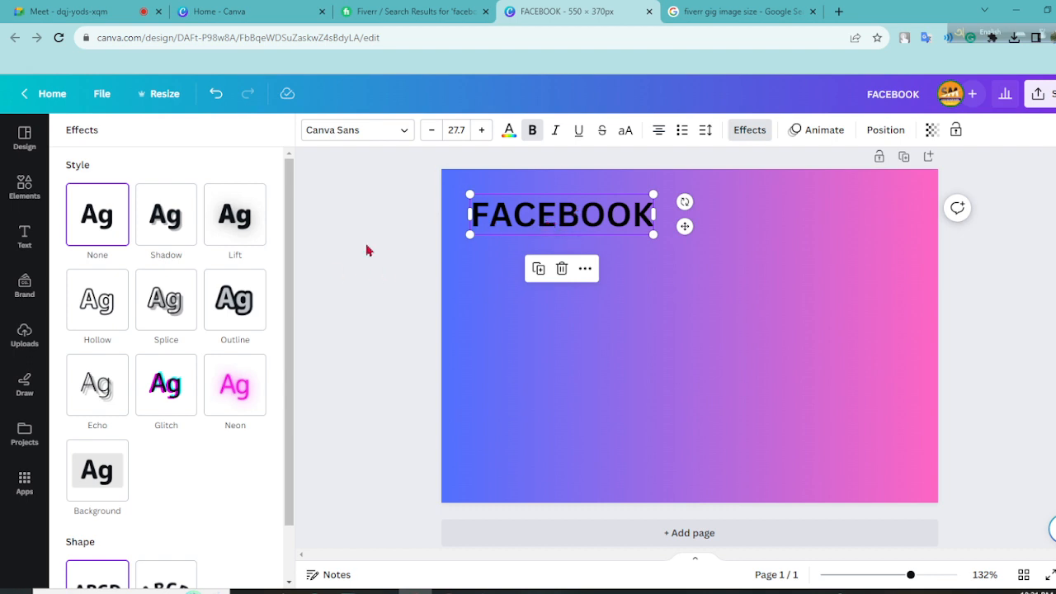
click(225, 311)
scroll(226, 305, down, 2)
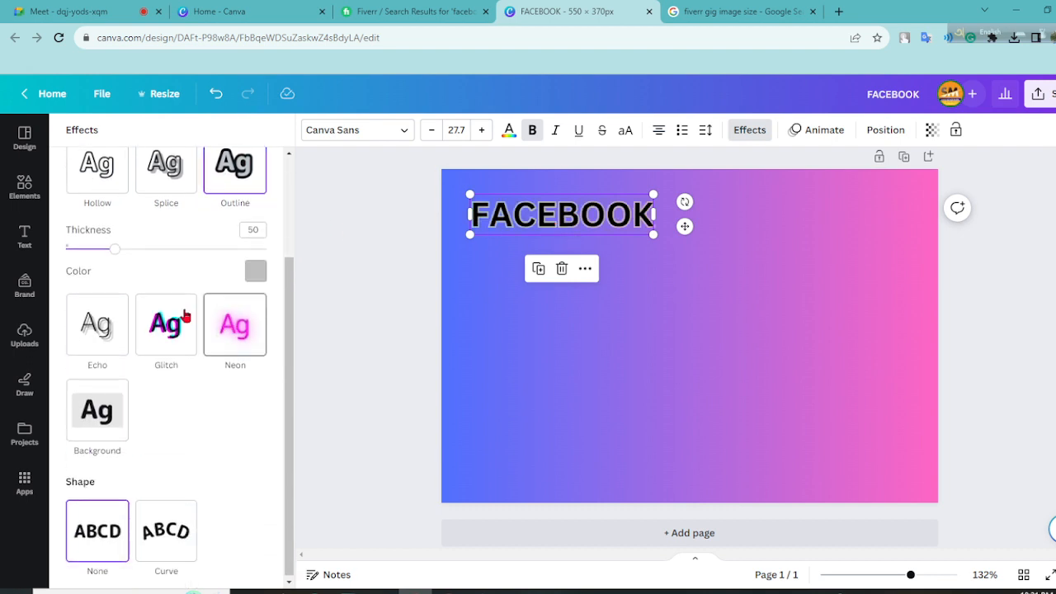
drag(122, 258, 129, 250)
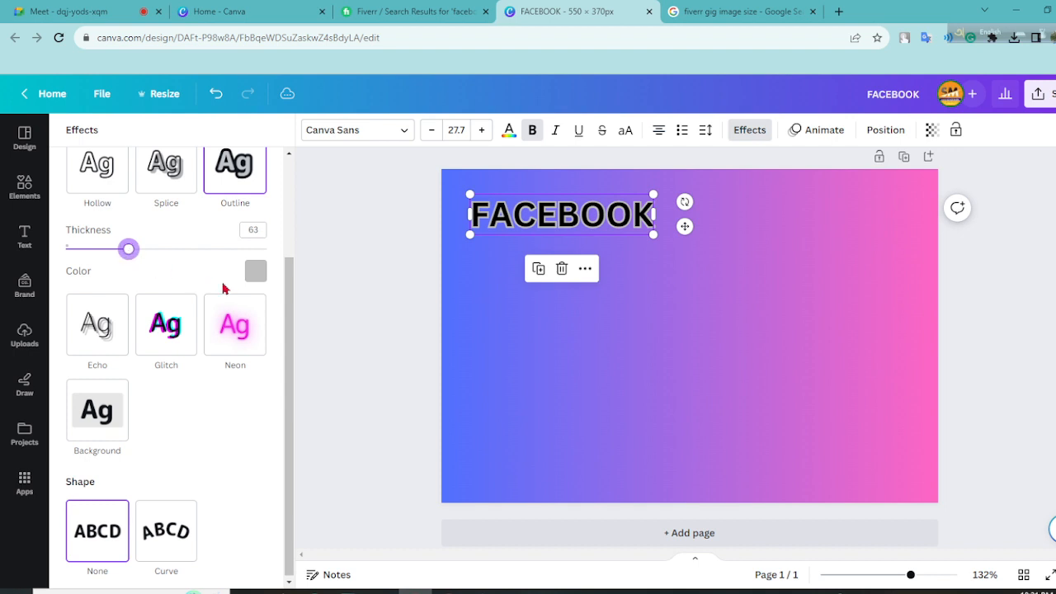
click(256, 274)
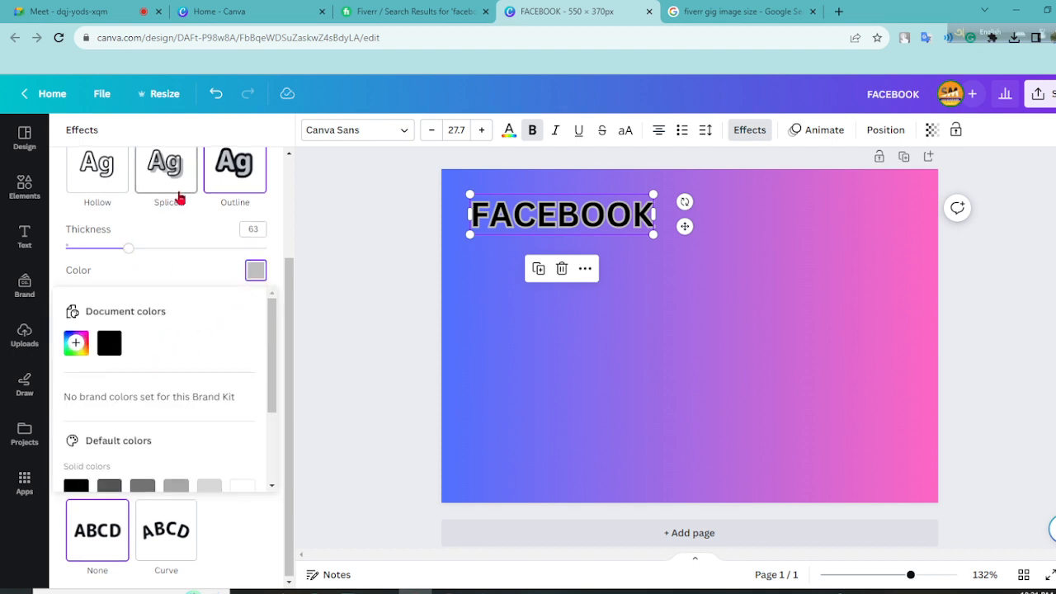
scroll(234, 395, down, 2)
click(242, 427)
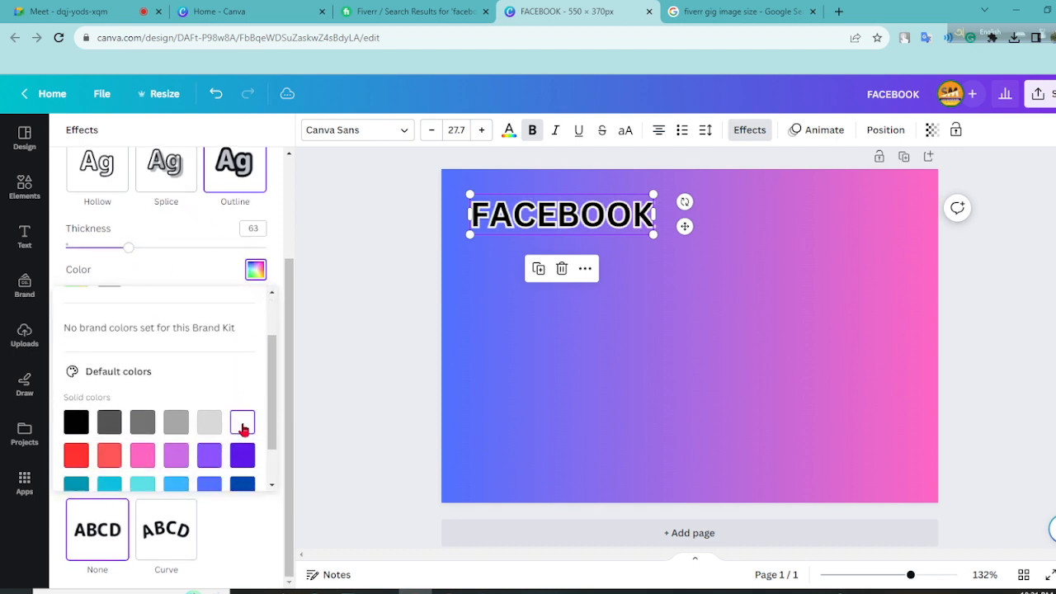
click(401, 332)
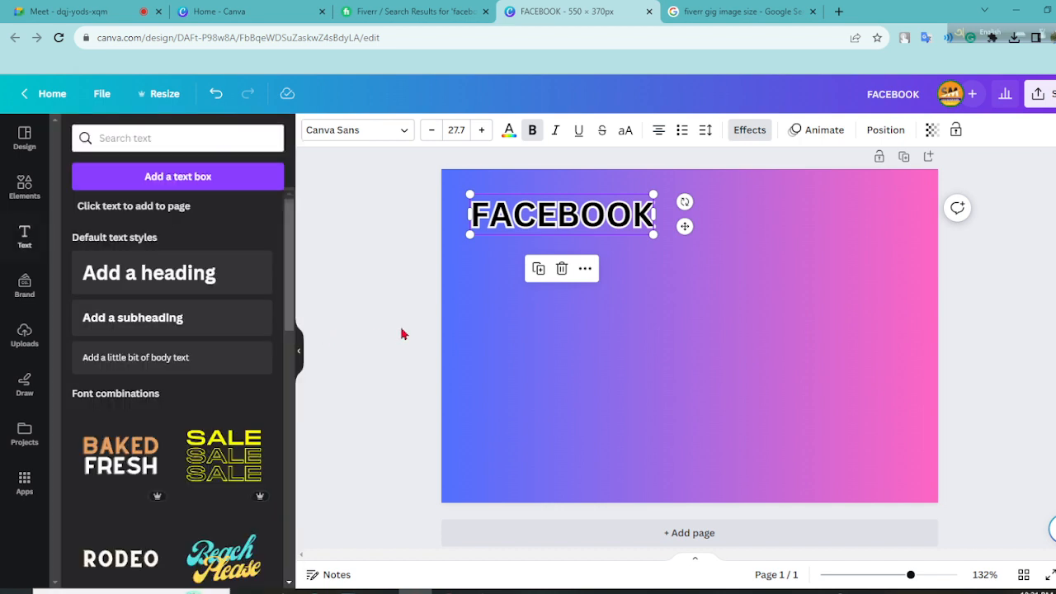
Step: Duplicate the FACEBOOK heading directly below the original and give the copy white text with a black outline
click(539, 268)
drag(559, 233, 545, 258)
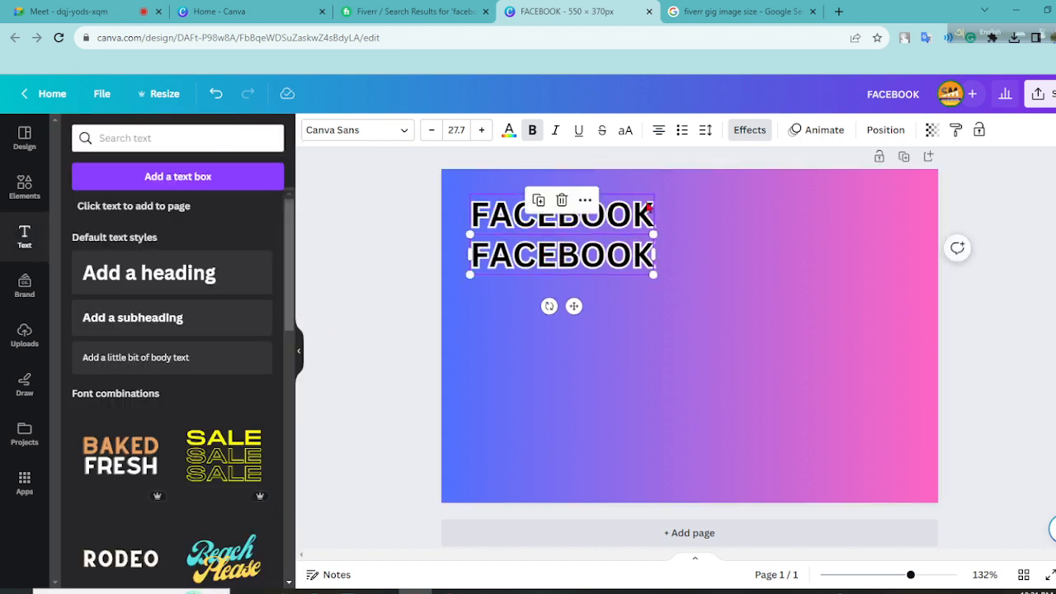
click(510, 132)
click(271, 361)
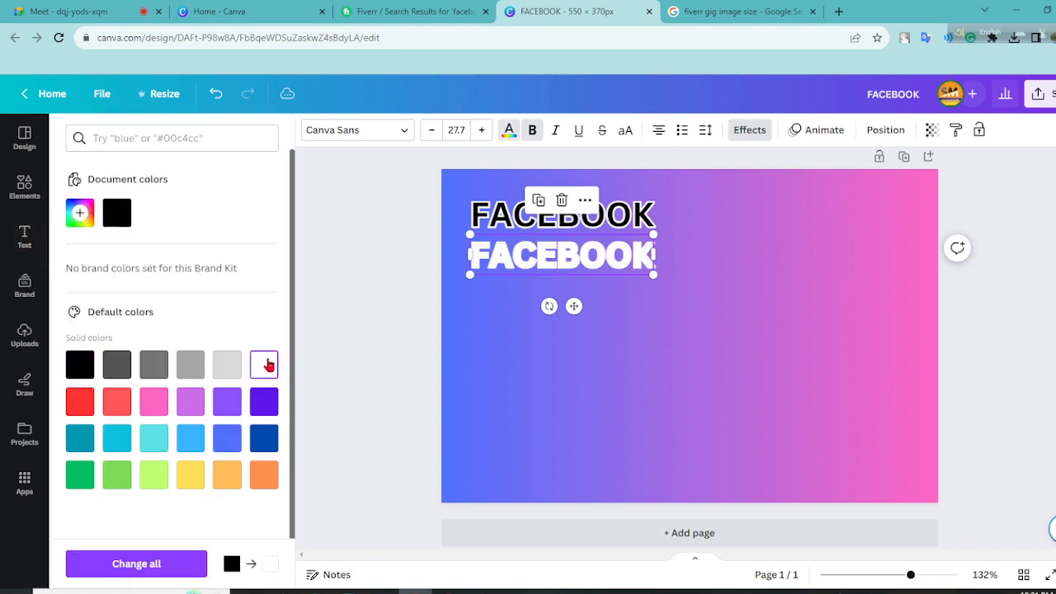
click(756, 132)
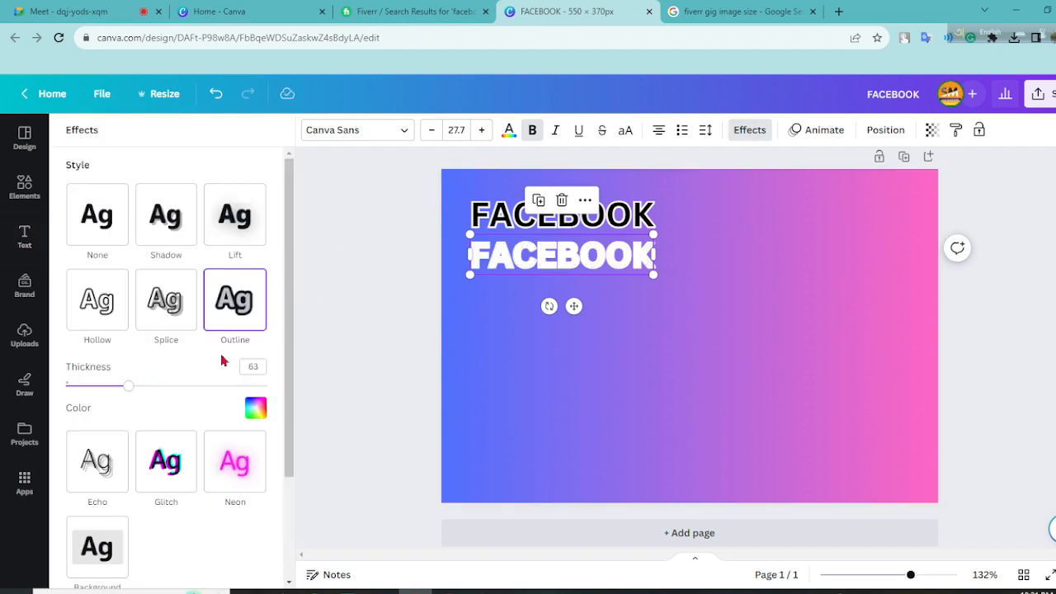
click(255, 407)
click(115, 249)
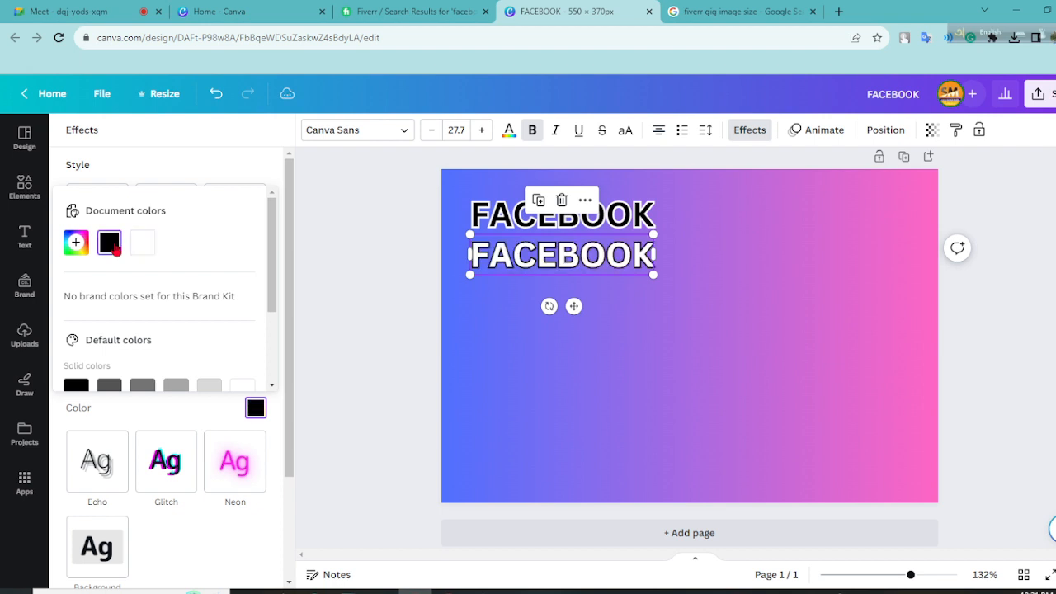
click(648, 344)
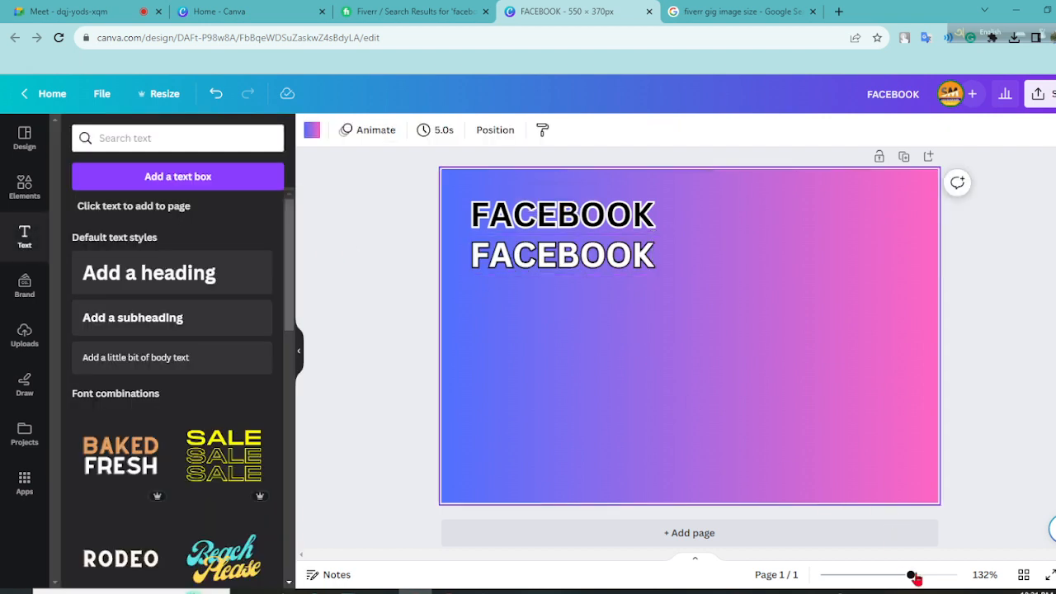
Step: Swap the two FACEBOOK headings so the white one sits above the black one
drag(913, 576, 920, 575)
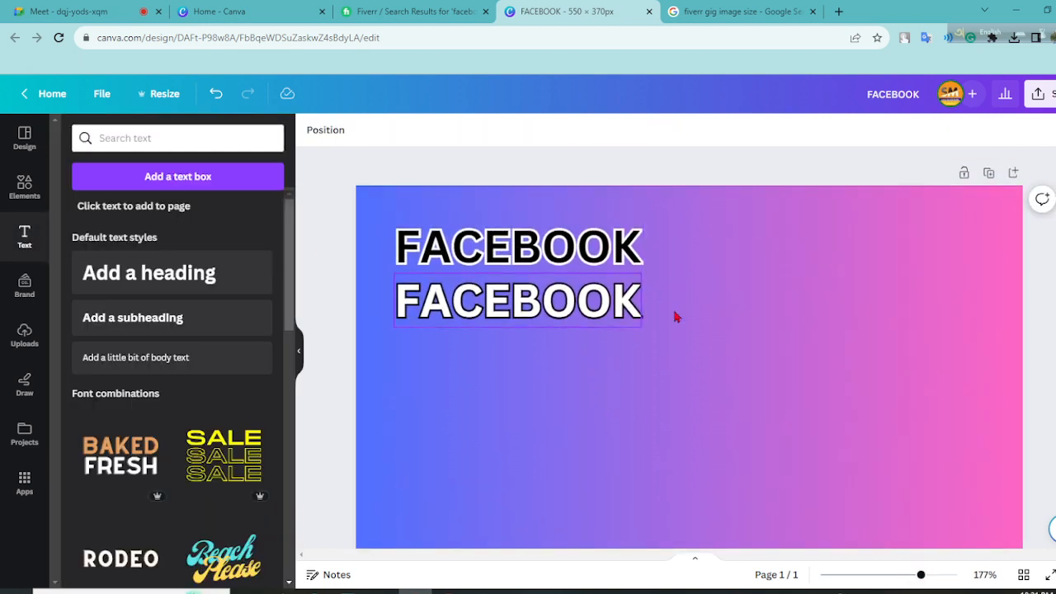
click(558, 312)
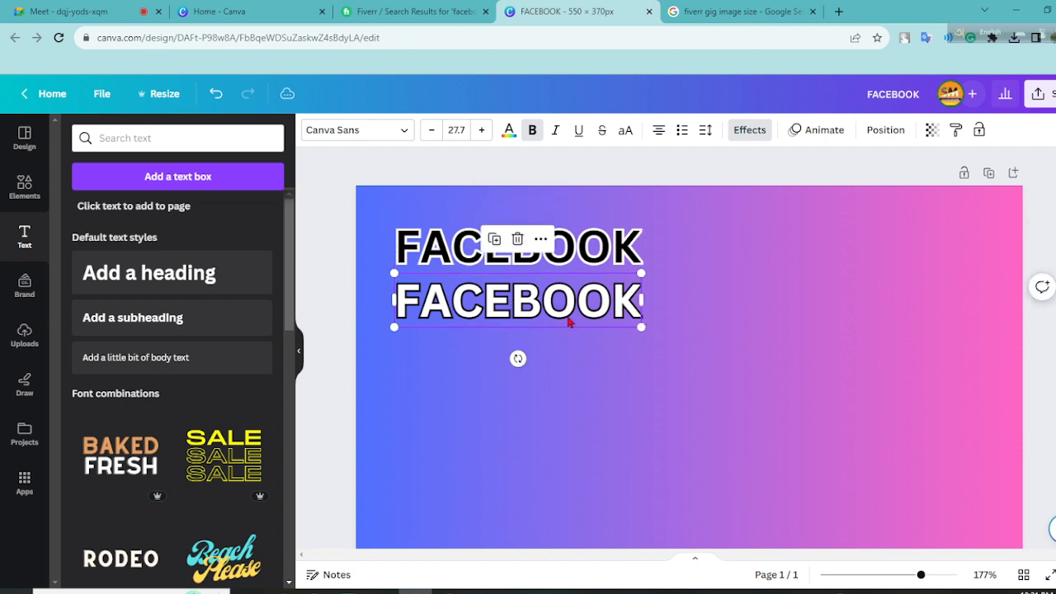
drag(573, 291, 583, 349)
drag(570, 299, 568, 237)
drag(557, 337, 568, 275)
Step: Replace the lower black heading's text with "PAGE" and left-align it directly beneath the white FACEBOOK heading
double_click(558, 286)
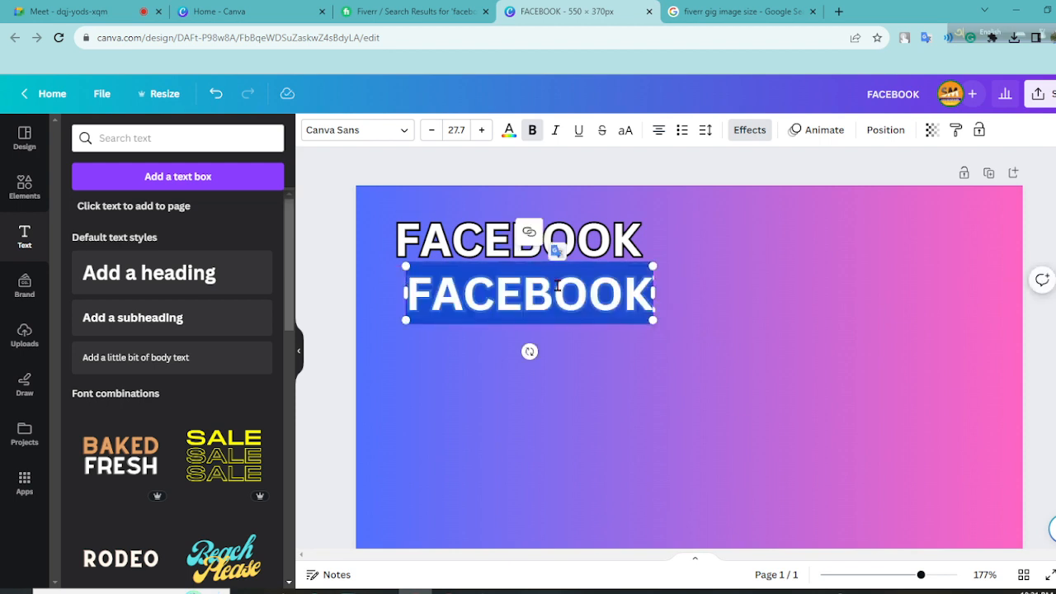
text(Pa)
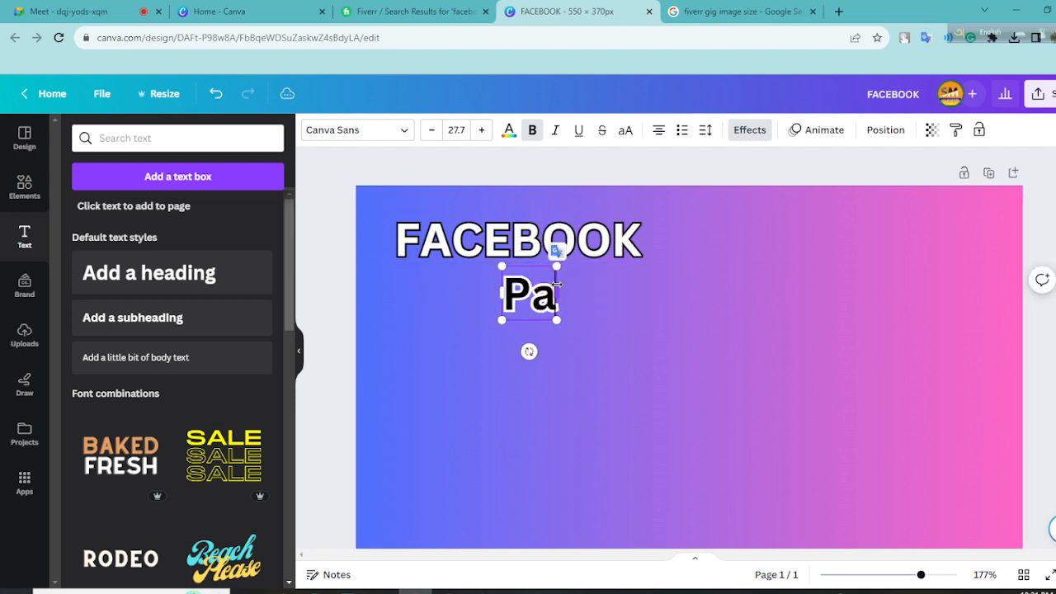
key(BackSpace)
text(AGEE)
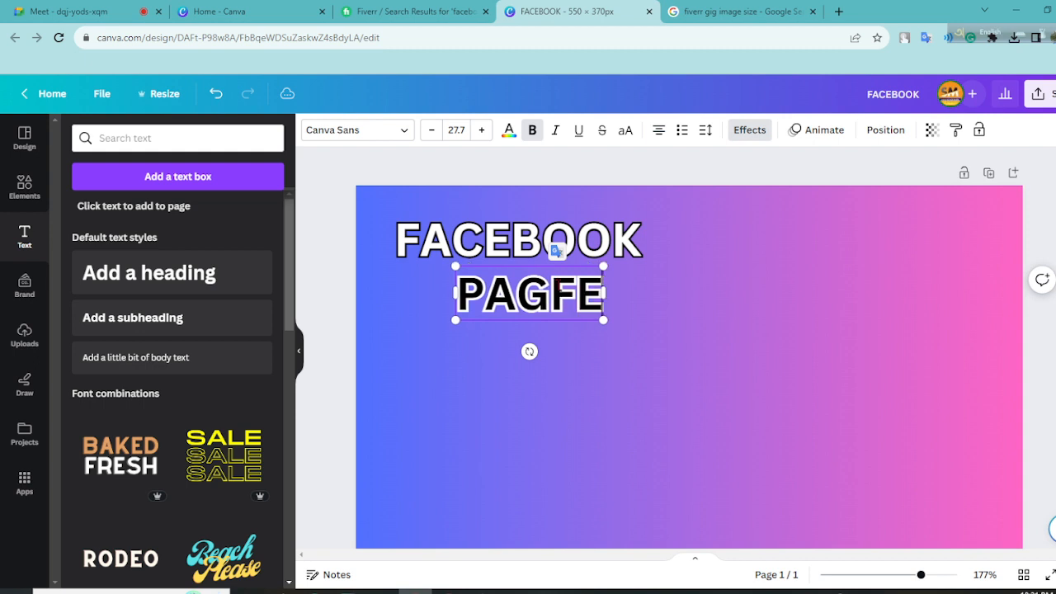
key(BackSpace)
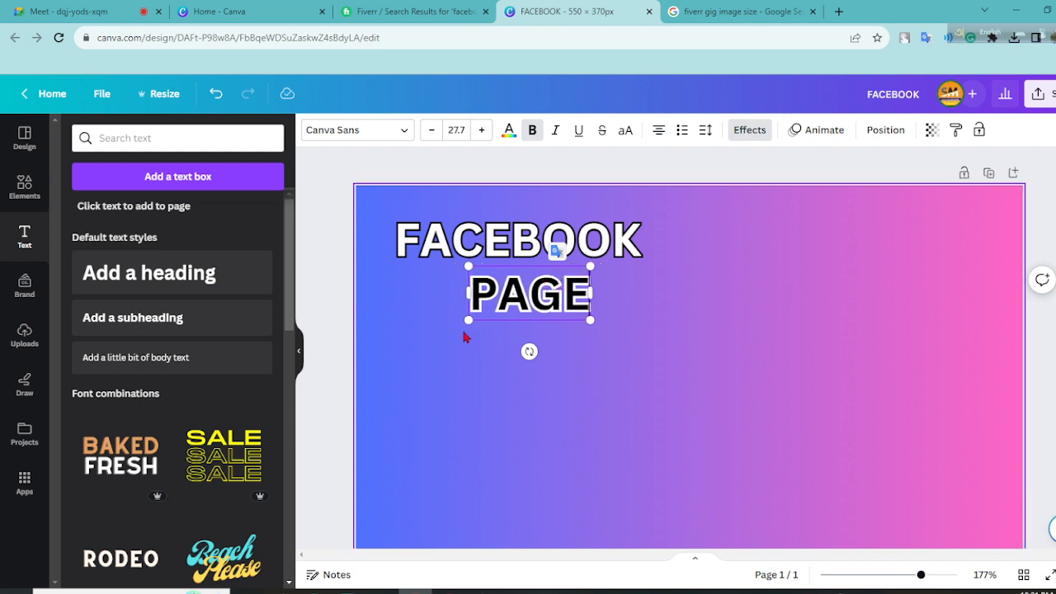
click(569, 337)
drag(565, 318, 479, 310)
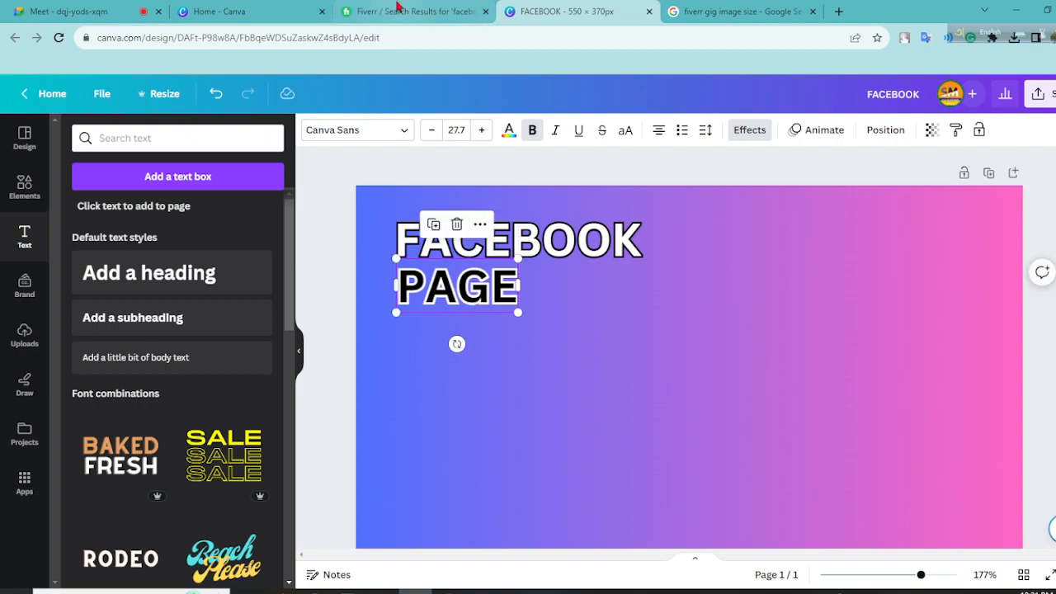
Step: Switch to the Fiverr "facebook business" search results and review the gig images for wording and layout ideas
click(396, 11)
scroll(685, 355, down, 3)
scroll(577, 272, down, 4)
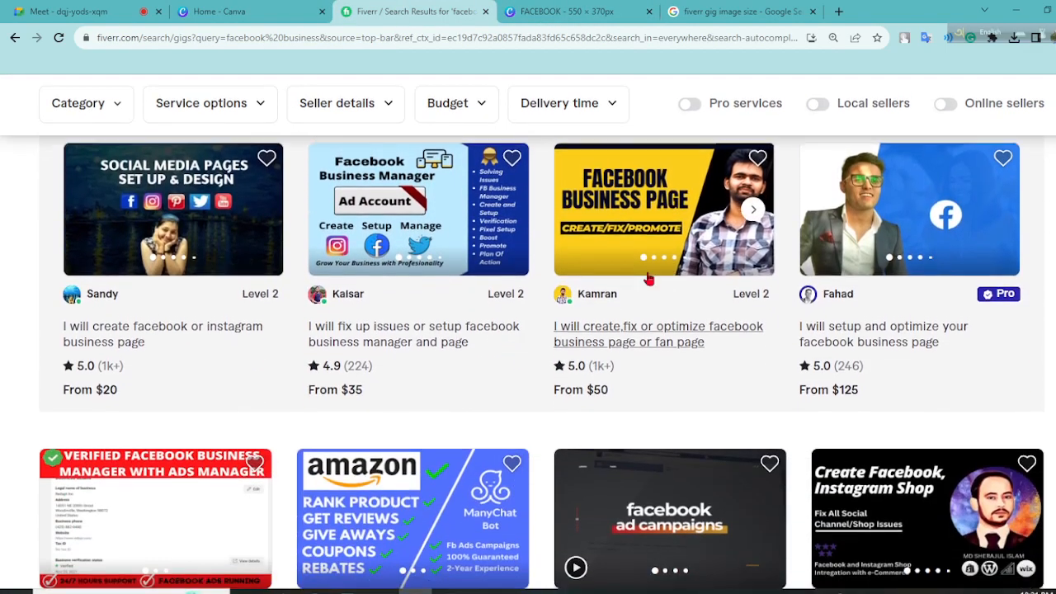
scroll(649, 328, up, 6)
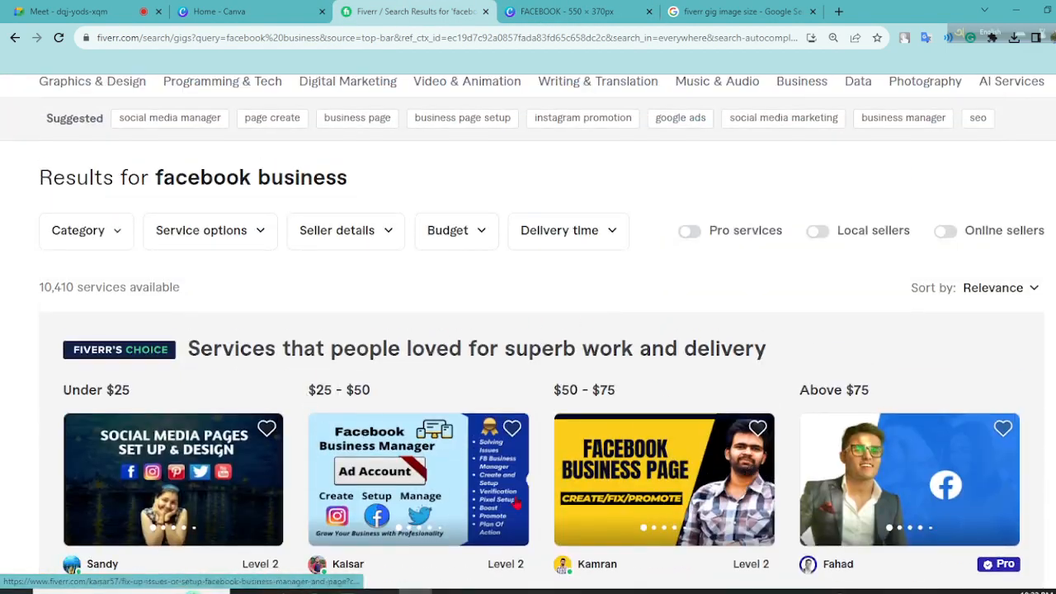
Step: Return to the Canva gig design and add "BUSINESS" before "PAGE" in the lower black heading
scroll(649, 328, down, 6)
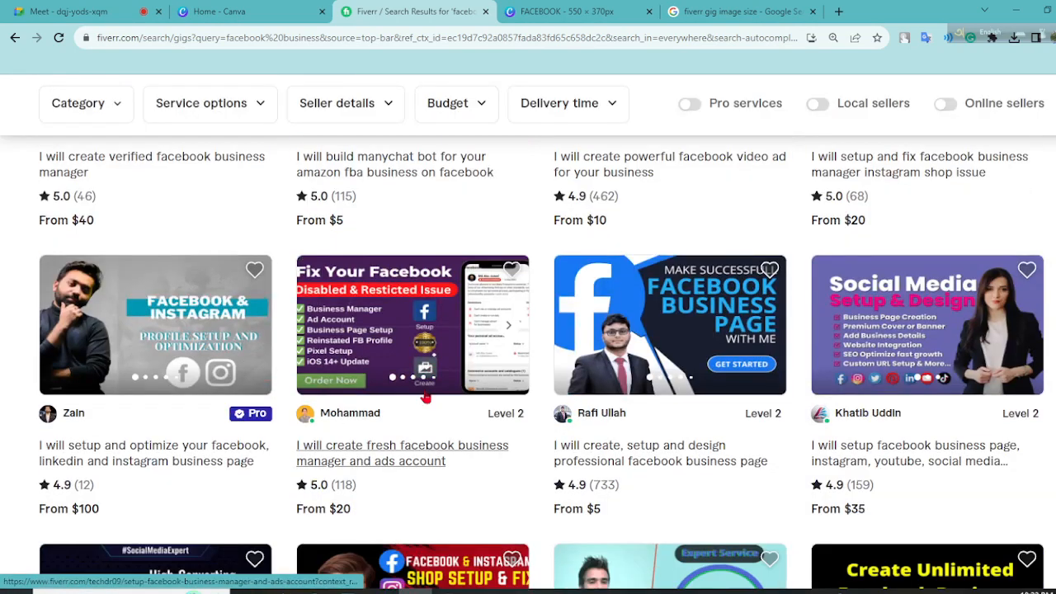
click(555, 12)
drag(475, 303, 551, 310)
drag(479, 297, 481, 294)
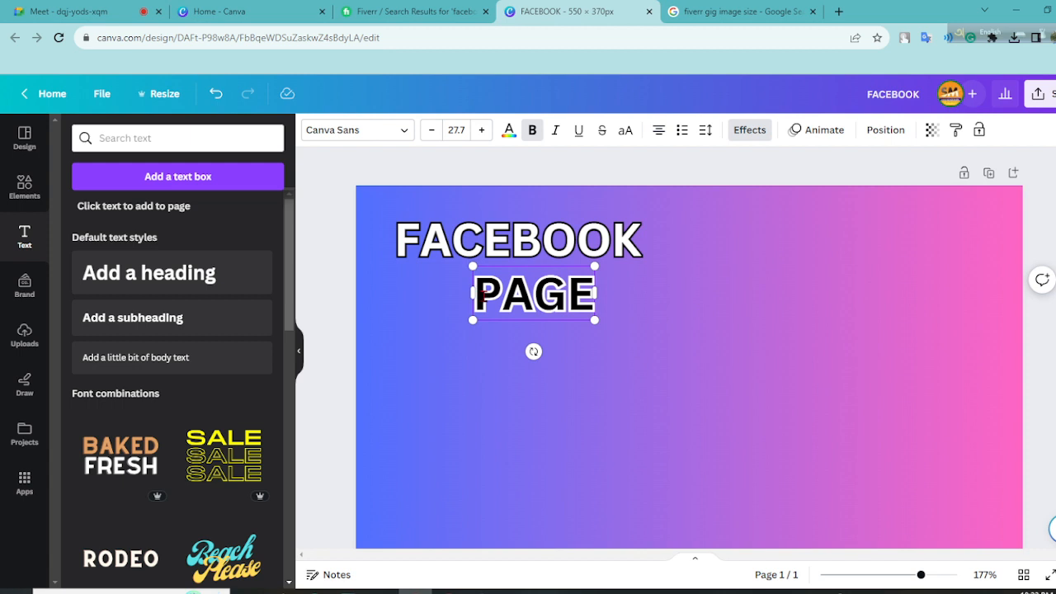
text(b)
key(BackSpace)
text(business)
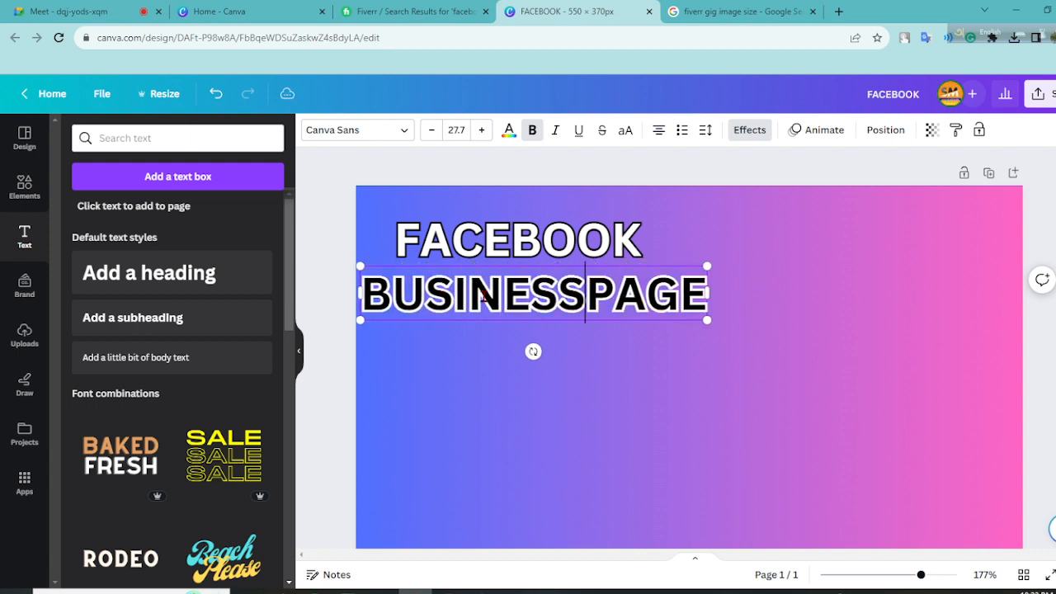
key(Return)
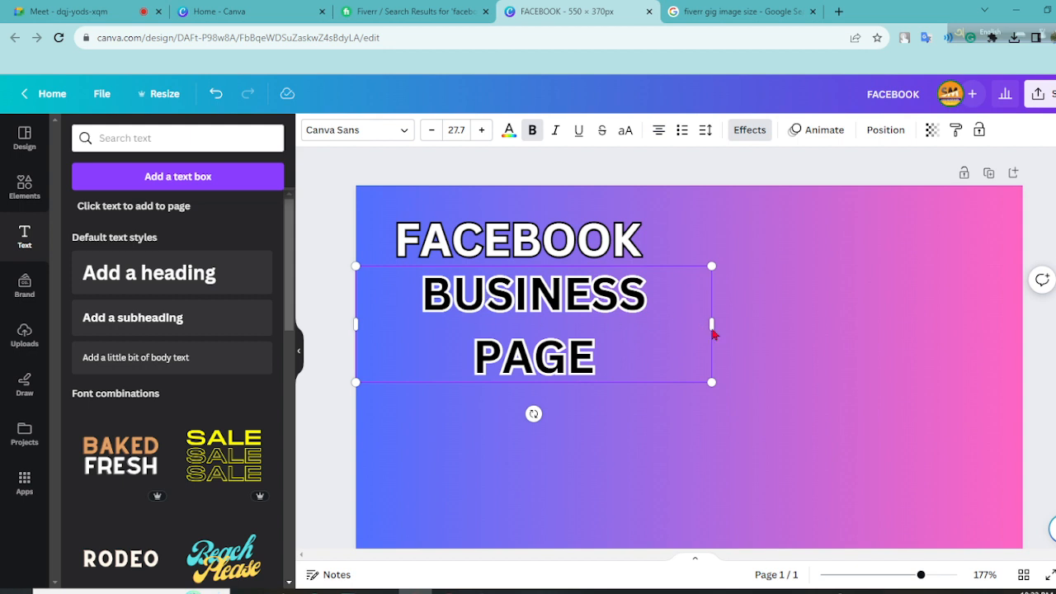
Step: Fit BUSINESS PAGE on one line at font size 19.2, matching the FACEBOOK heading's width directly beneath it
drag(715, 325, 766, 323)
drag(766, 273, 601, 284)
click(495, 234)
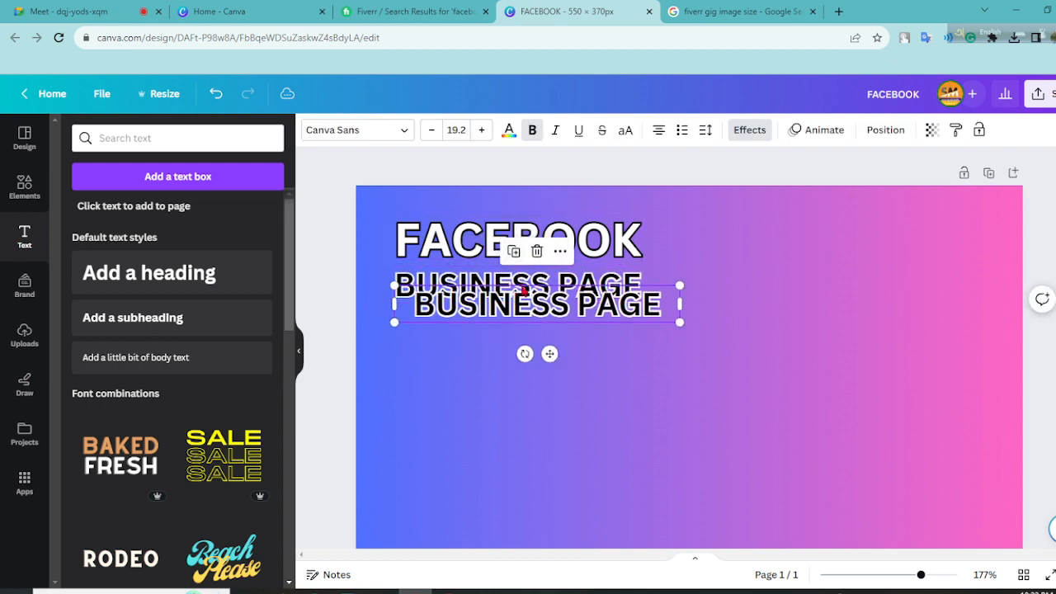
Step: Align the duplicate BUSINESS PAGE line below the original and replace its text with "CREATE"
drag(529, 310, 512, 334)
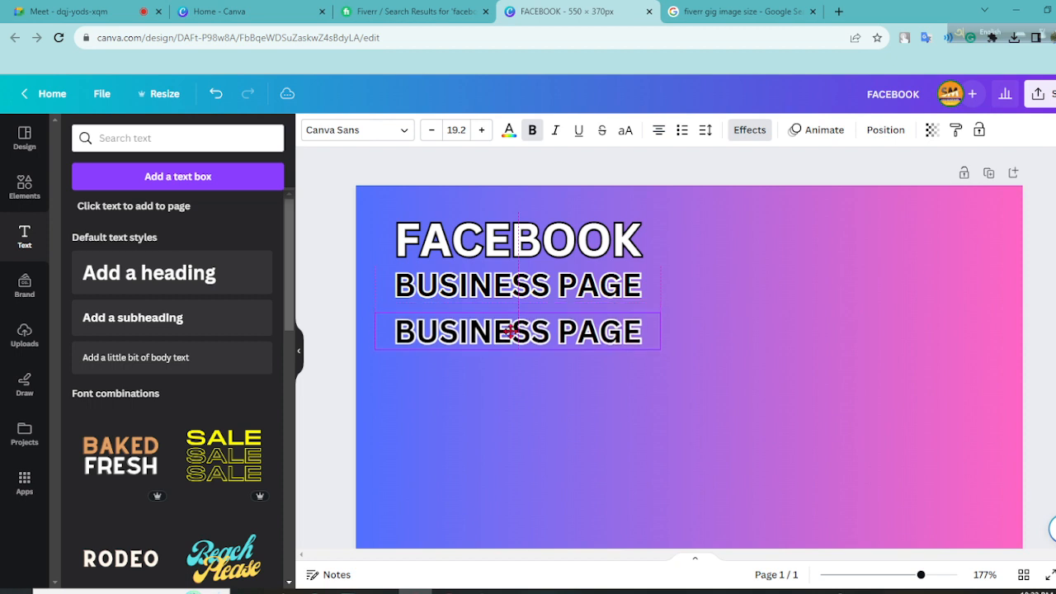
double_click(512, 331)
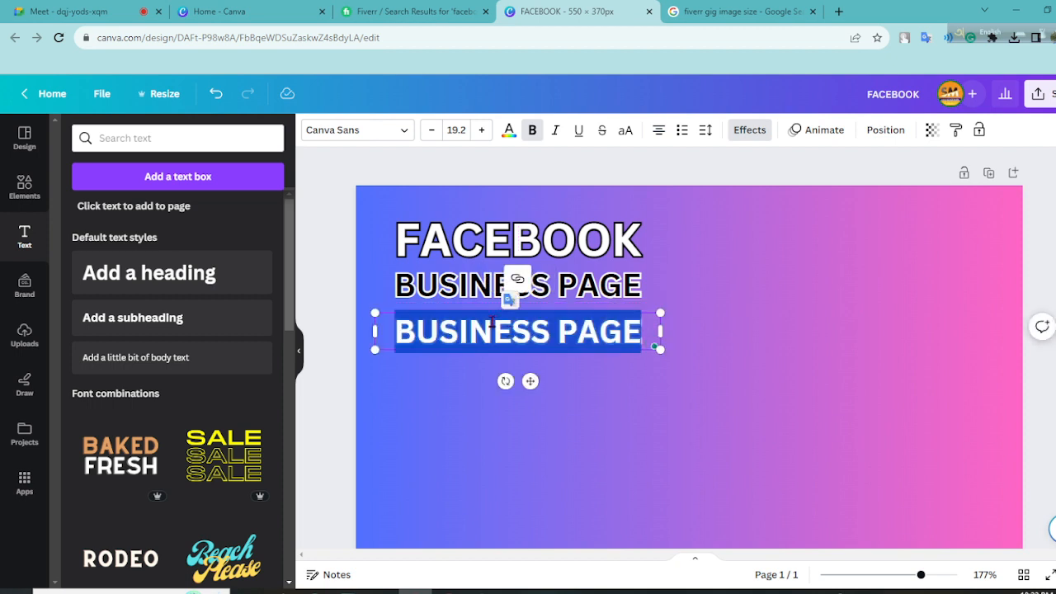
text(C)
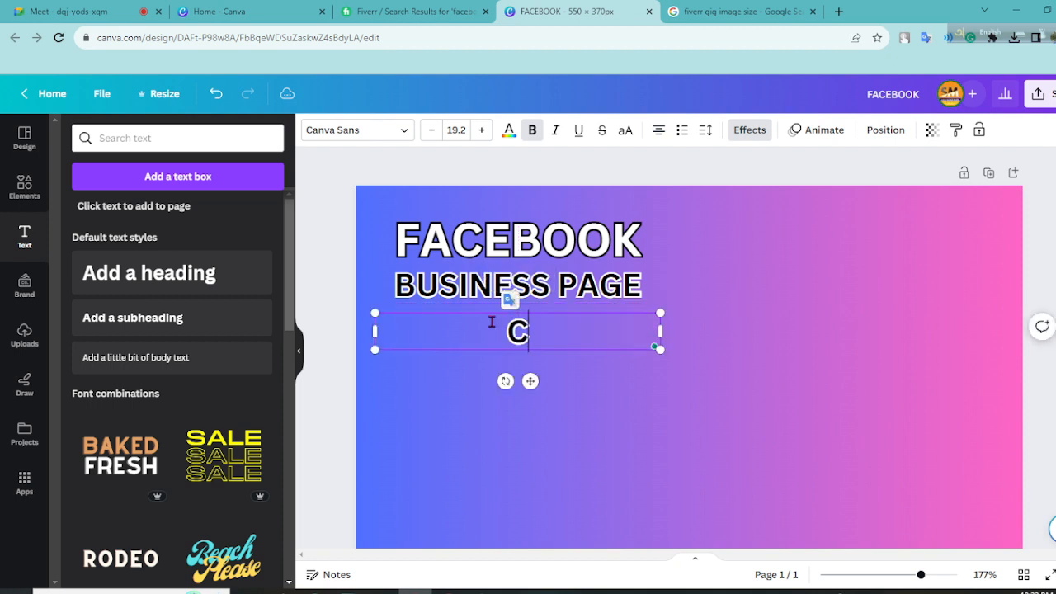
text(CREATE )
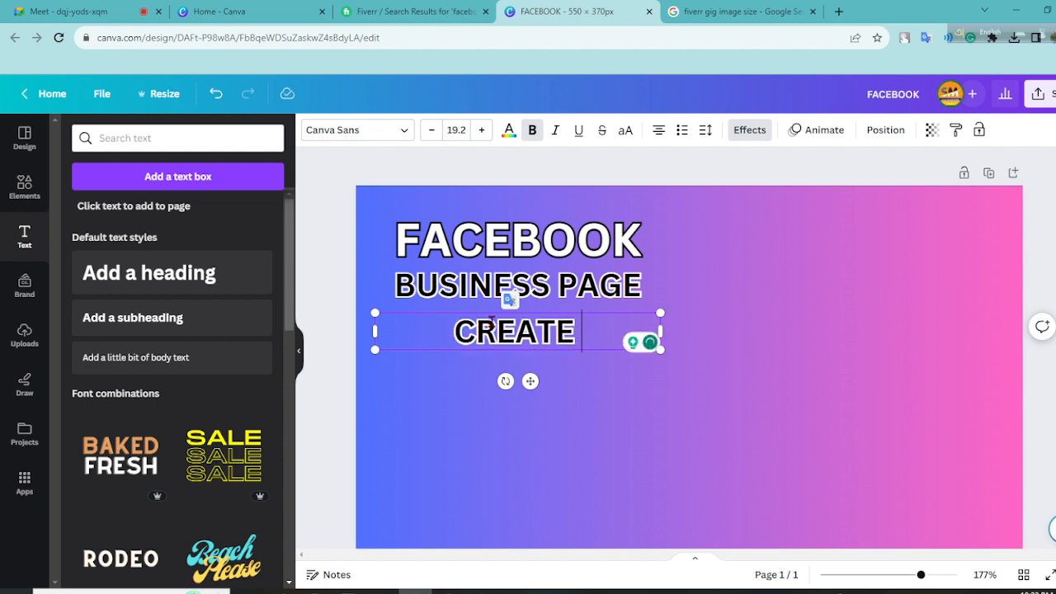
Step: Switch the keyboard input language to English and complete the third line as "CREATE & SETUP"
text(7)
key(BackSpace)
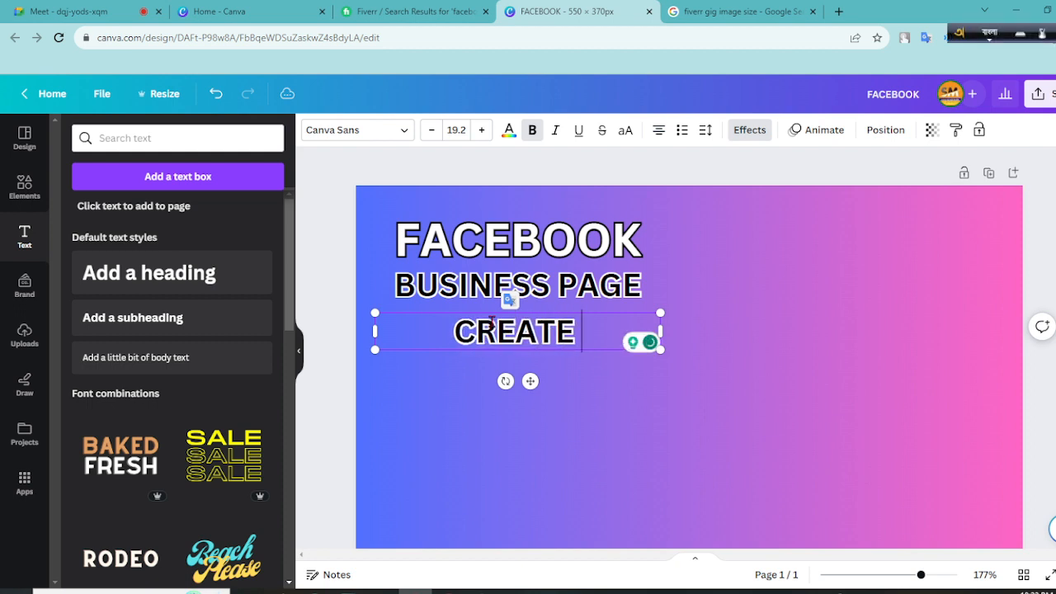
text(7)
key(BackSpace)
text(ও)
key(BackSpace)
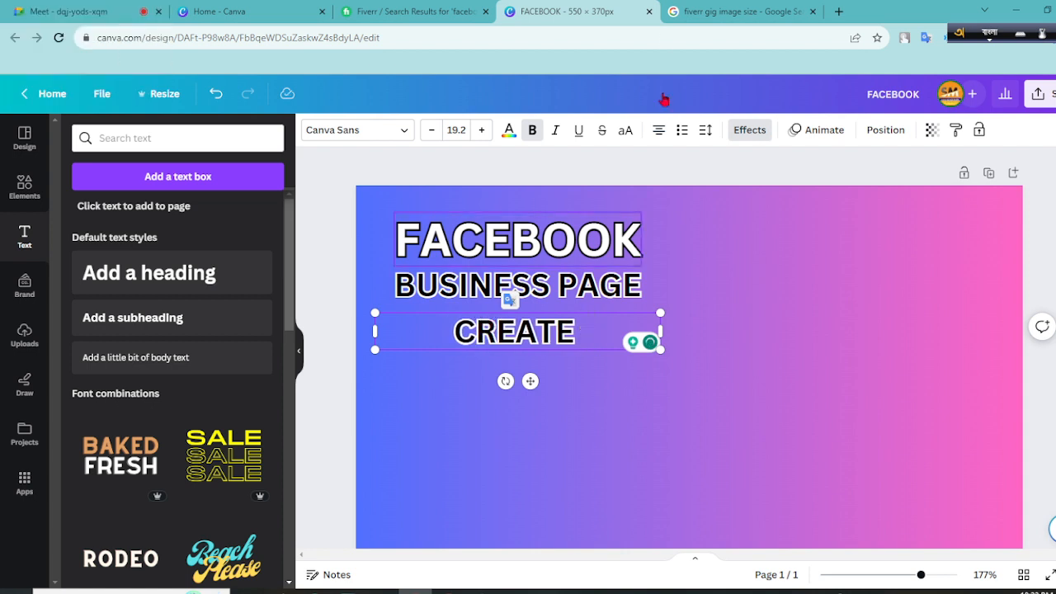
click(959, 33)
click(591, 326)
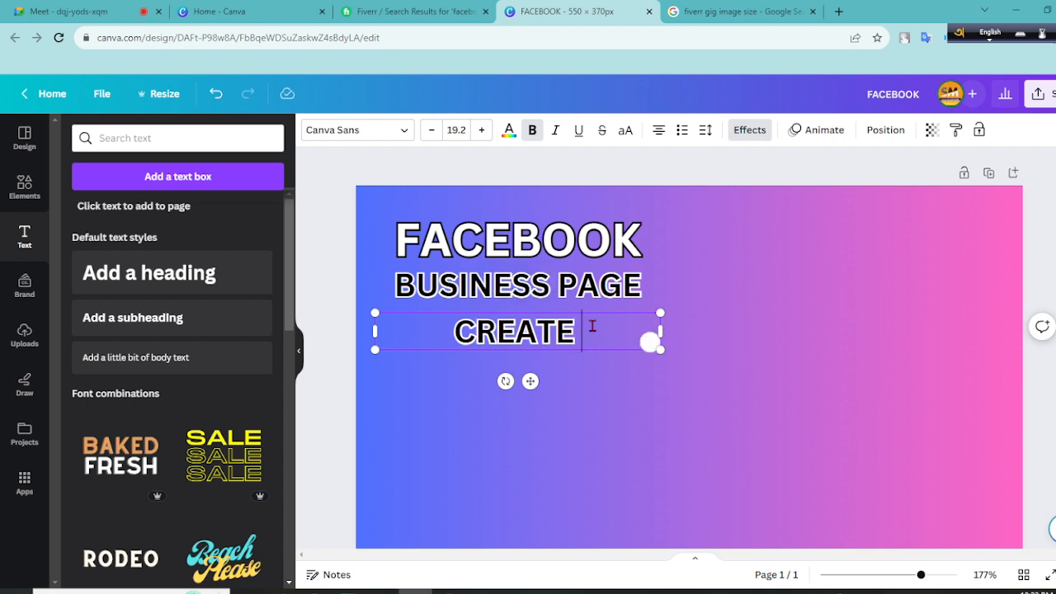
text(& )
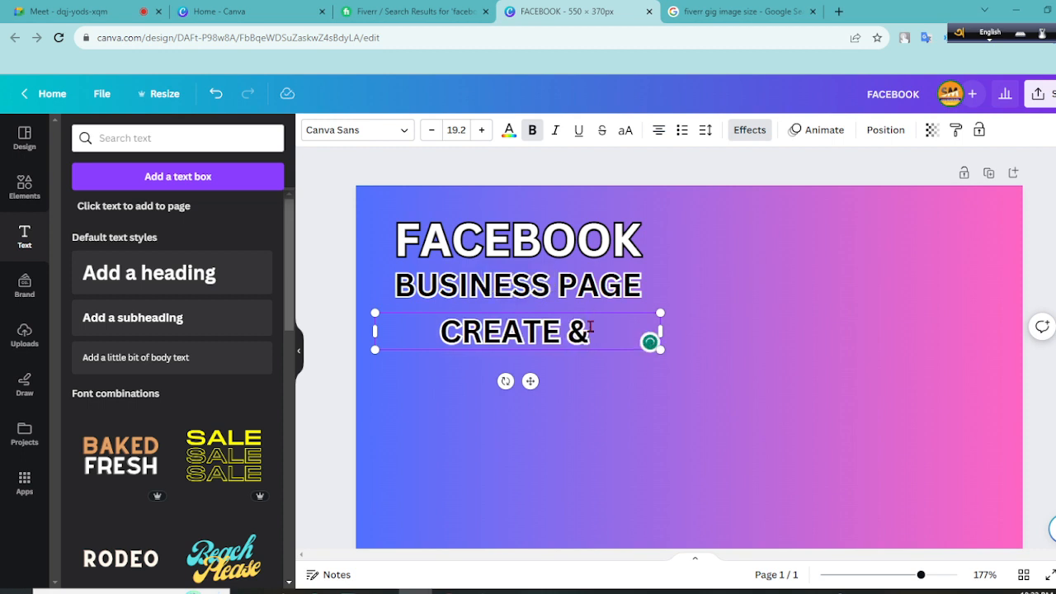
text(SETUP)
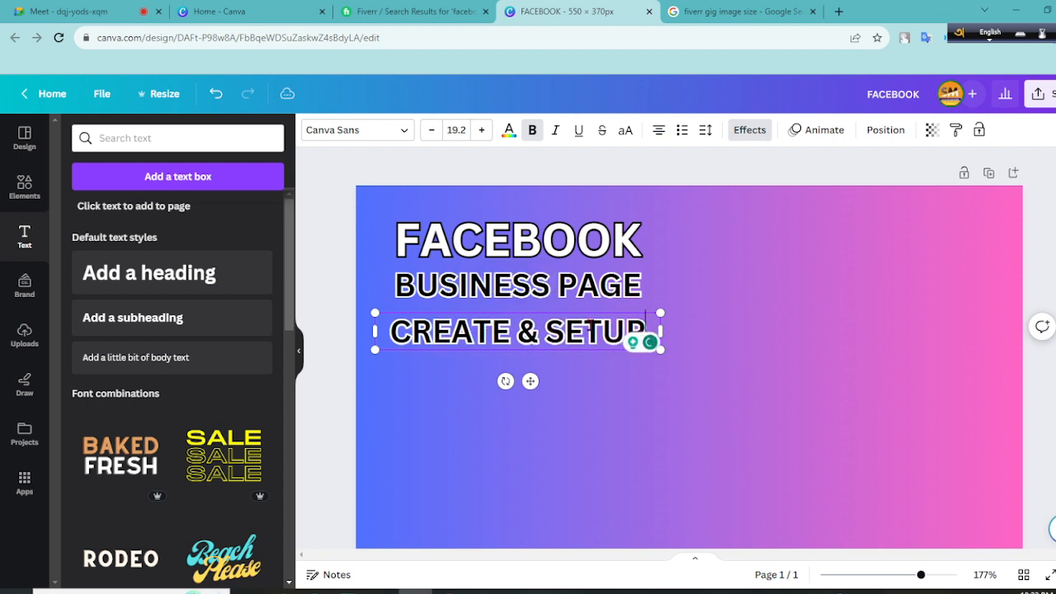
click(685, 305)
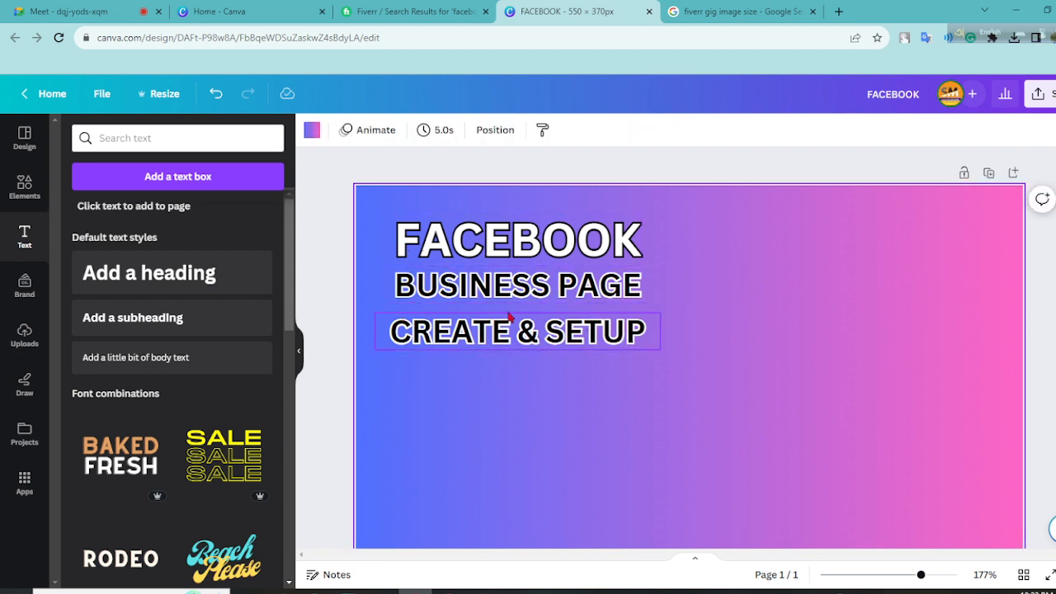
Step: Move CREATE & SETUP above FACEBOOK and shift the other two lines down to stack all three headings
click(526, 332)
drag(527, 332, 526, 204)
click(588, 349)
drag(548, 303, 547, 329)
click(577, 253)
drag(578, 253, 578, 271)
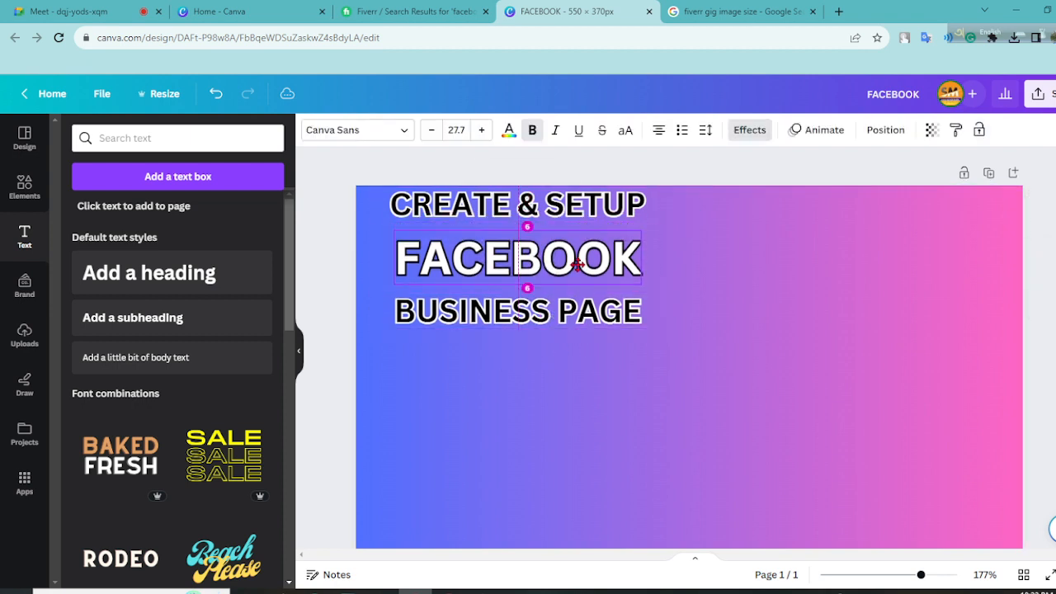
click(577, 205)
drag(578, 205, 582, 215)
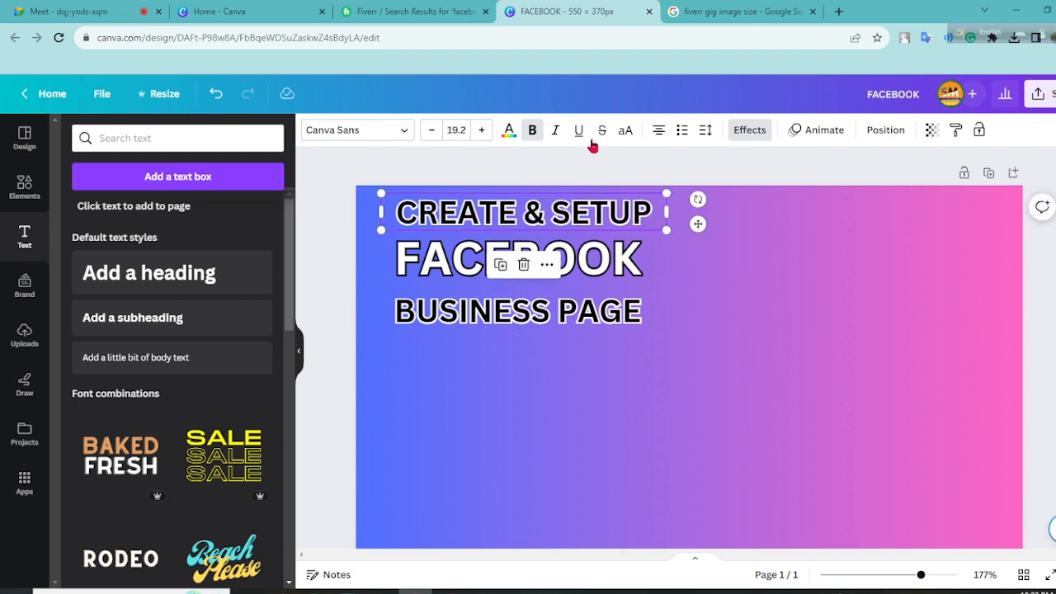
Step: Give the CREATE & SETUP heading yellow text with a black outline
click(532, 132)
click(532, 132)
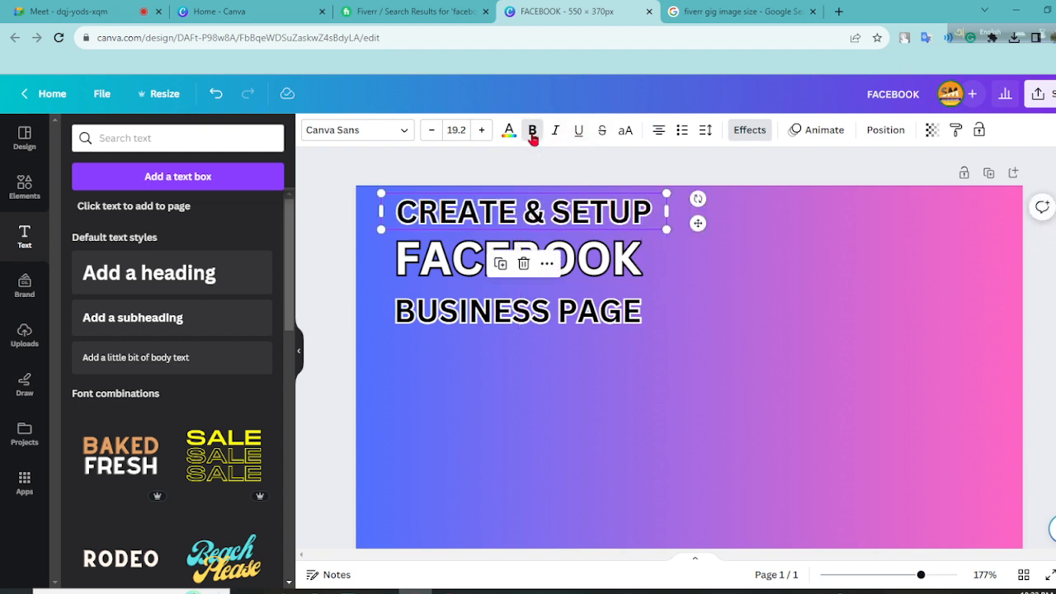
click(510, 132)
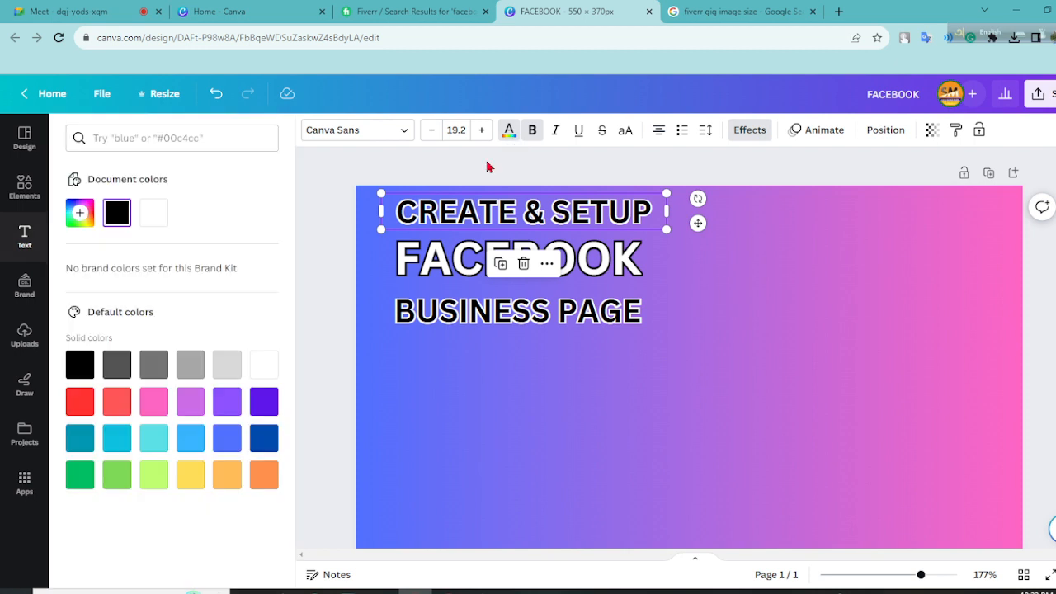
click(195, 480)
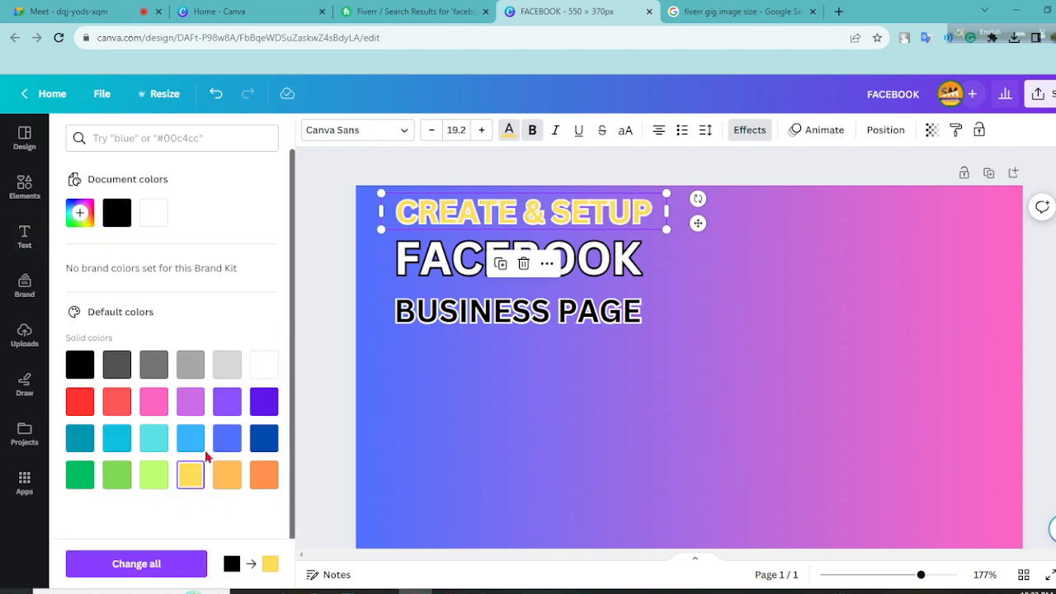
click(736, 133)
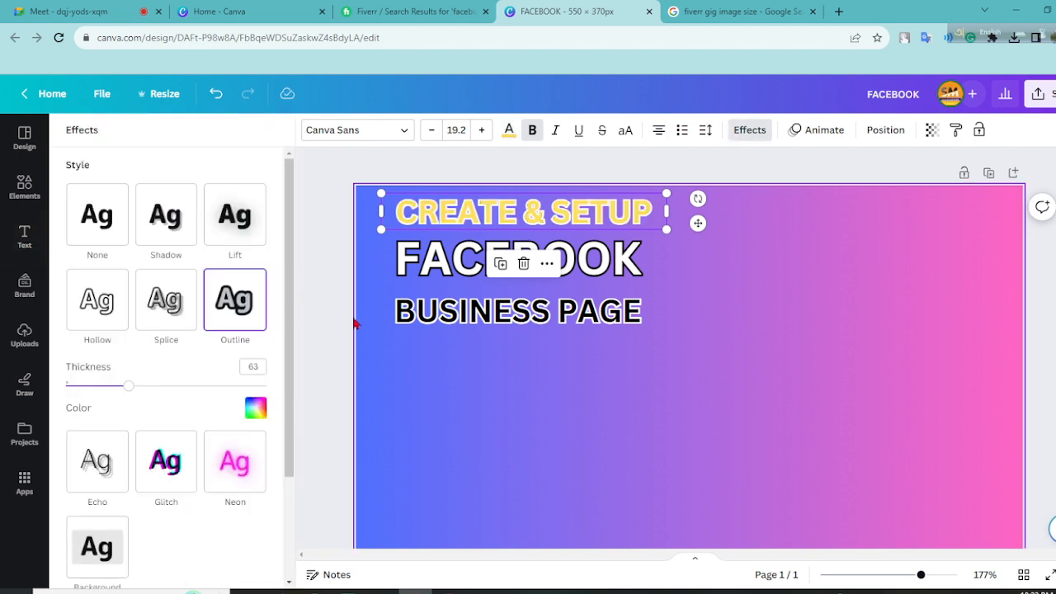
click(256, 408)
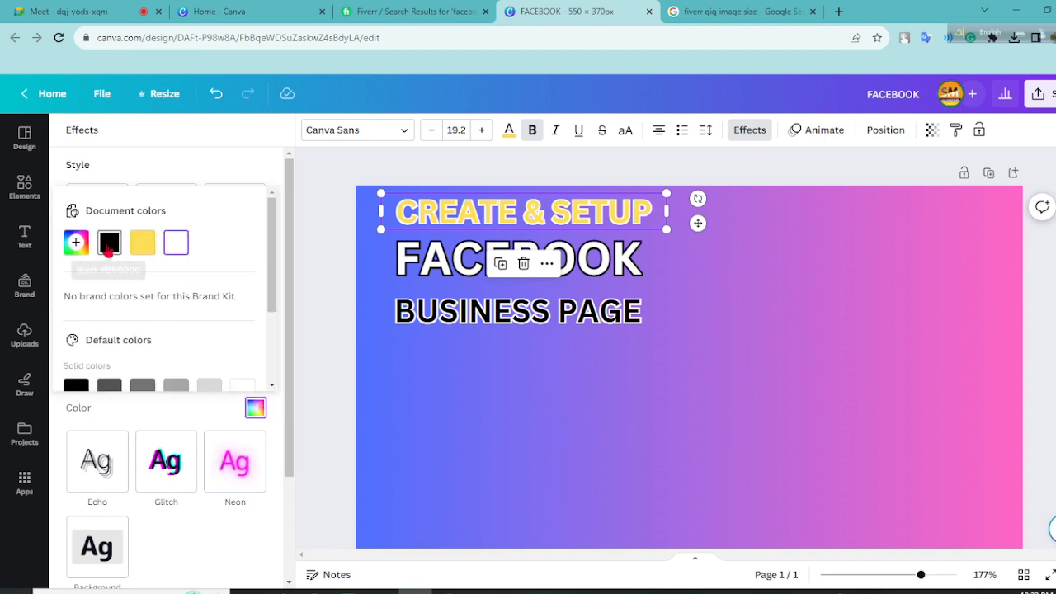
click(110, 244)
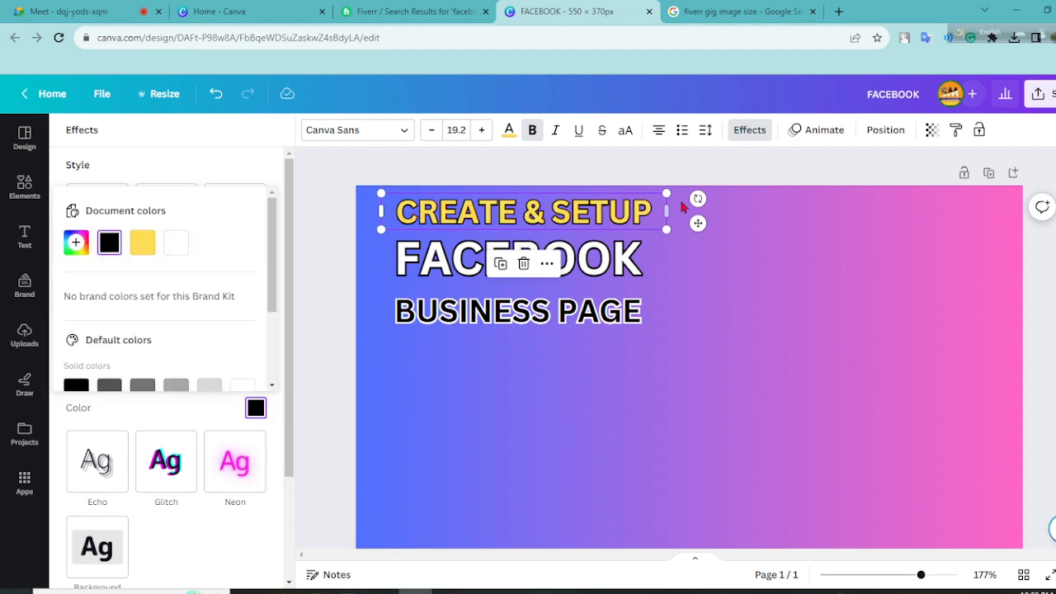
click(680, 162)
click(665, 272)
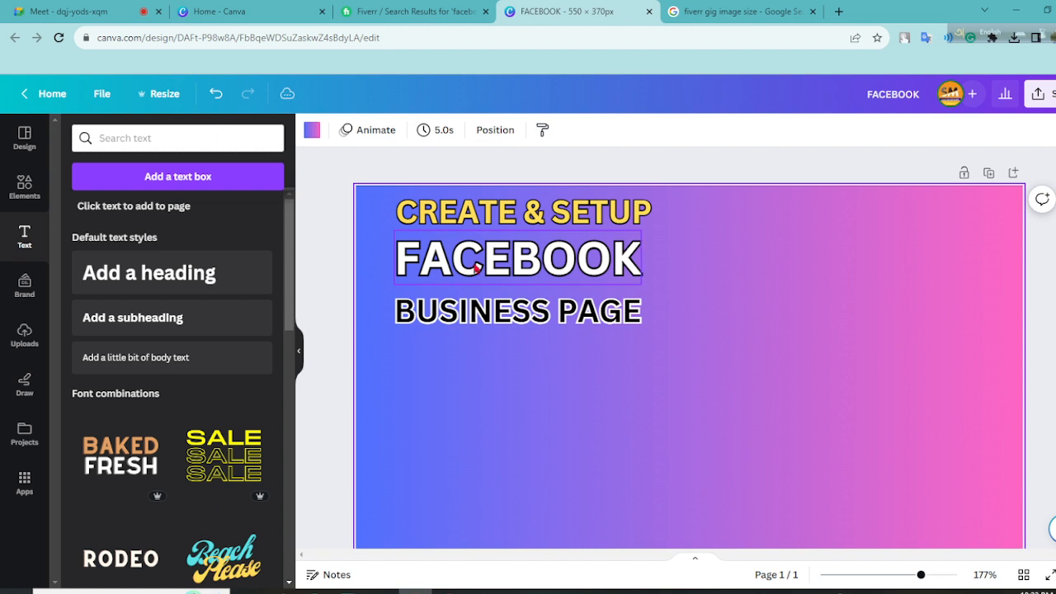
Step: Enlarge BUSINESS PAGE to font size 19.8 and place it closely beneath the FACEBOOK heading
click(521, 272)
click(584, 310)
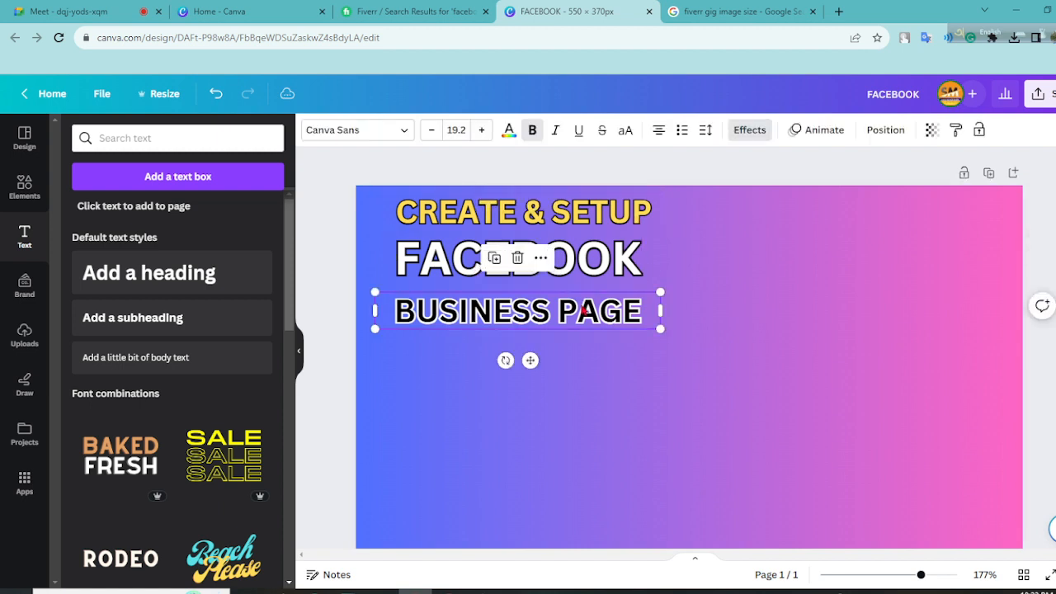
click(705, 244)
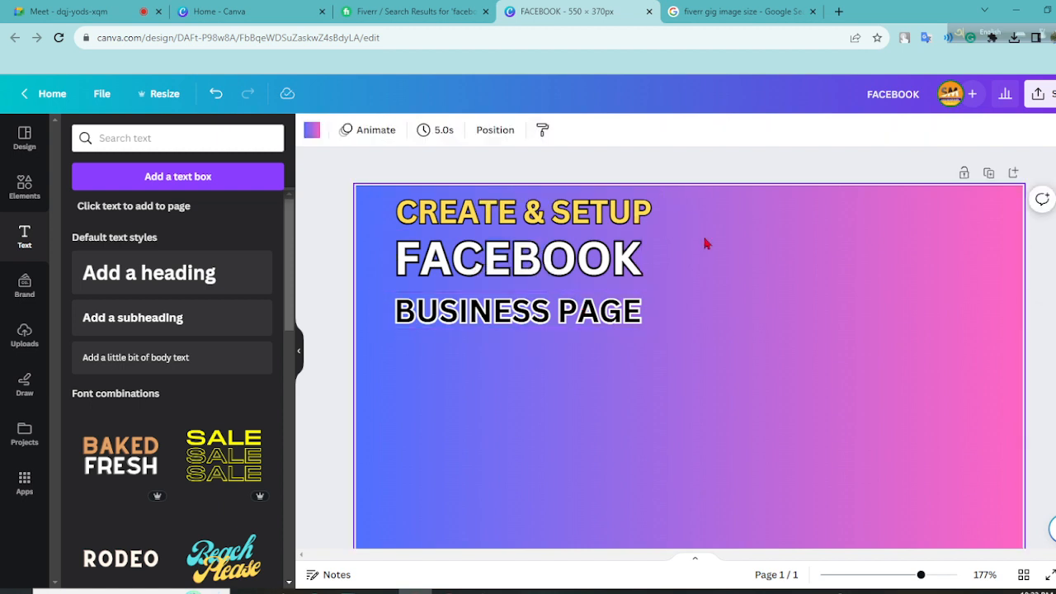
scroll(738, 422, down, 2)
mouse_move(922, 578)
mouse_down()
mouse_move(930, 583)
mouse_move(903, 583)
mouse_up()
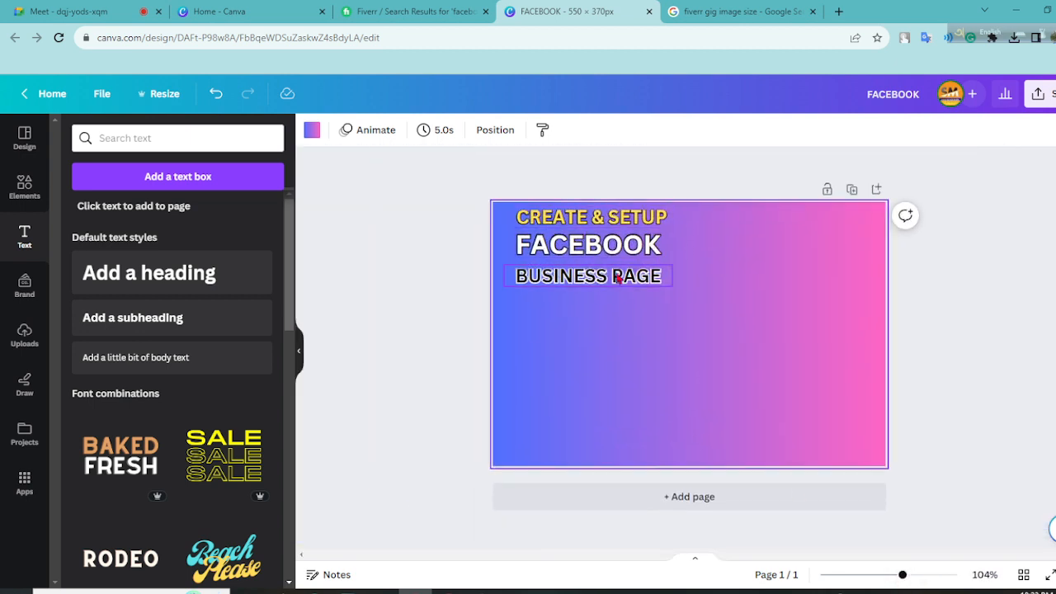
drag(589, 275, 754, 245)
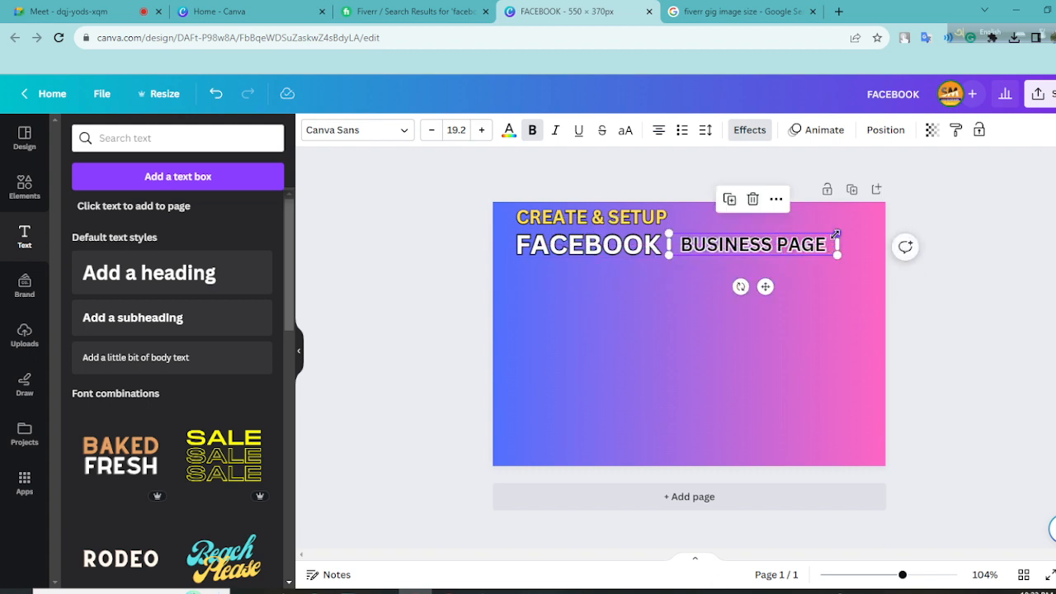
drag(836, 235, 642, 270)
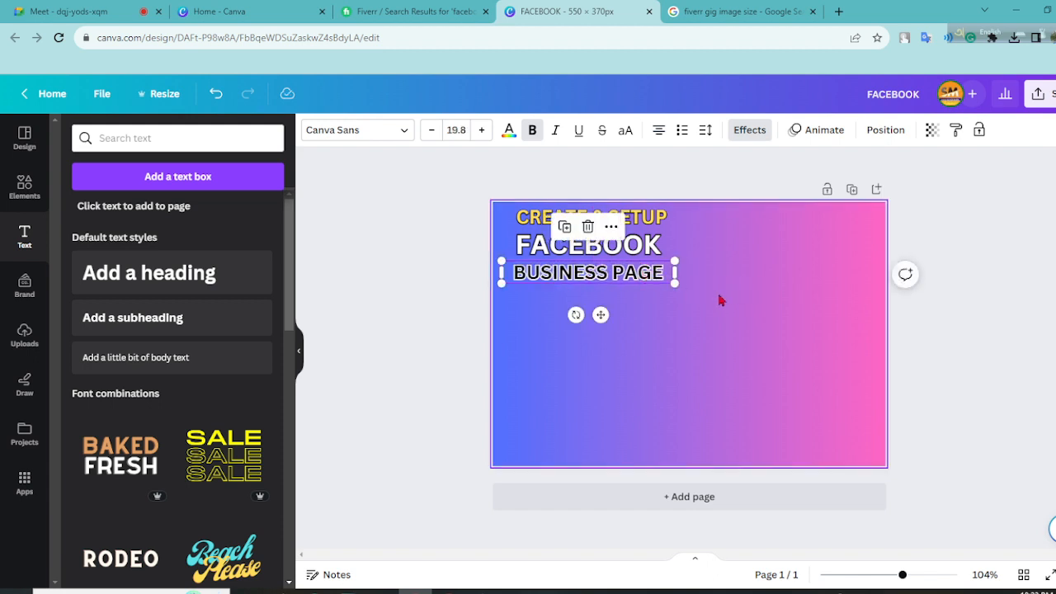
click(556, 394)
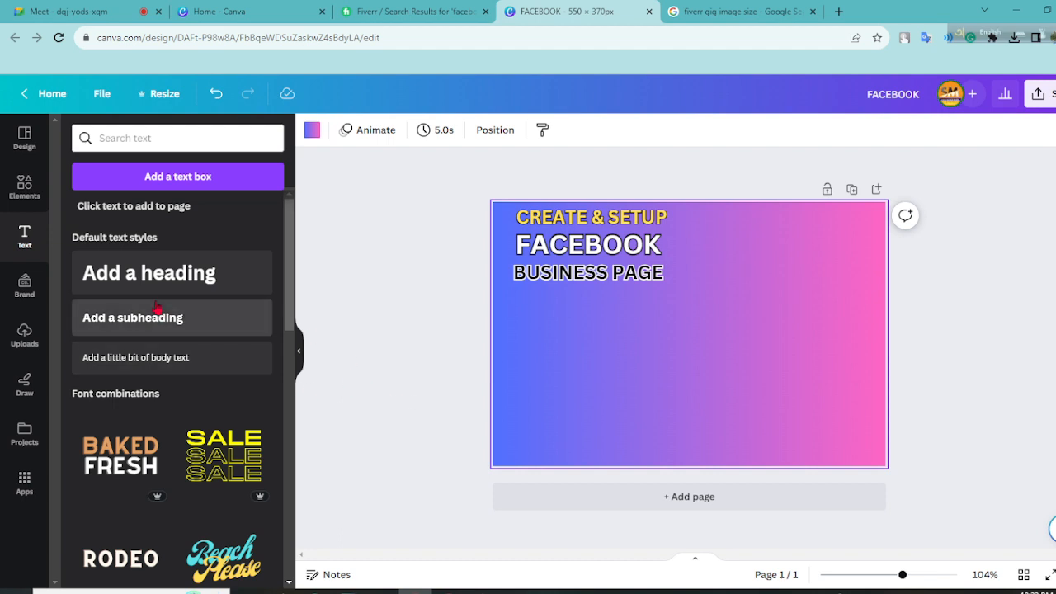
Step: Search the design elements for "FACEBOOK" and limit the results to graphics
click(25, 186)
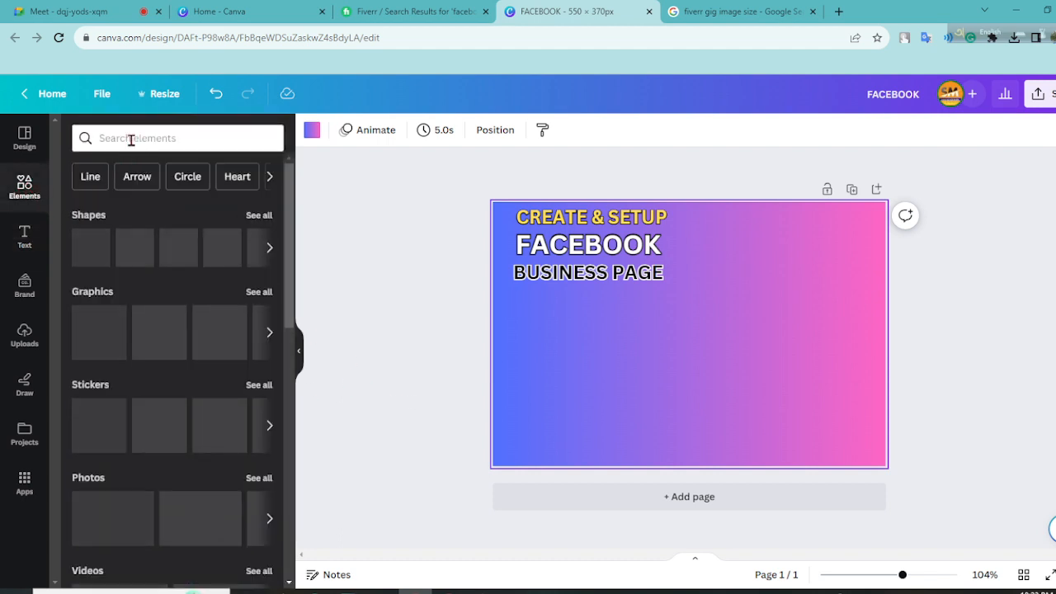
click(129, 138)
text(FACE)
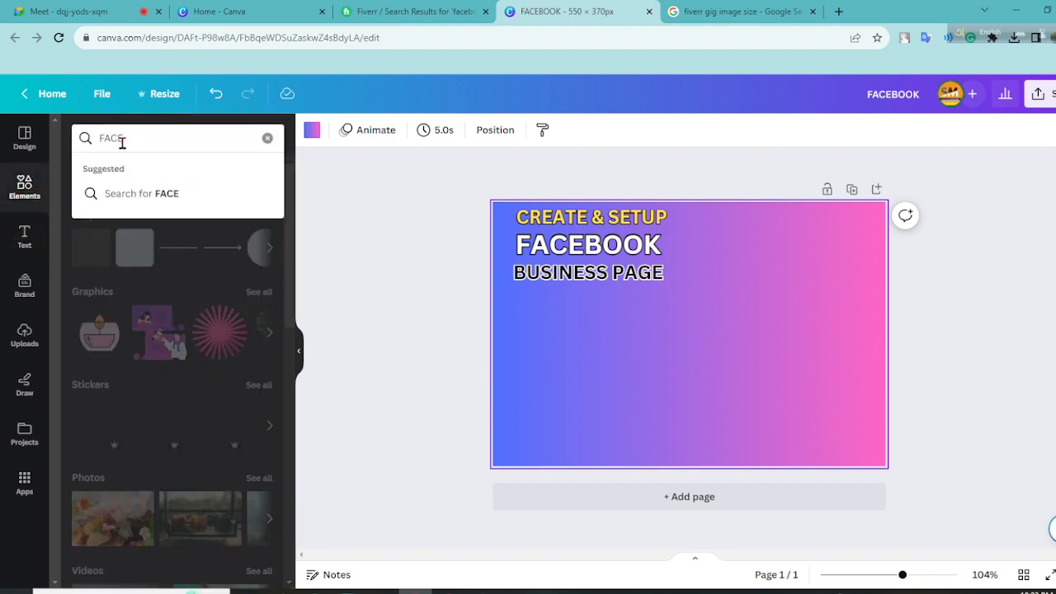
text(BOOK)
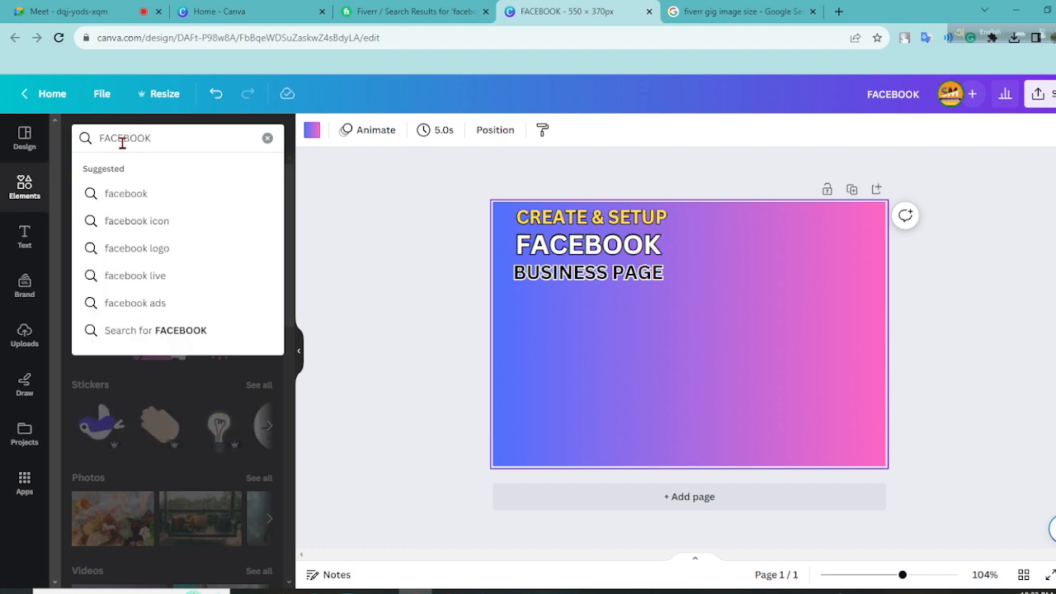
key(Return)
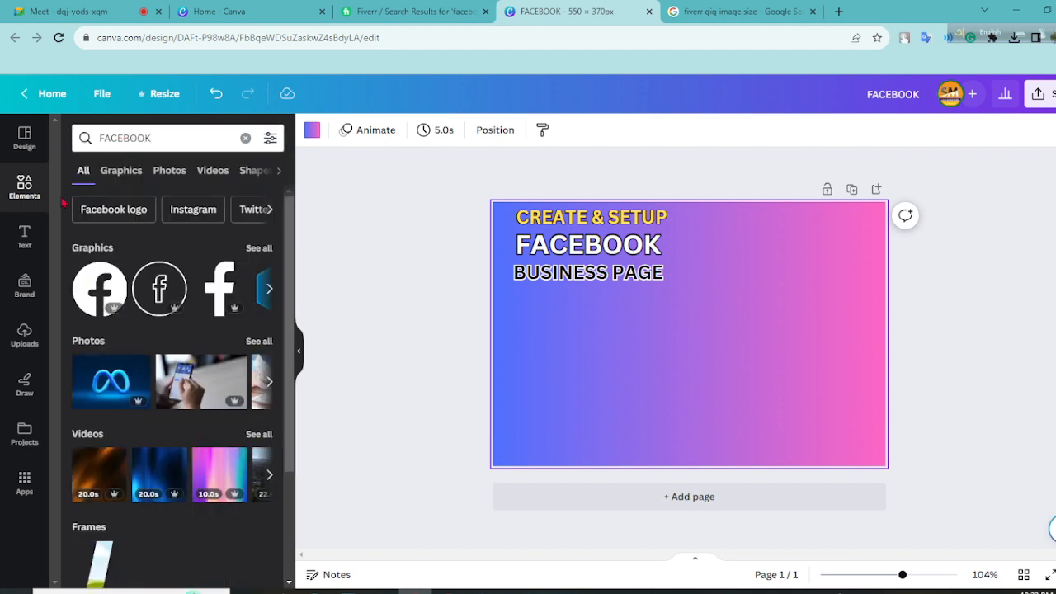
click(108, 177)
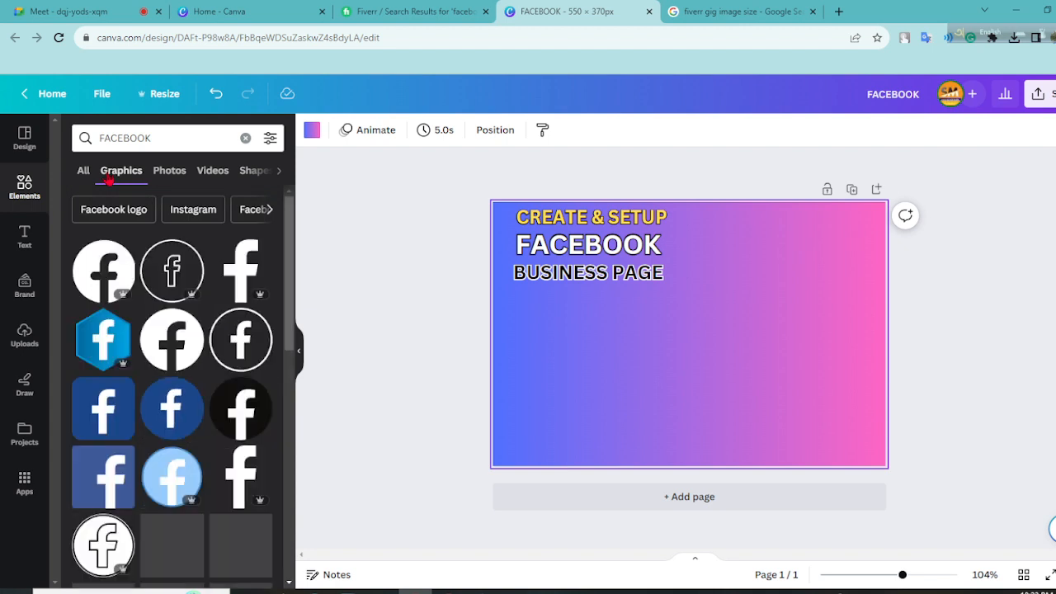
Step: Browse the Facebook graphics and add the square blue logo with the white f to the design
scroll(184, 342, down, 3)
scroll(185, 341, down, 5)
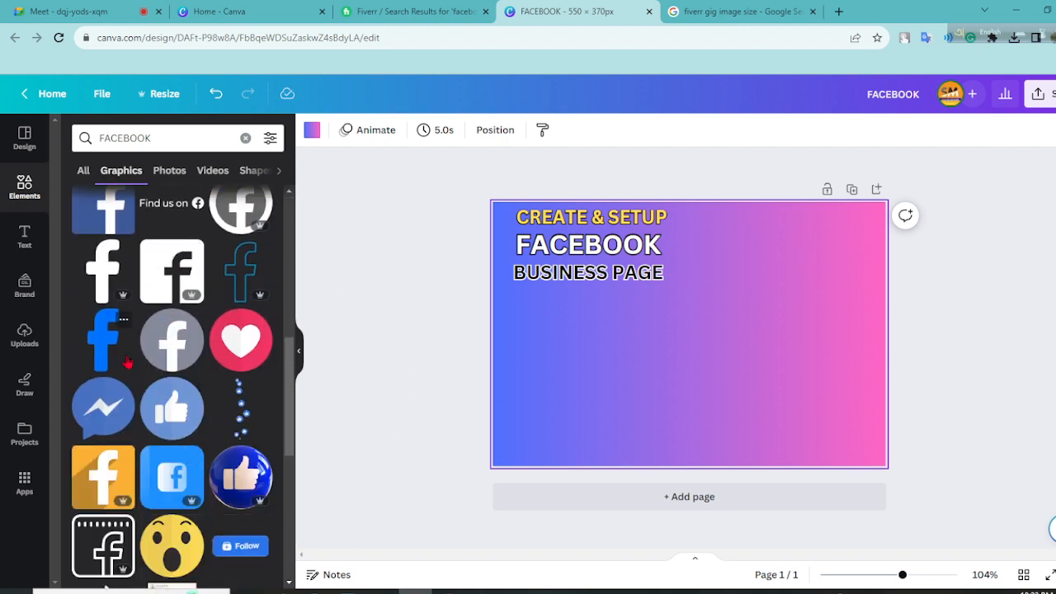
scroll(175, 437, down, 3)
scroll(169, 426, down, 3)
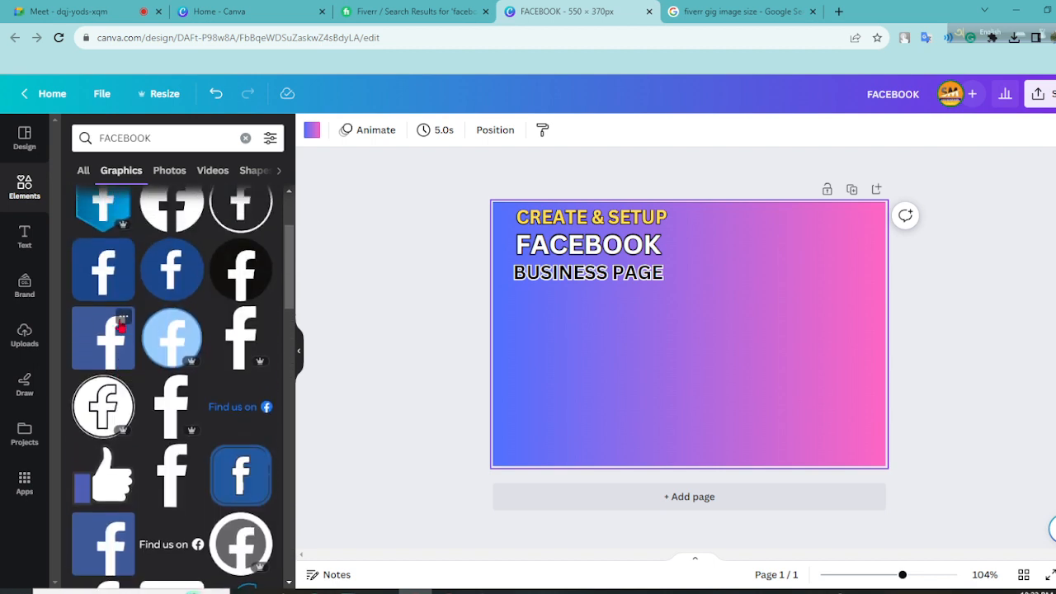
scroll(117, 376, up, 1)
click(111, 416)
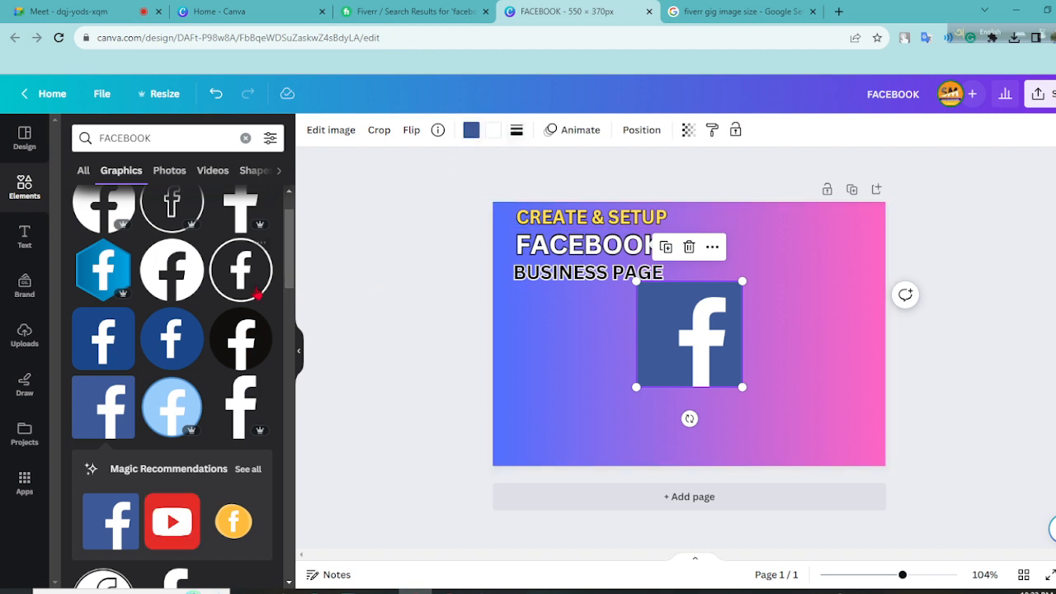
Step: Recolor the Facebook logo's blue background to #0253FF, then shrink the logo and place it just beside the FACEBOOK heading
click(469, 133)
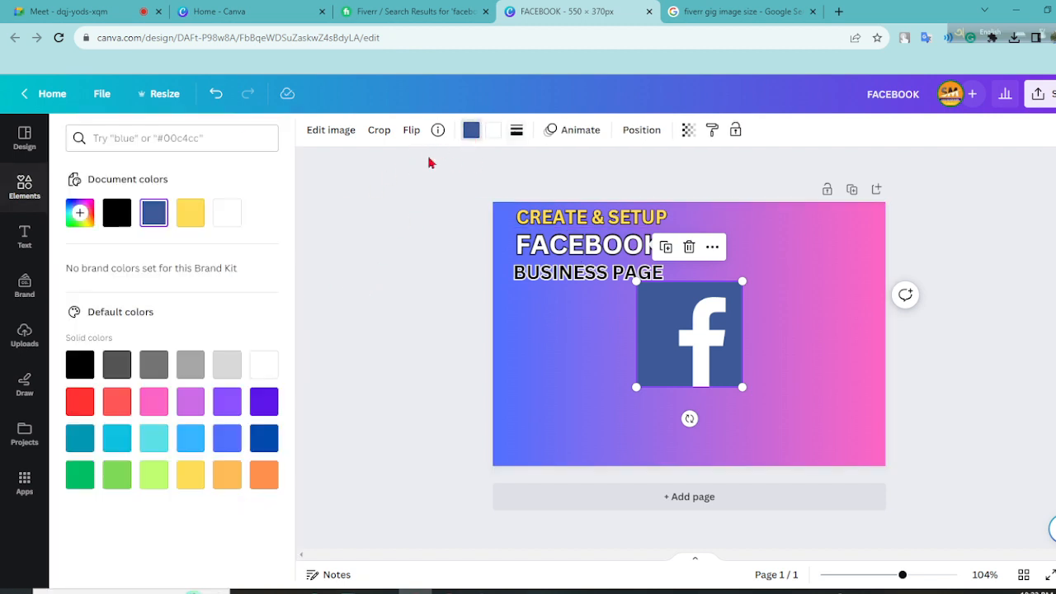
click(80, 213)
click(194, 272)
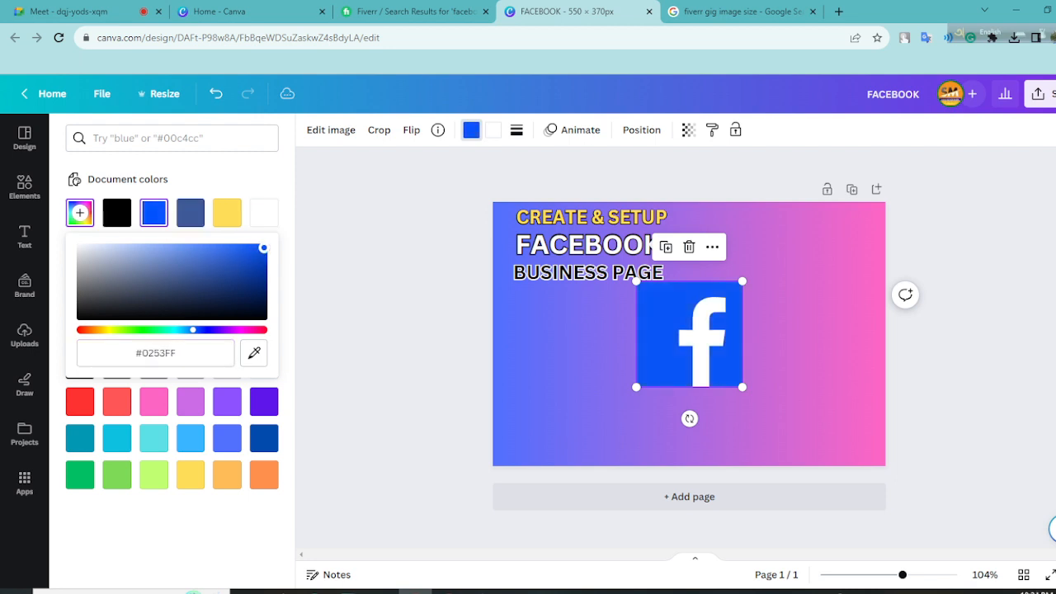
key(Escape)
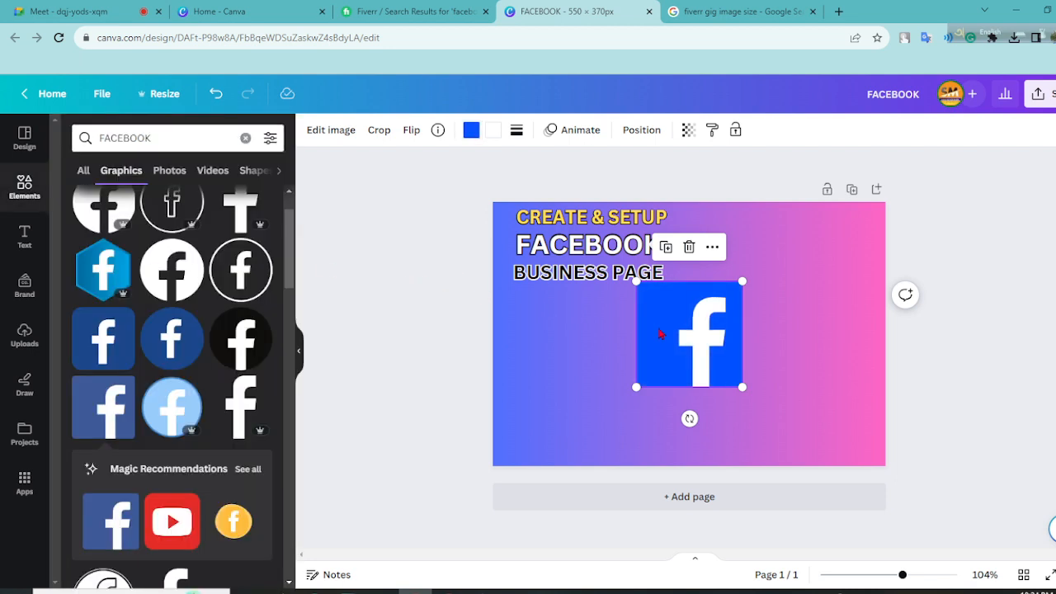
drag(636, 387, 684, 250)
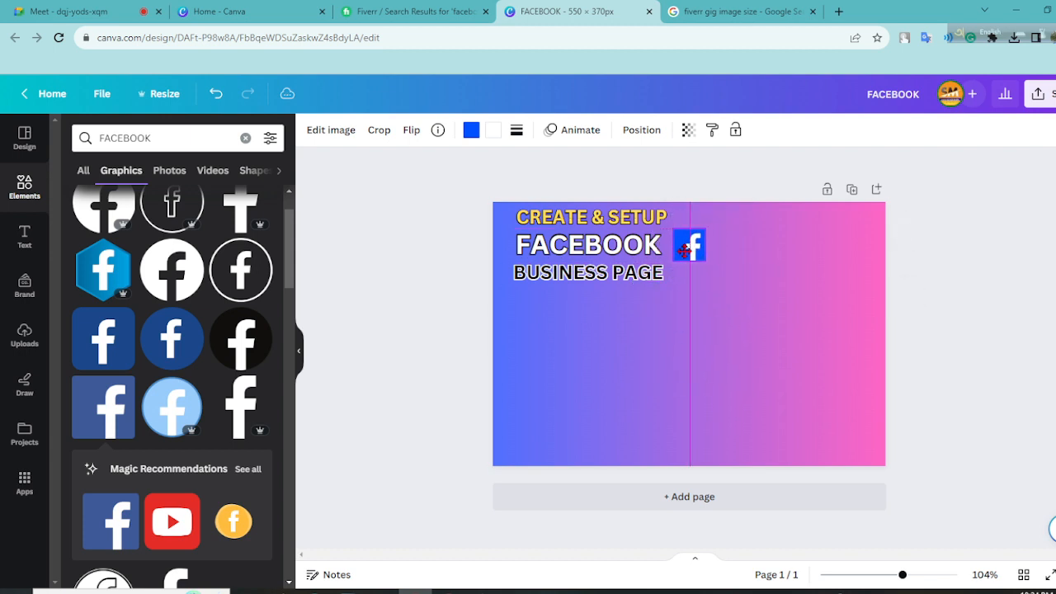
click(599, 333)
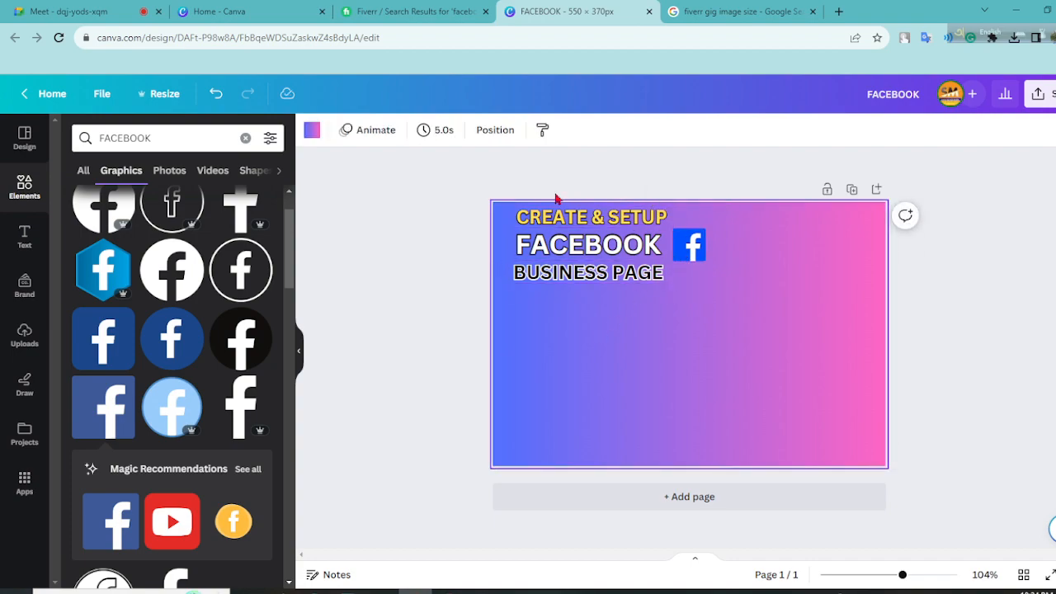
Step: Switch to the Fiverr results, examine the gig image designs for ideas, and search for "facebook business page create"
click(381, 6)
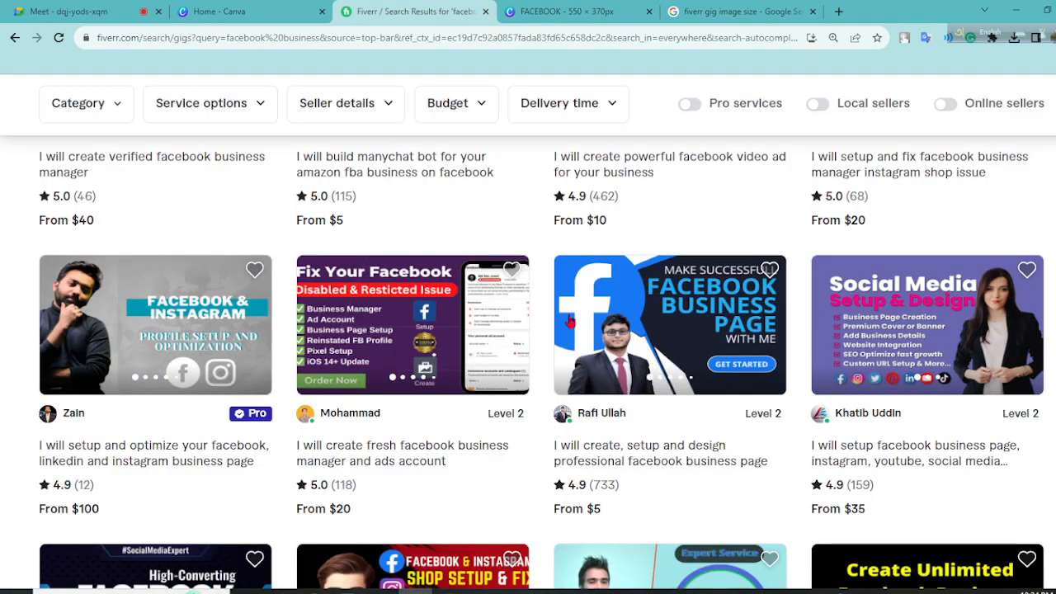
scroll(589, 250, down, 5)
scroll(589, 250, down, 2)
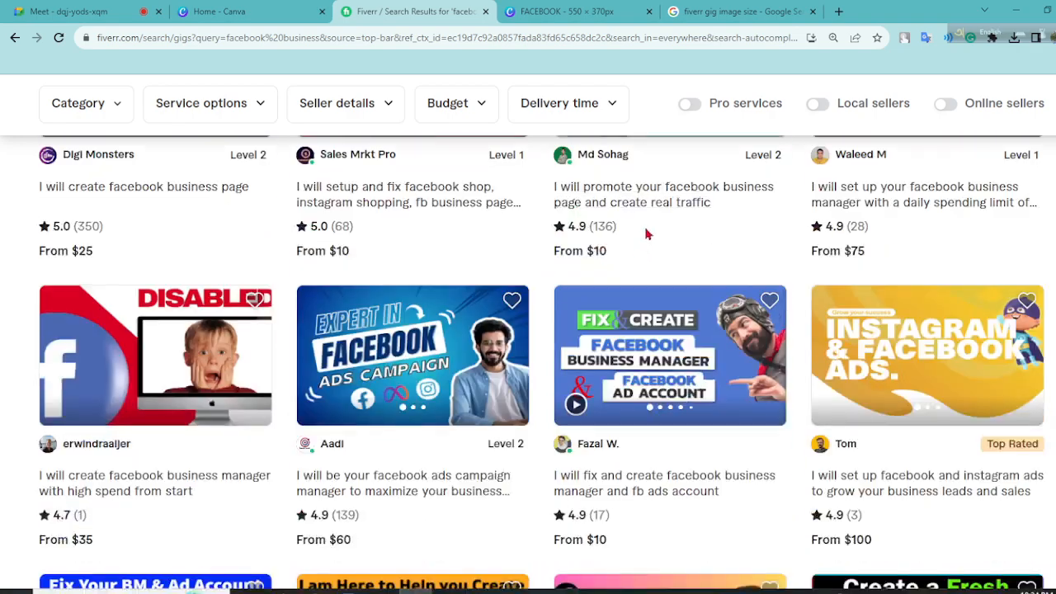
scroll(412, 248, down, 5)
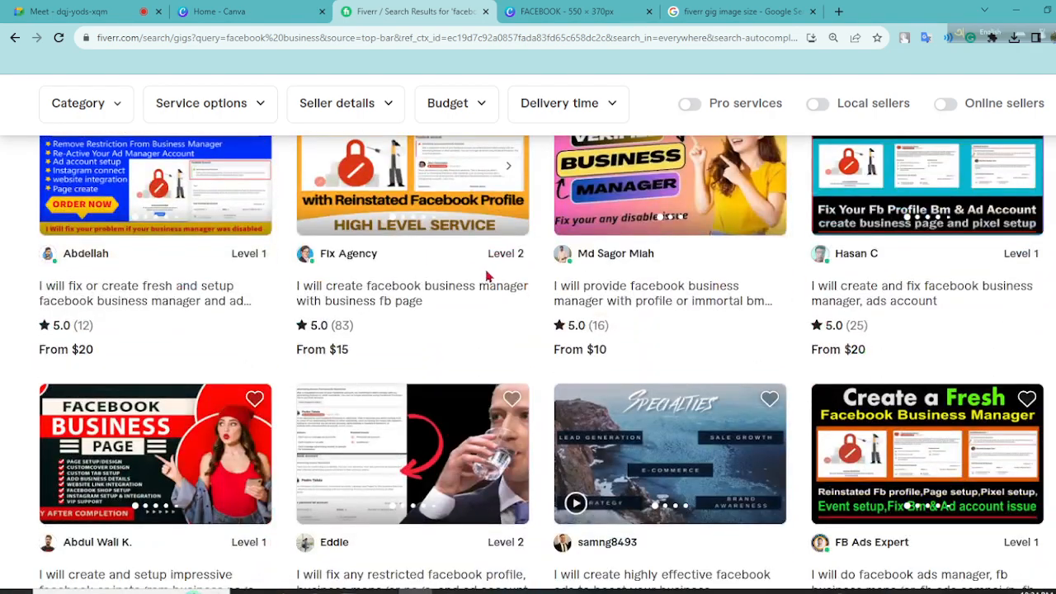
scroll(487, 276, down, 10)
scroll(253, 207, up, 20)
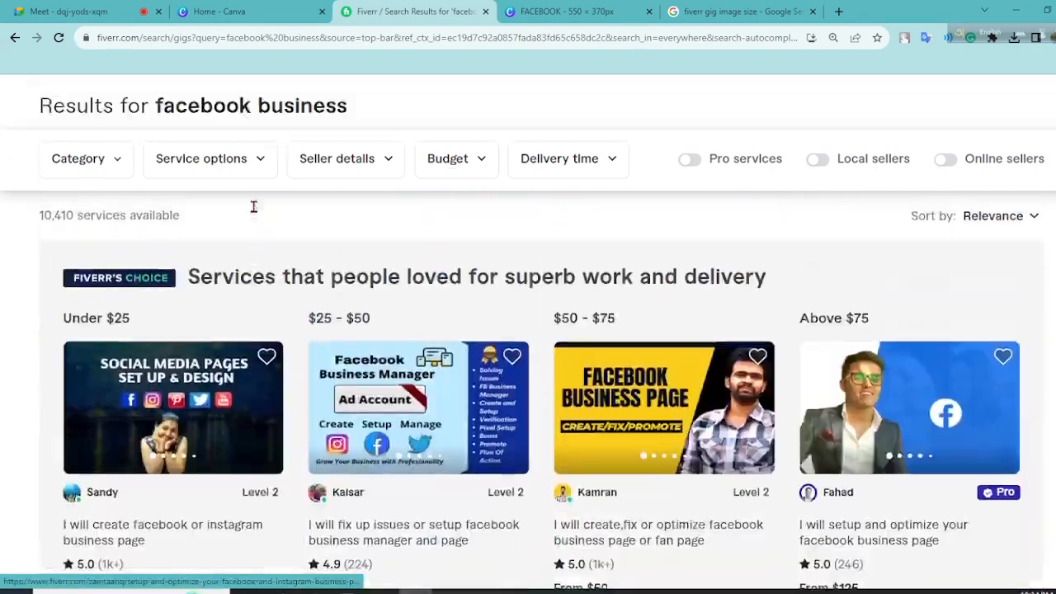
scroll(254, 207, up, 2)
click(292, 105)
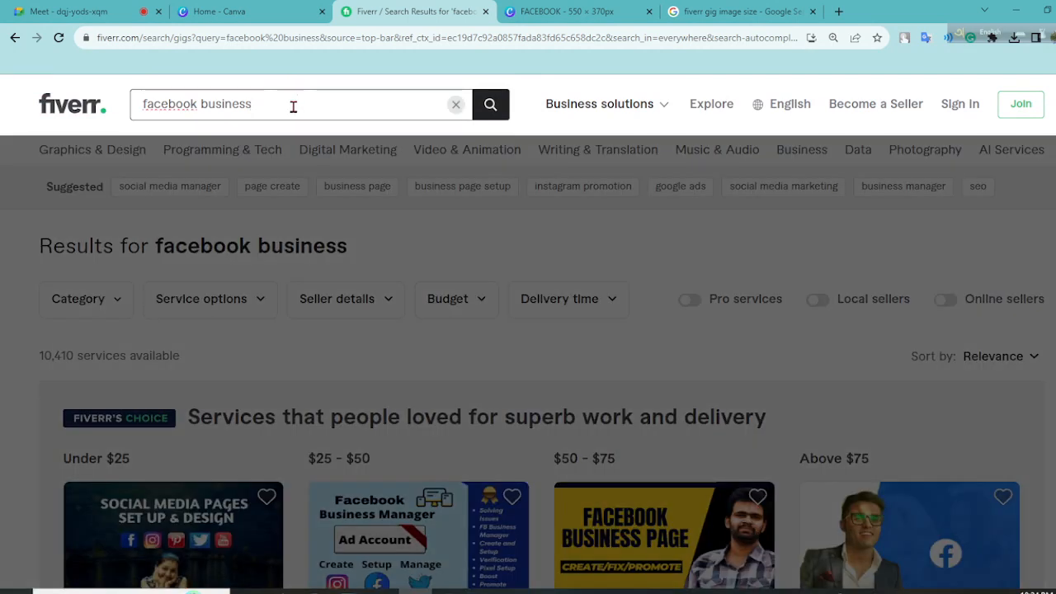
click(301, 157)
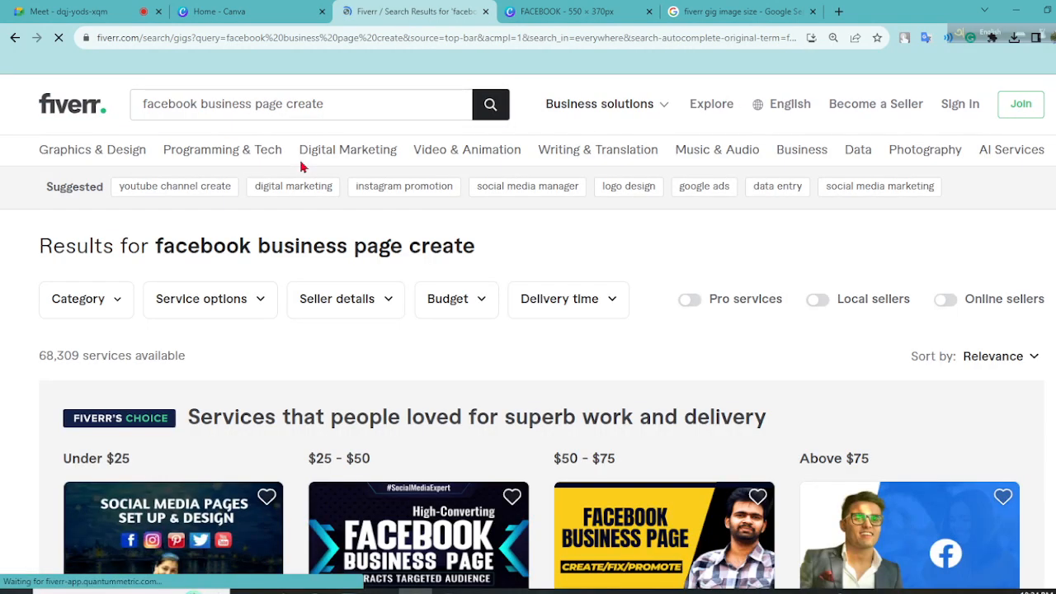
Step: Return to the Canva design and upload the portrait photo Picsart_23-03-07_13-15-36-366 from the Downloads folder
click(506, 10)
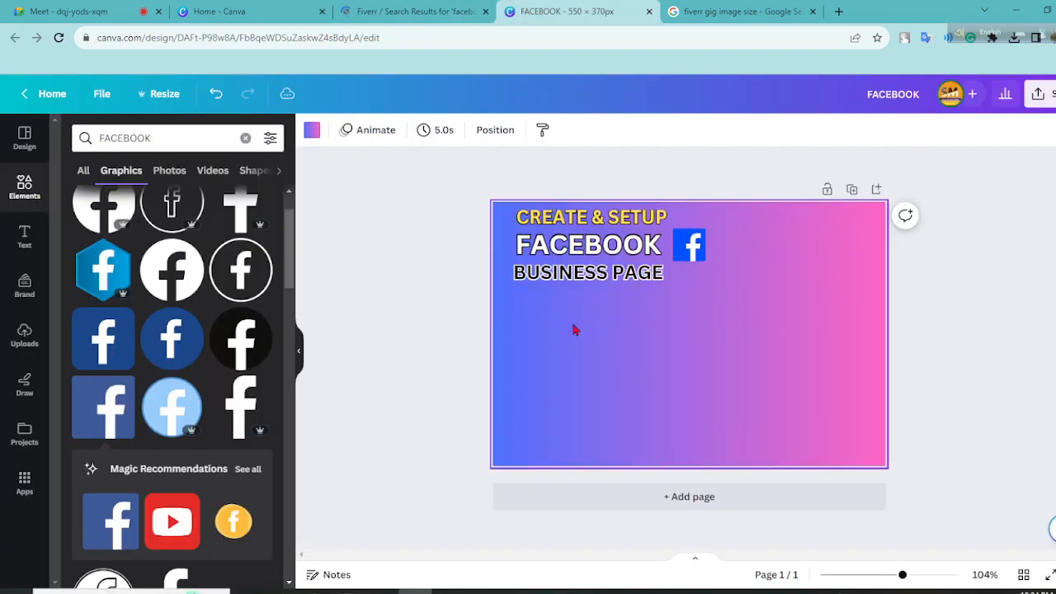
click(15, 343)
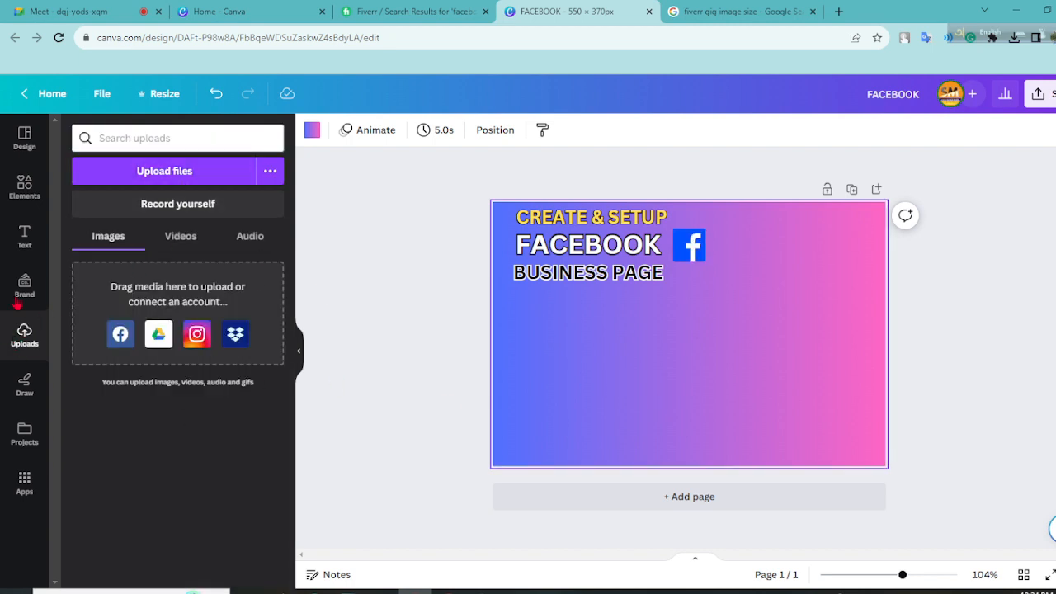
click(151, 184)
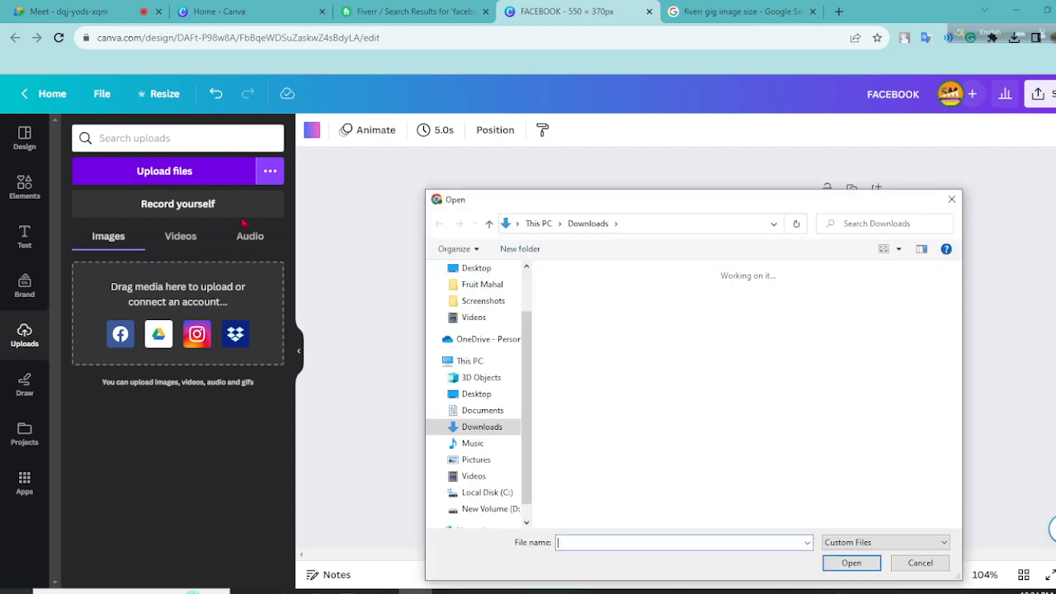
scroll(578, 422, down, 3)
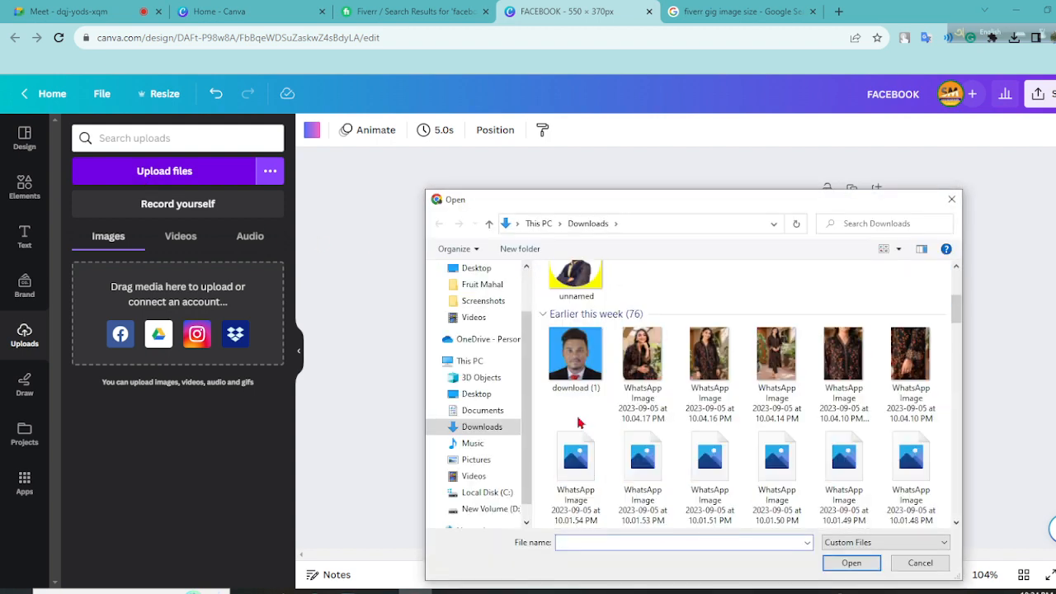
click(581, 294)
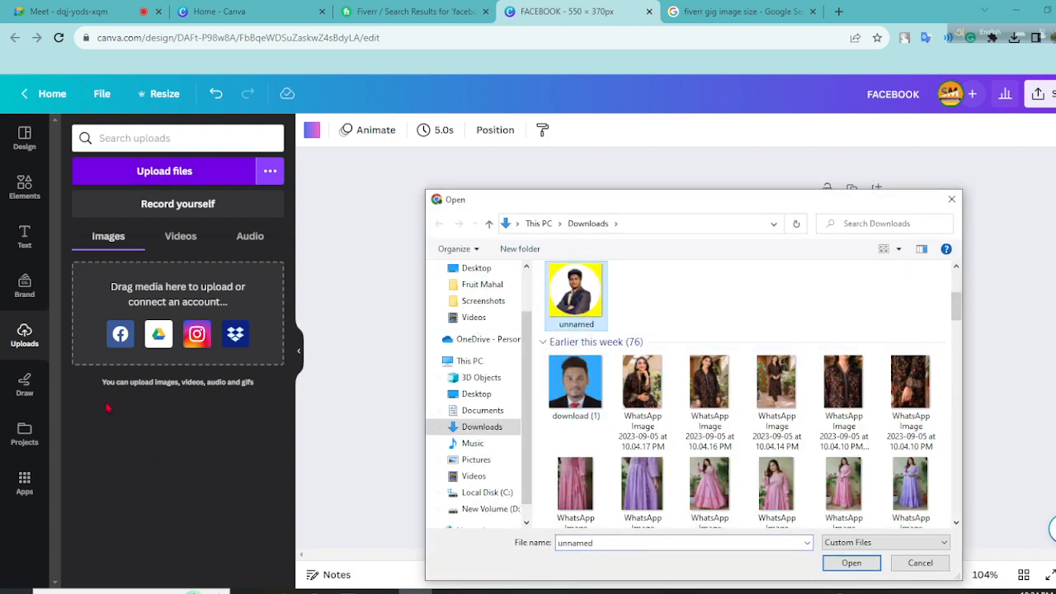
scroll(661, 387, down, 10)
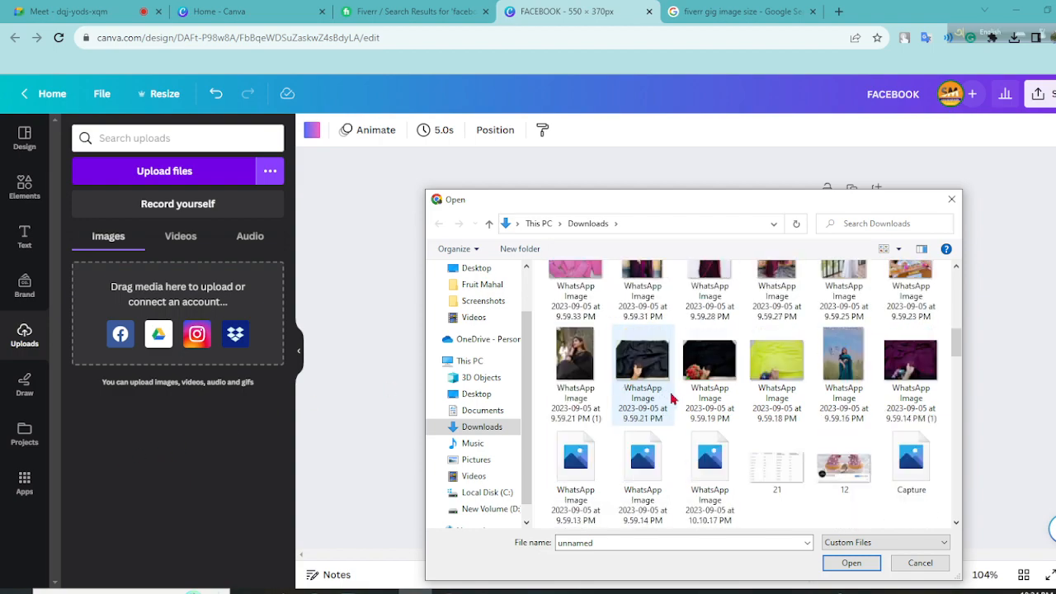
scroll(677, 394, down, 10)
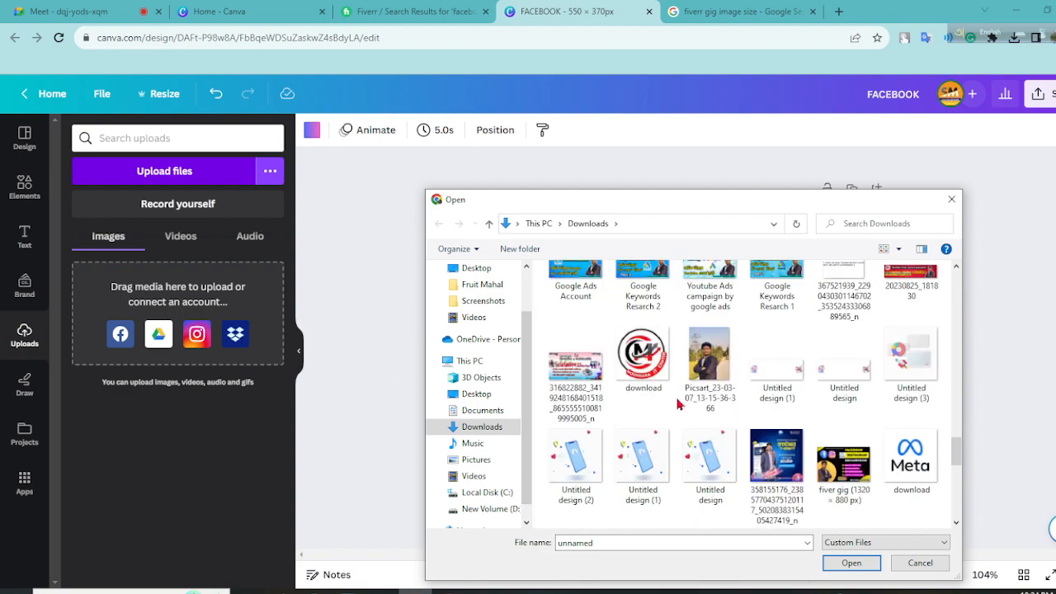
click(709, 363)
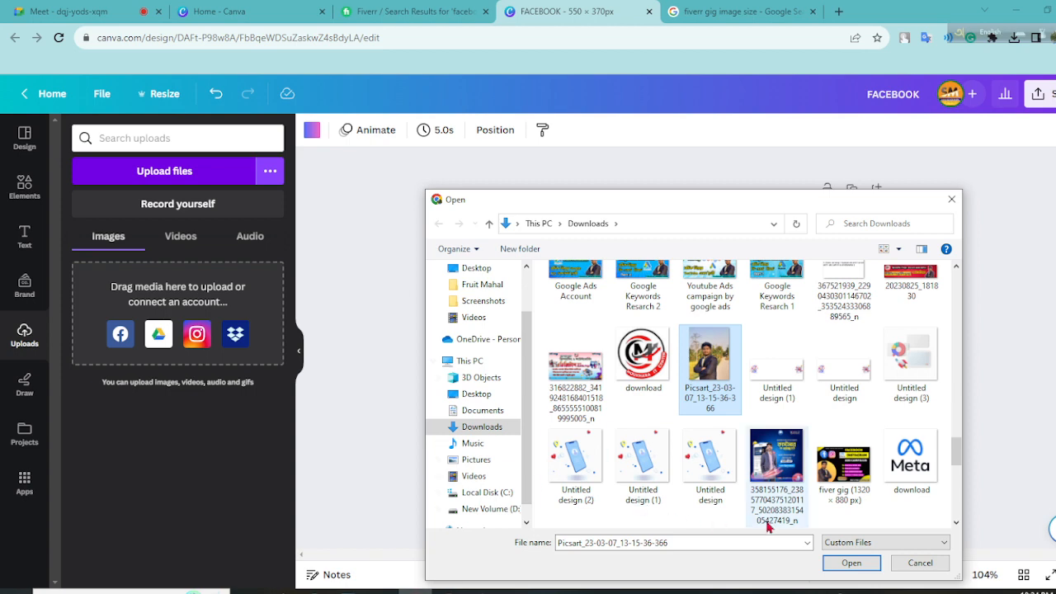
click(850, 564)
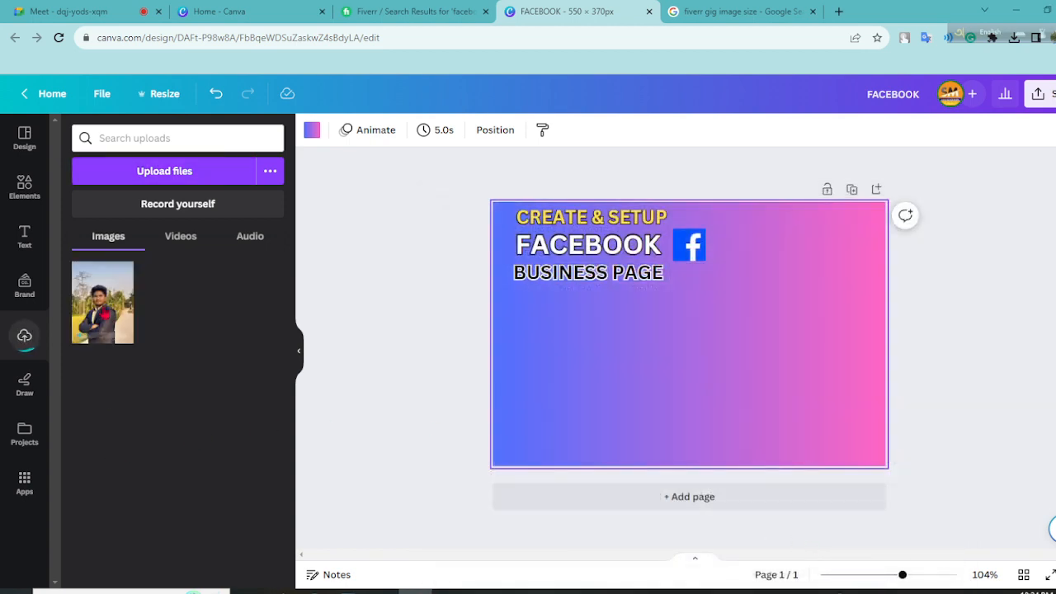
Step: Place the uploaded portrait on the design and align it with the canvas's lower-right corner
drag(734, 402, 828, 409)
drag(907, 579, 920, 575)
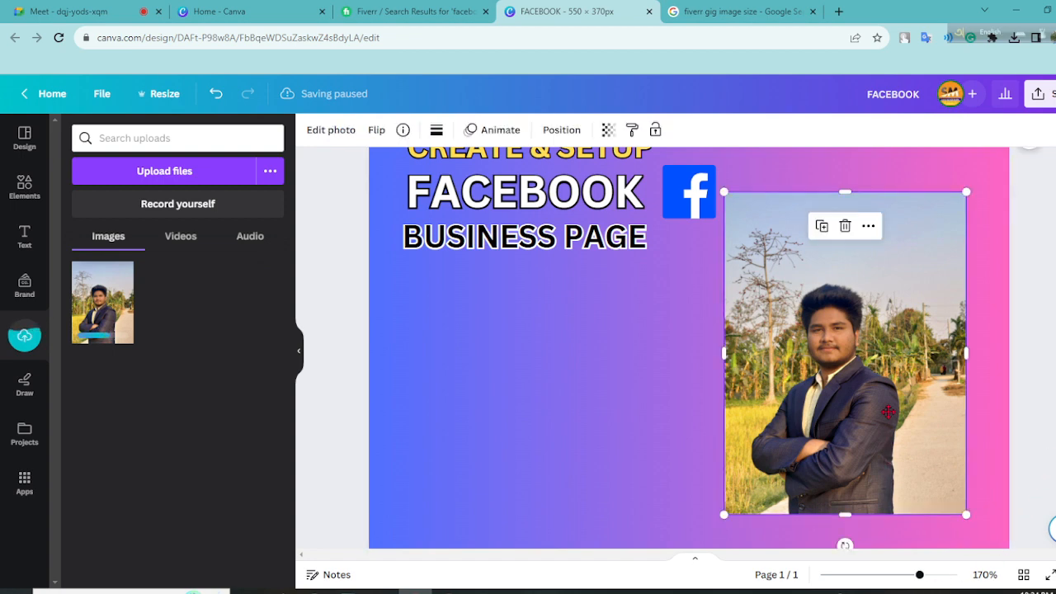
drag(883, 472, 923, 494)
click(924, 495)
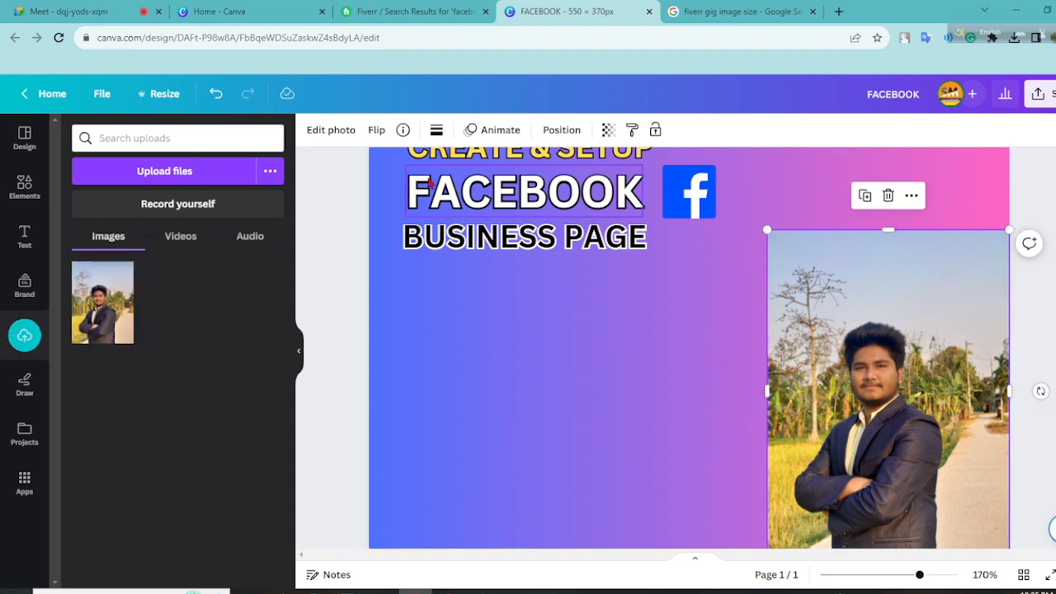
Step: Remove the background from the portrait with BG Remover and enlarge the cutout slightly from its upper-left corner
click(335, 132)
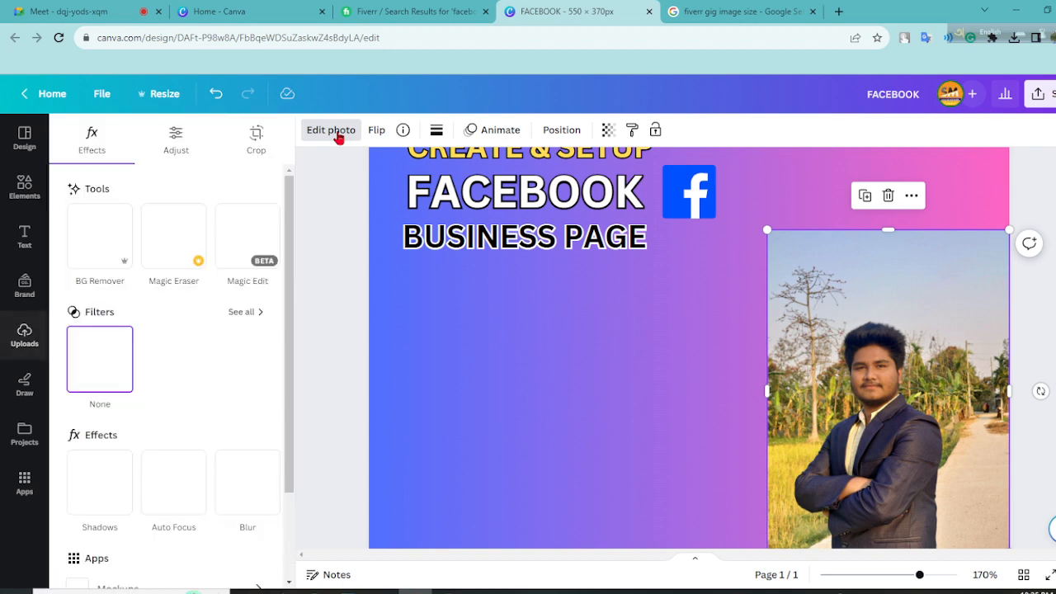
click(94, 259)
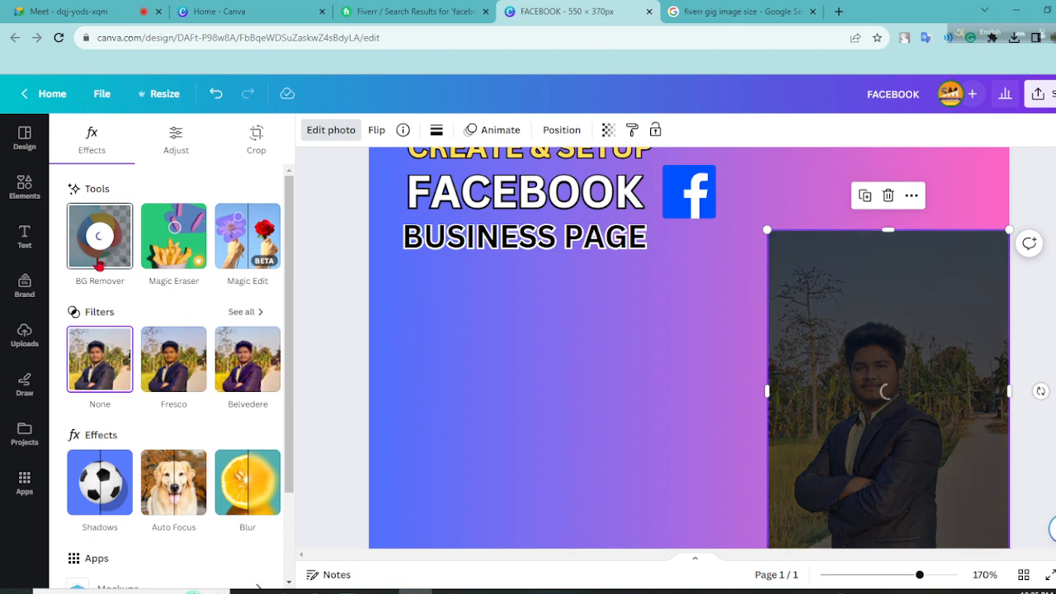
scroll(1035, 425, down, 1)
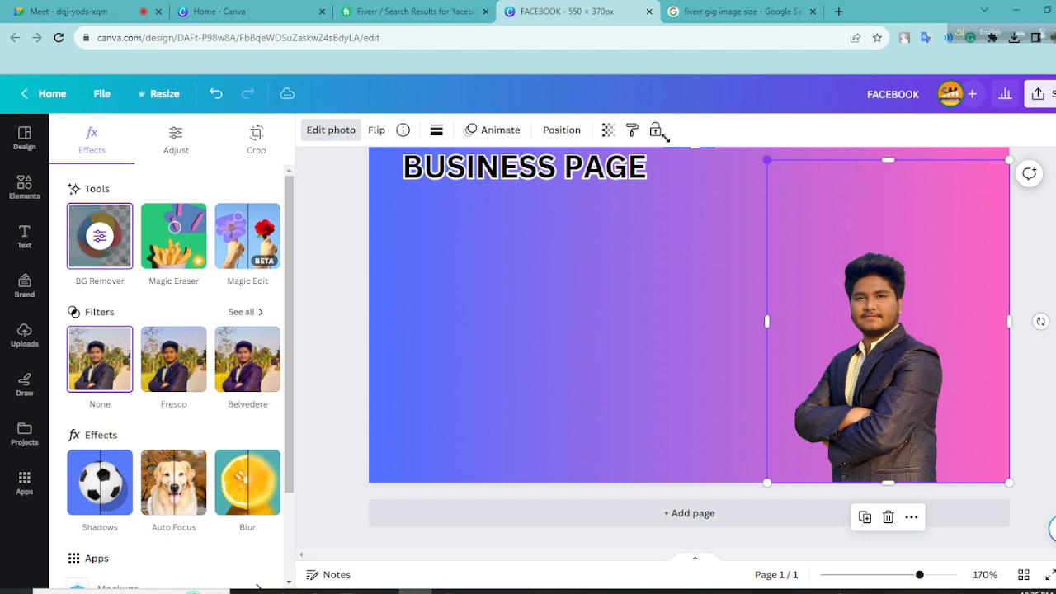
drag(665, 137, 765, 157)
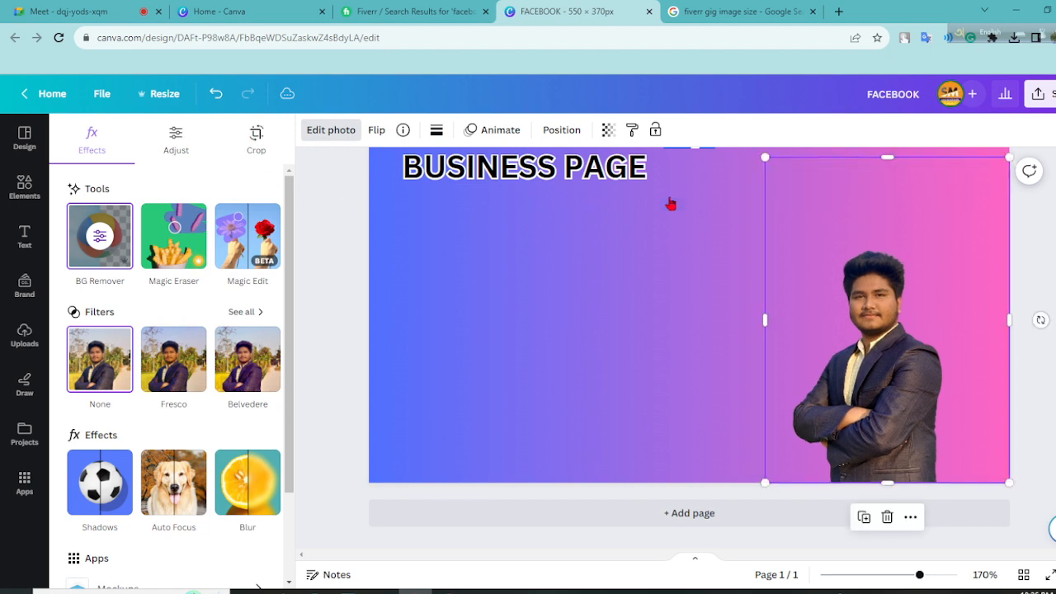
Step: Crop the portrait in Freeform ratio, trimming the empty area above the head, and apply the crop
click(254, 141)
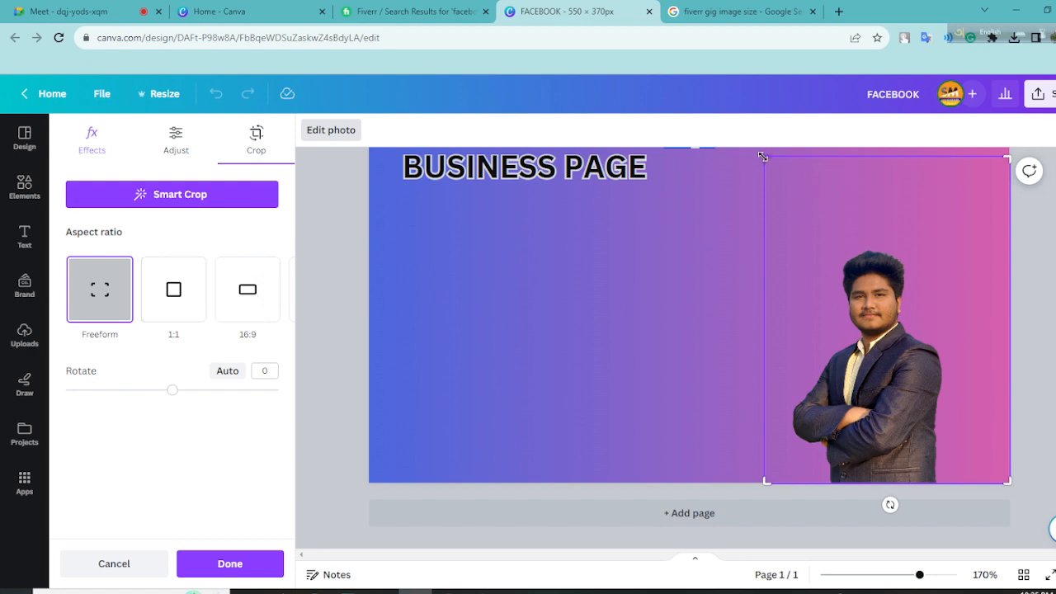
drag(759, 168, 767, 163)
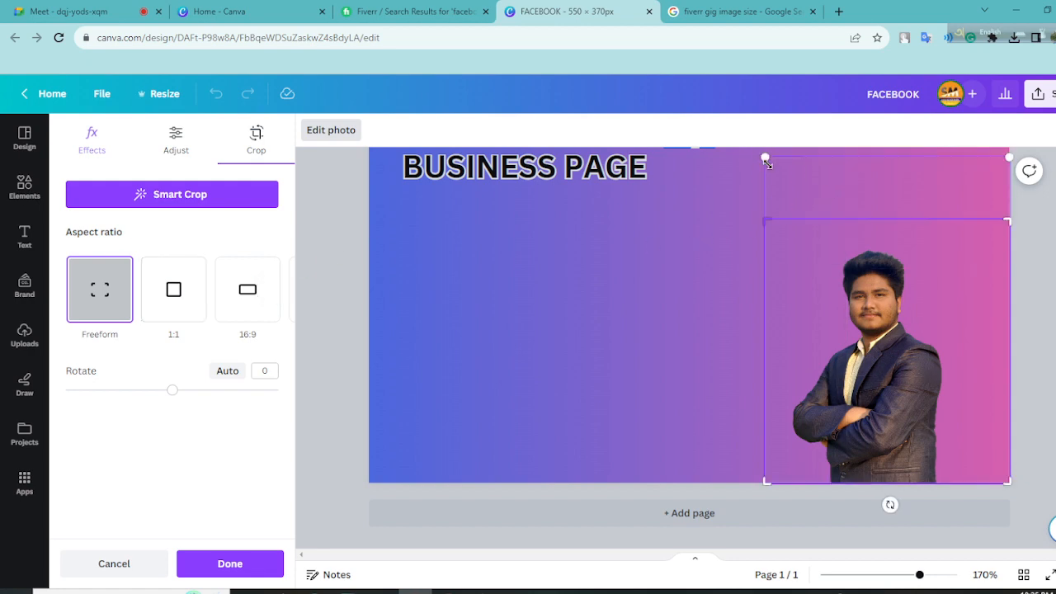
drag(768, 232, 768, 232)
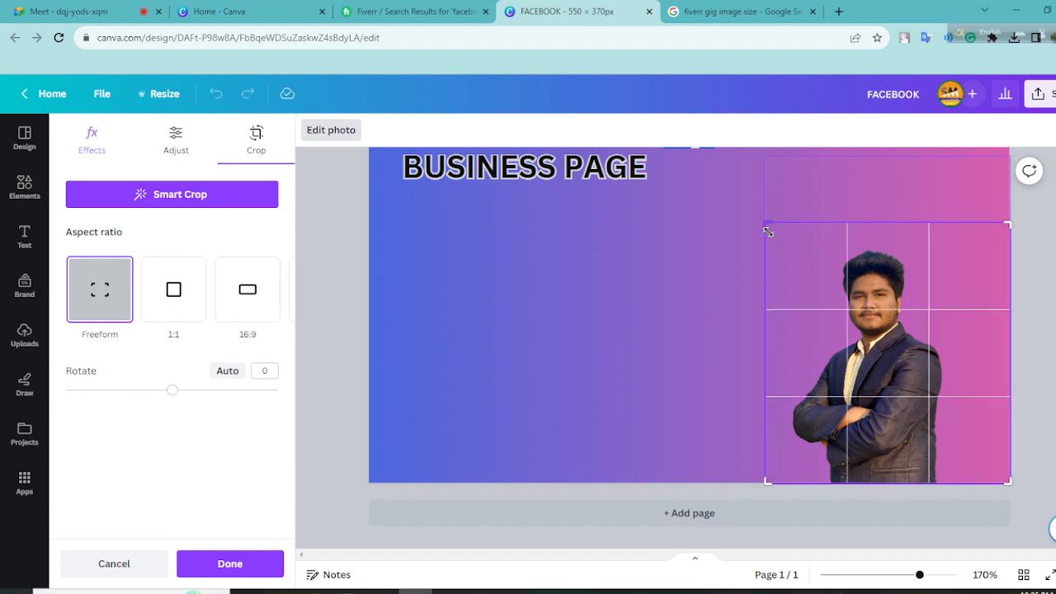
drag(430, 221, 396, 233)
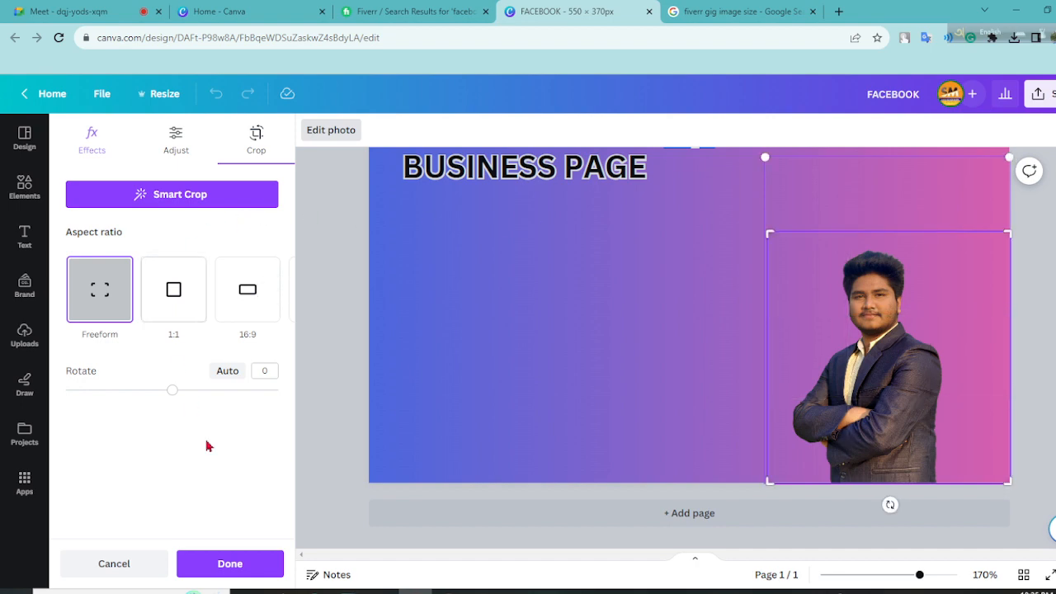
click(248, 561)
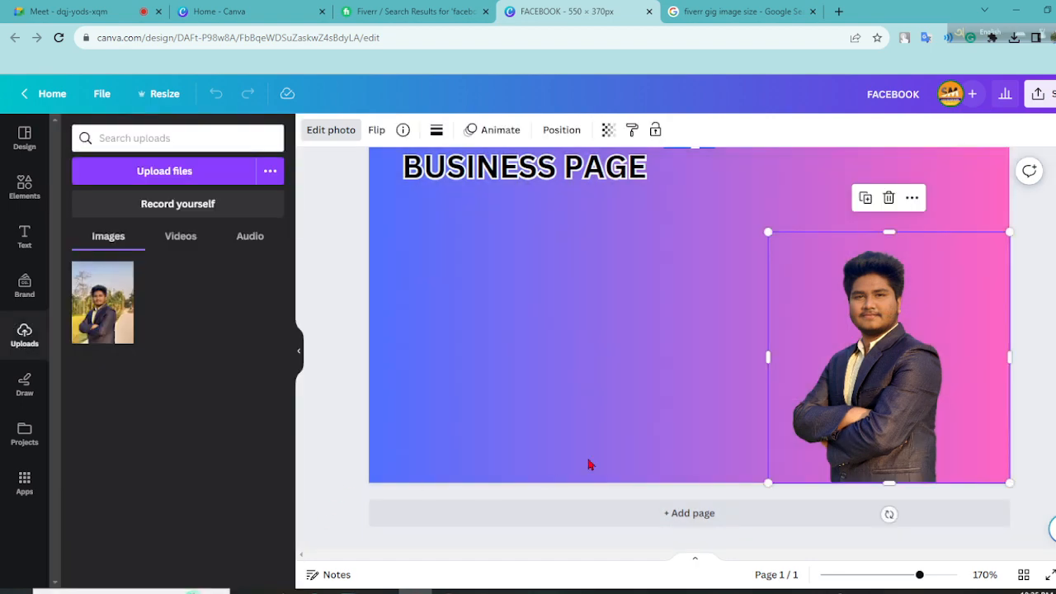
scroll(800, 422, up, 1)
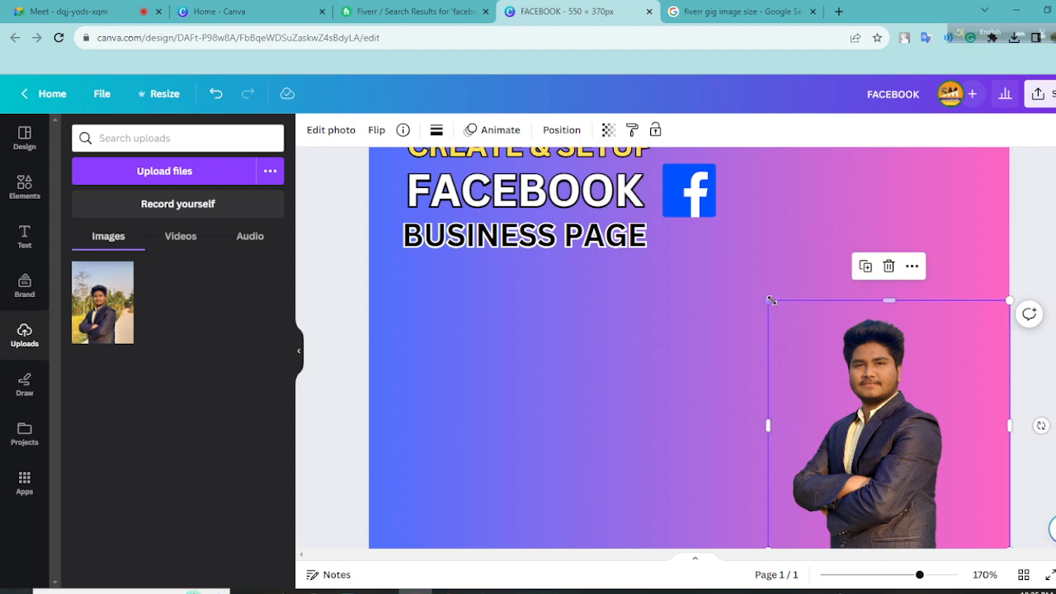
Step: Enlarge the portrait cutout from its upper-left corner and move it closer to the canvas's right edge
drag(746, 283, 723, 252)
scroll(723, 253, down, 1)
drag(829, 351, 892, 356)
scroll(484, 394, up, 2)
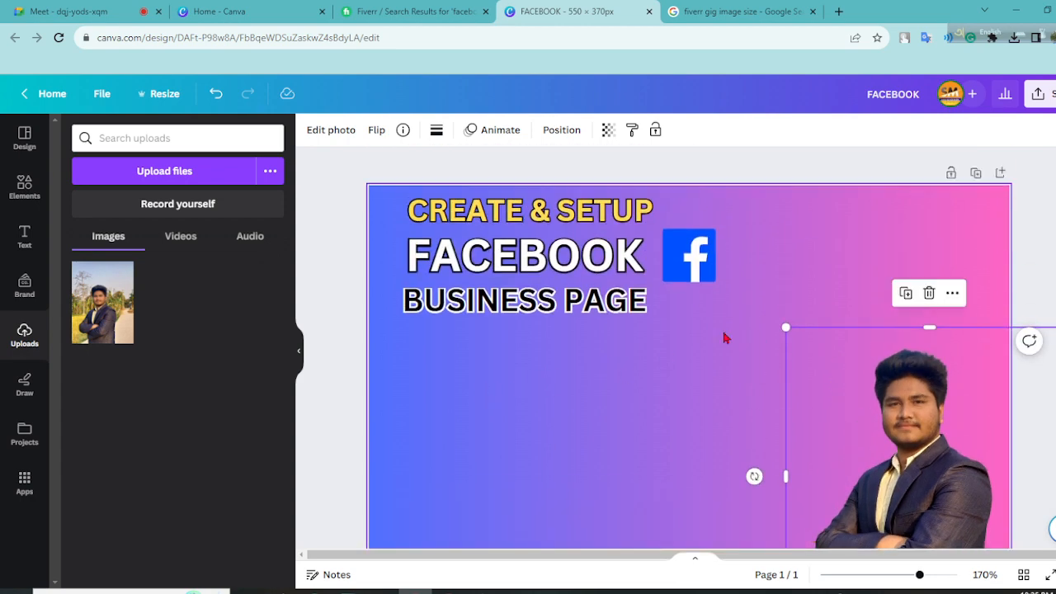
click(807, 212)
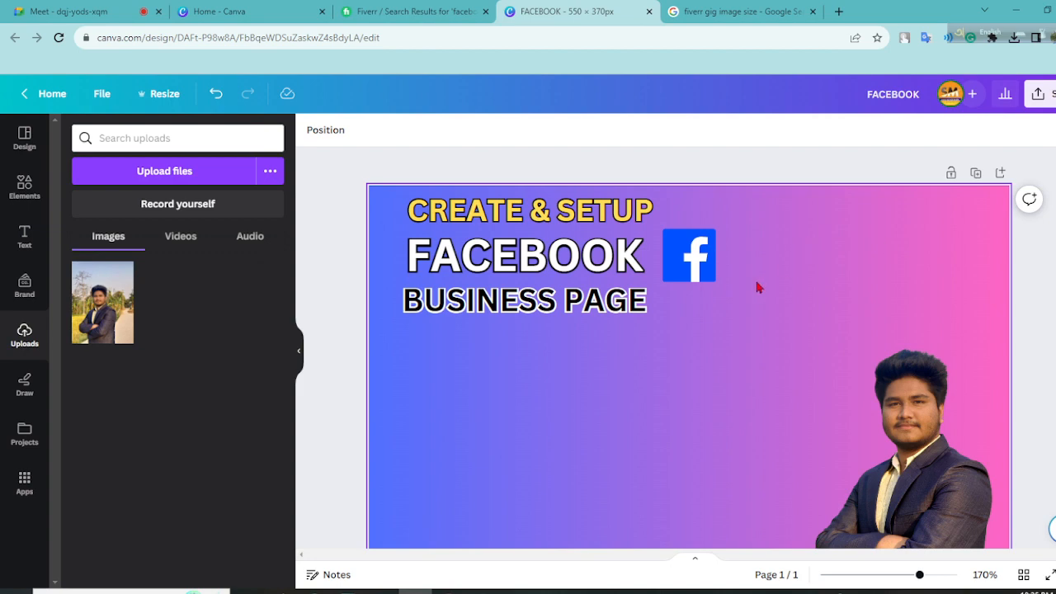
scroll(592, 332, down, 1)
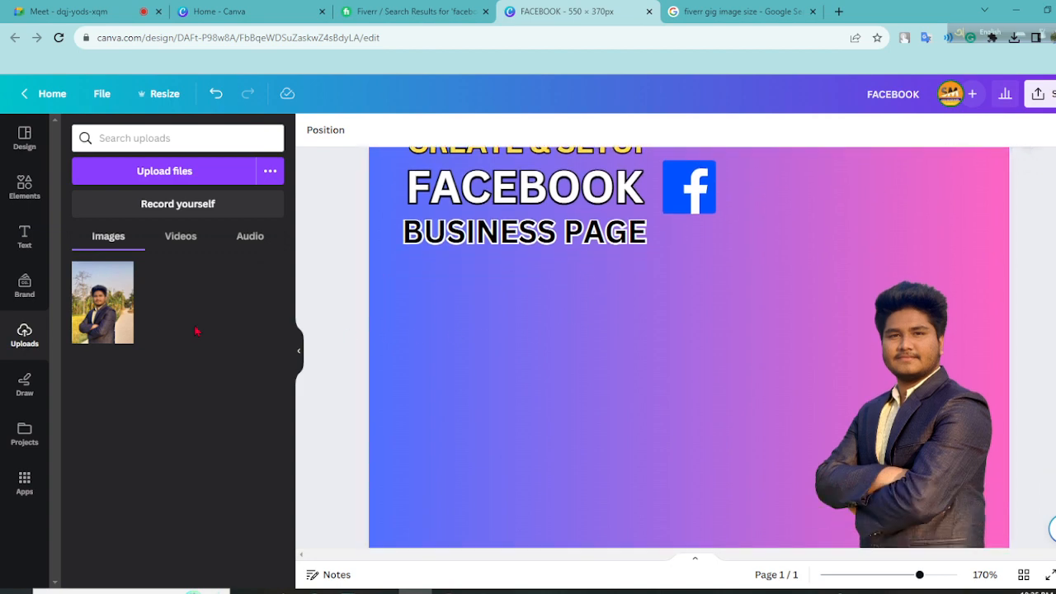
Step: Search the elements for "MARK" and place the green circular check-mark graphic below the start of the "BUSINESS PAGE" heading
click(32, 202)
click(245, 138)
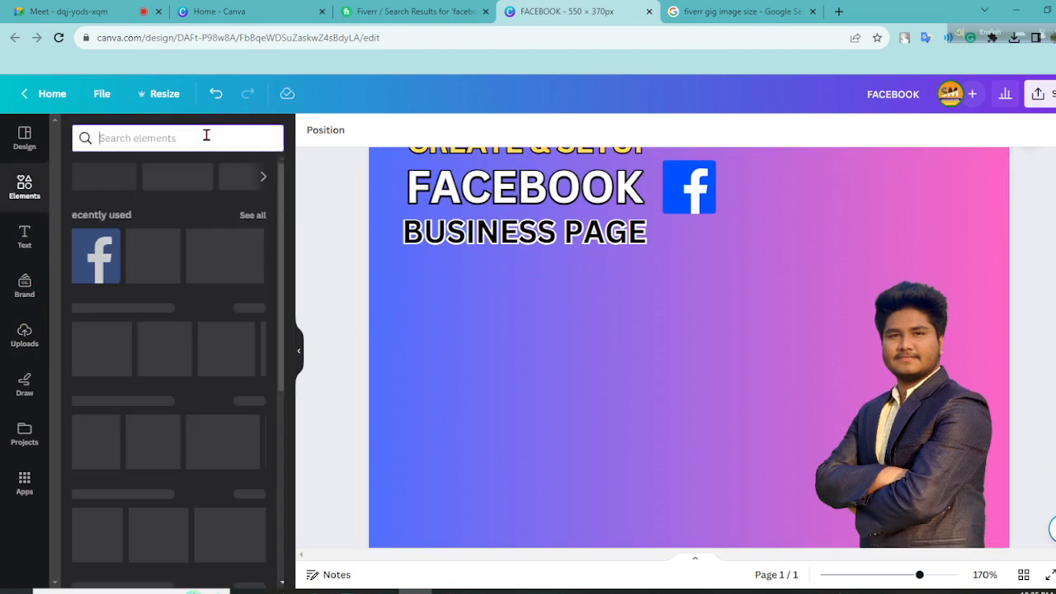
text(MARK)
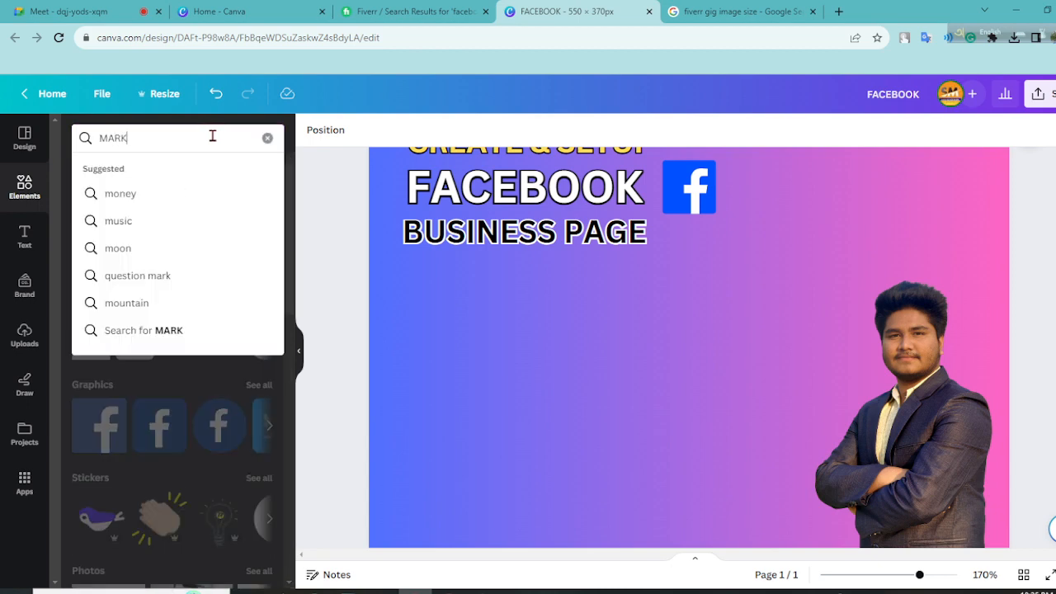
key(Return)
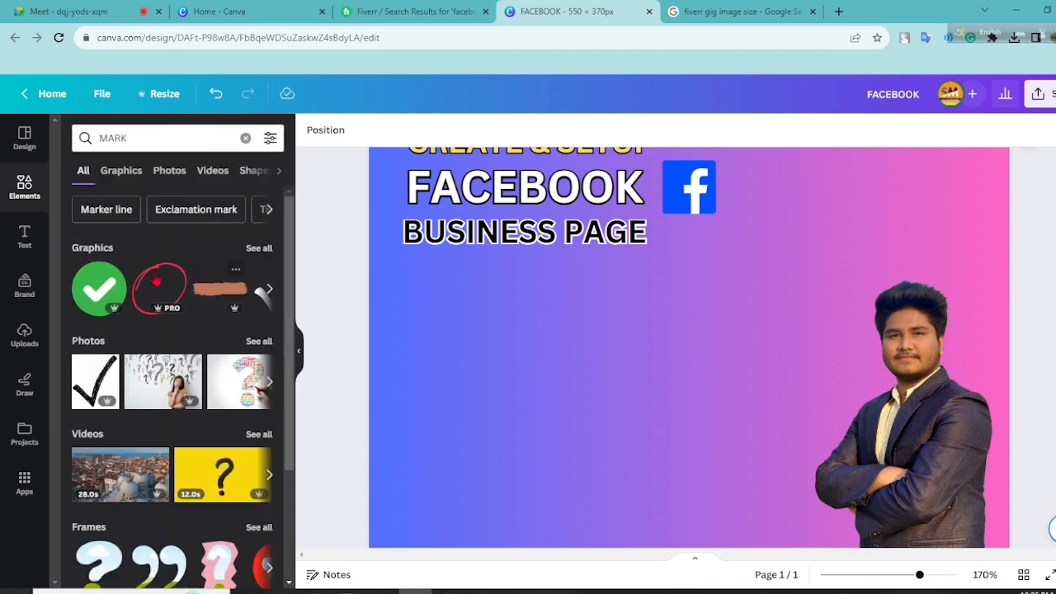
click(99, 289)
drag(622, 371, 412, 383)
drag(555, 435, 477, 136)
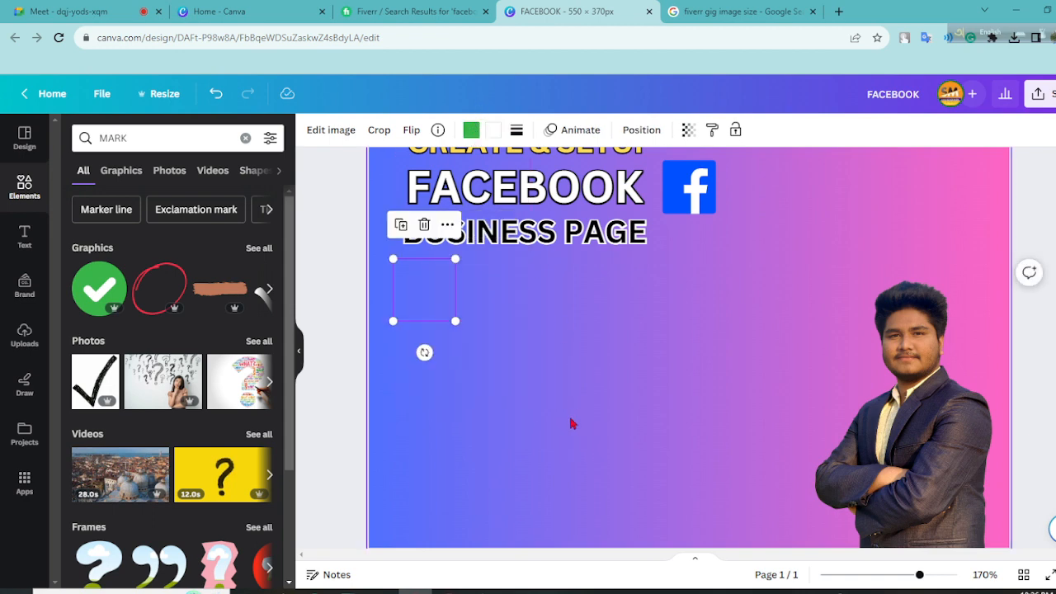
click(471, 318)
click(444, 315)
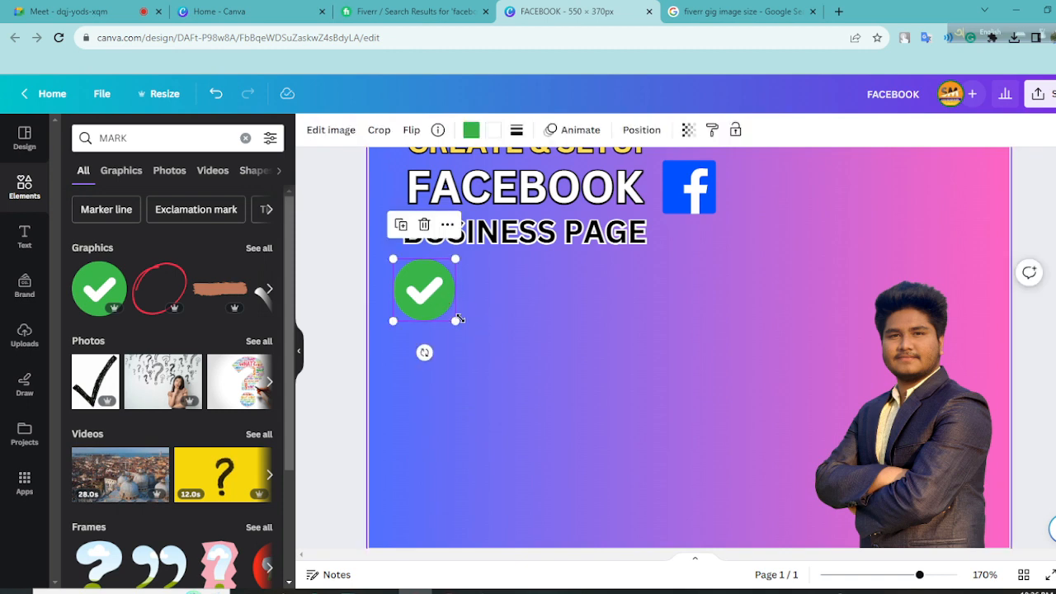
Step: Shrink the check-mark graphic to bullet size and recolor its green circle black
drag(442, 315, 423, 285)
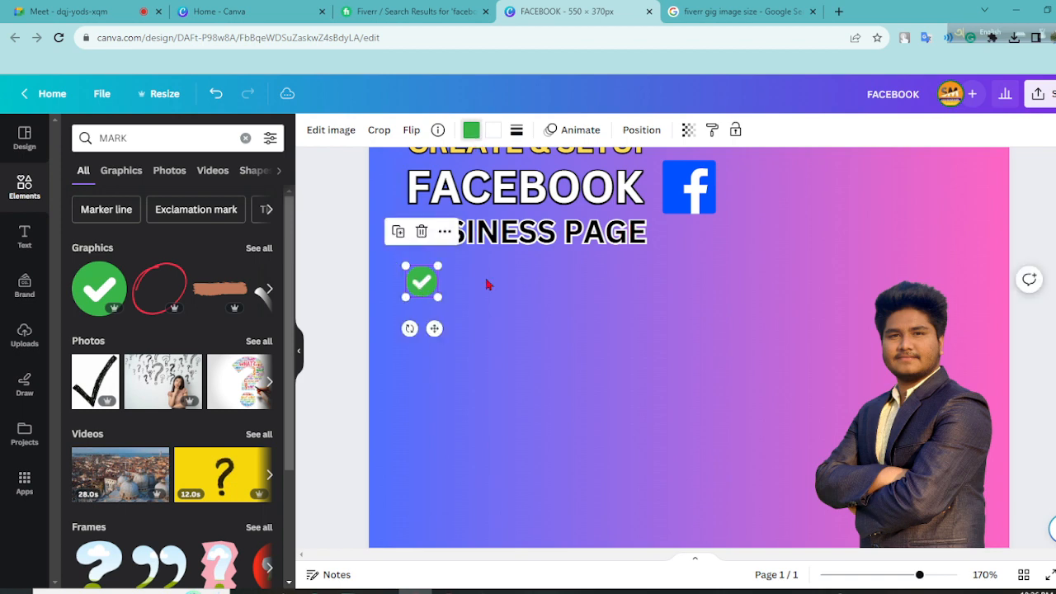
click(472, 130)
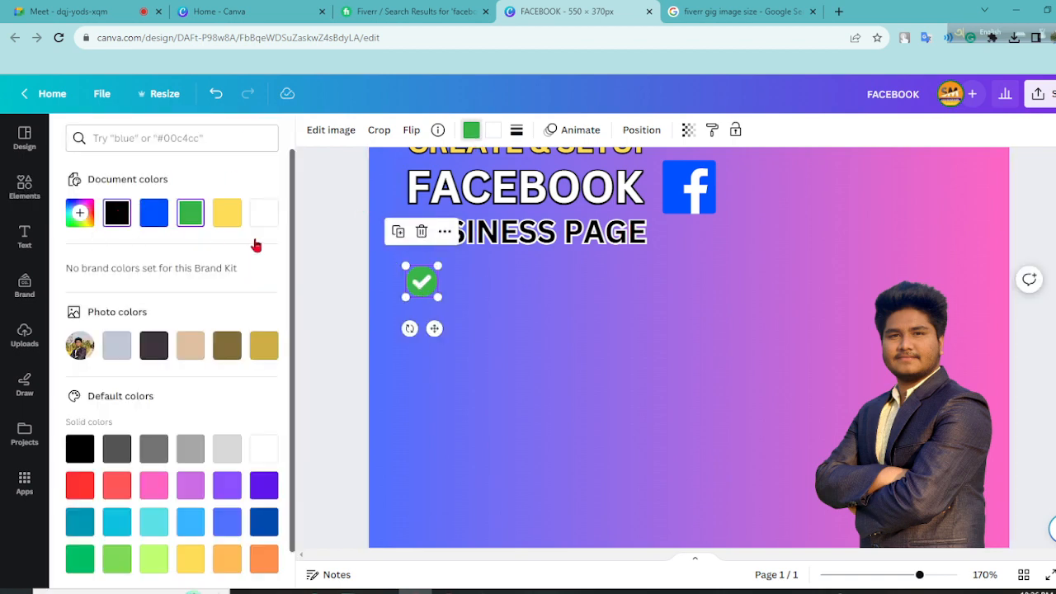
click(475, 281)
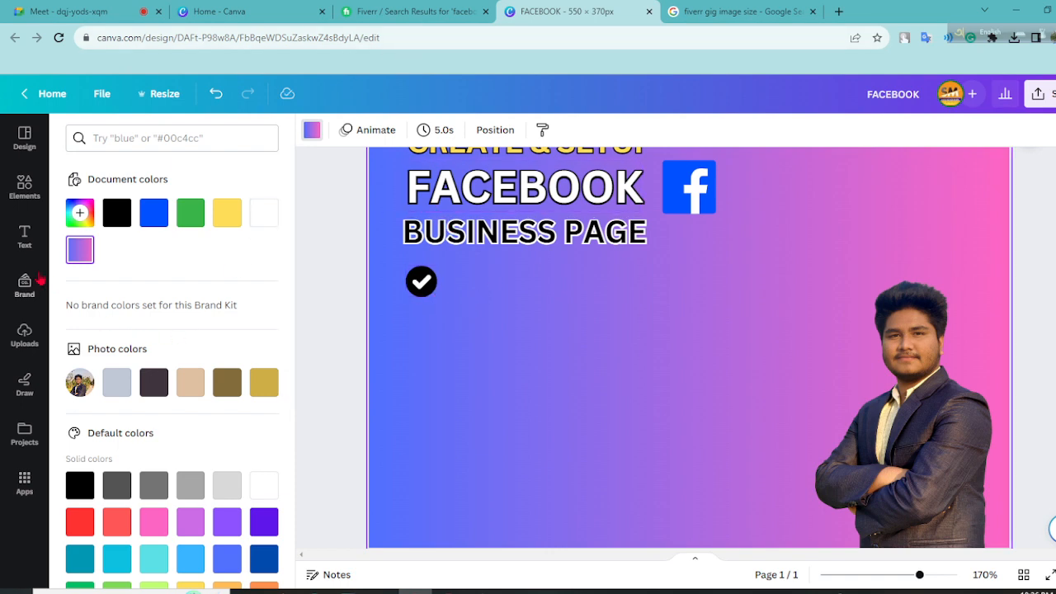
Step: Add a heading text box reading "Create & setup page"
click(25, 235)
click(200, 291)
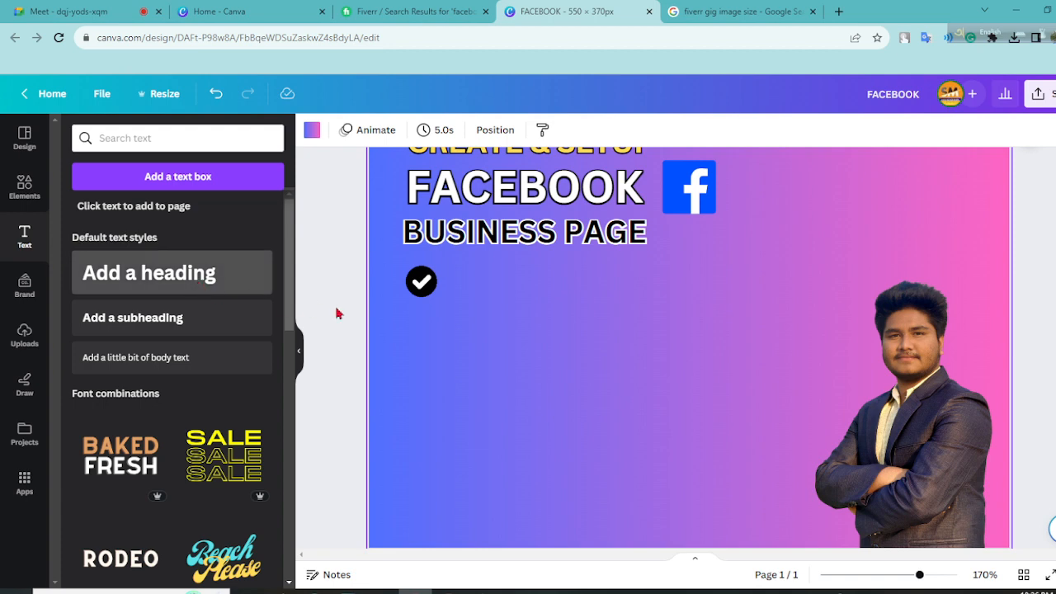
text(CREA)
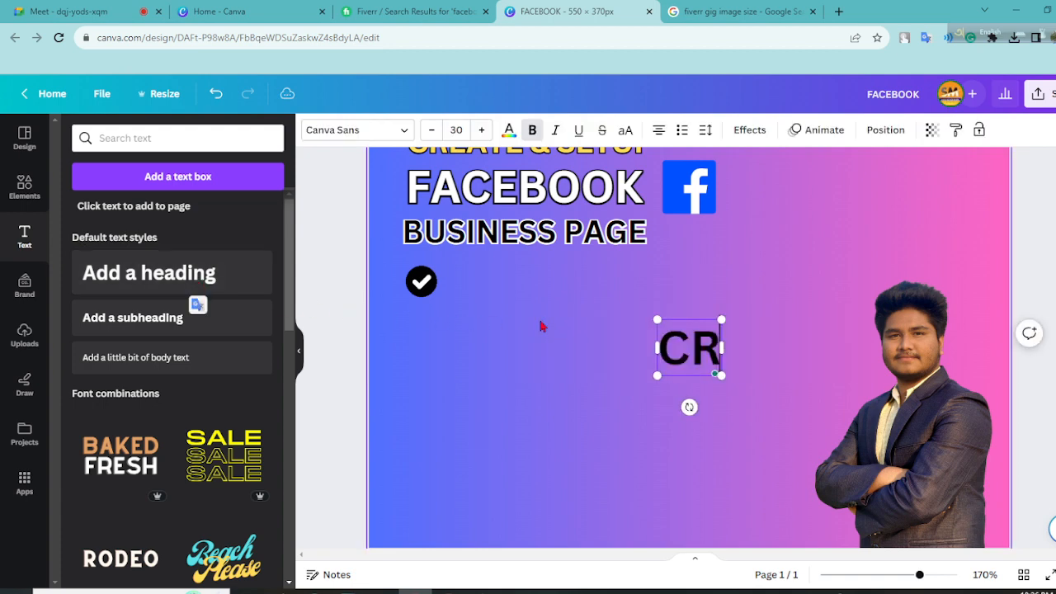
key(BackSpace)
key(BackSpace)
key(BackSpace)
key(BackSpace)
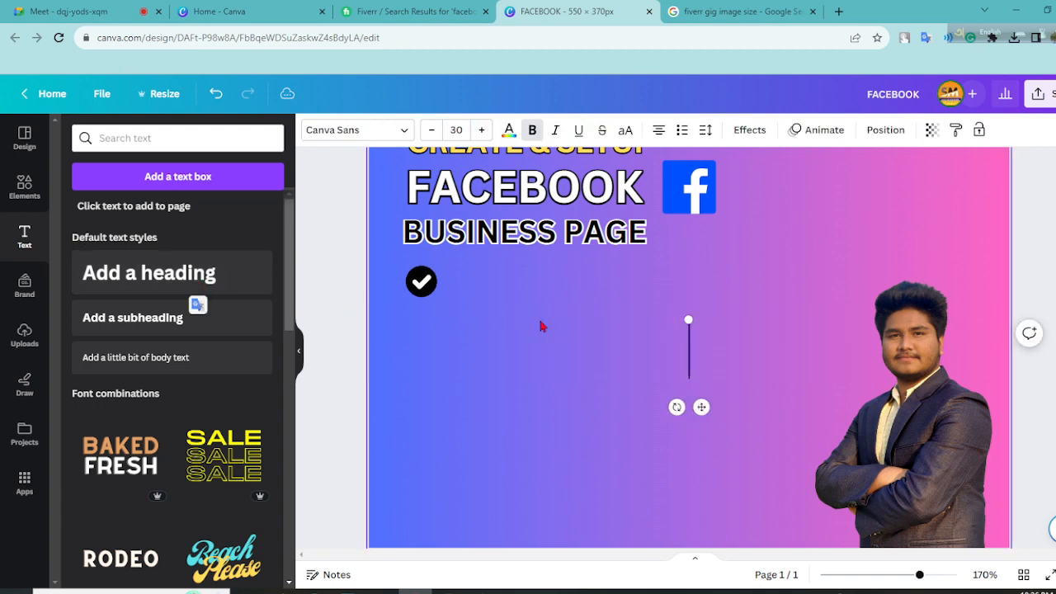
text(Create)
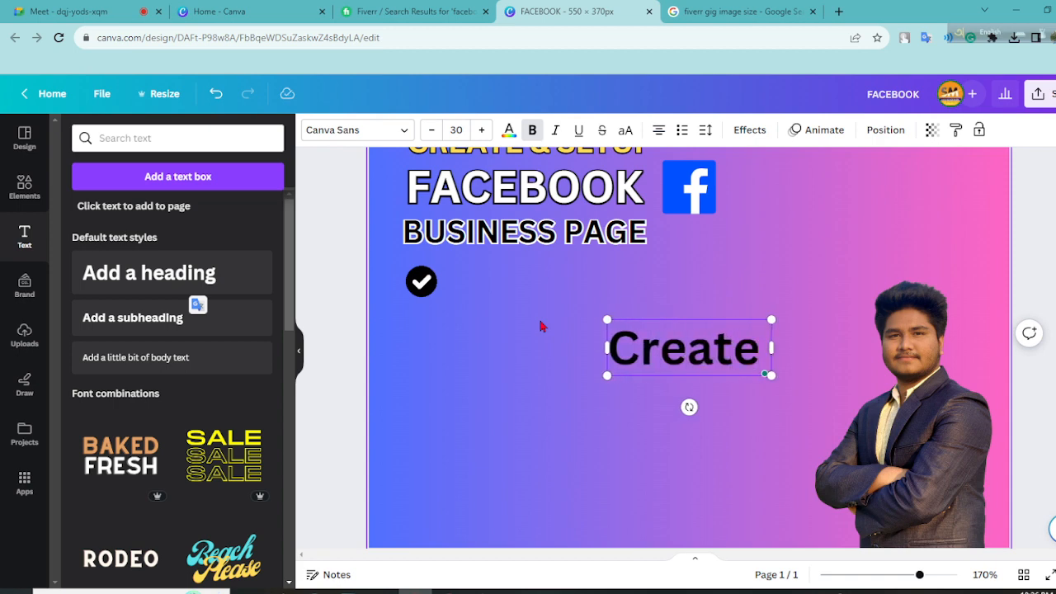
text( 7)
key(BackSpace)
text(%)
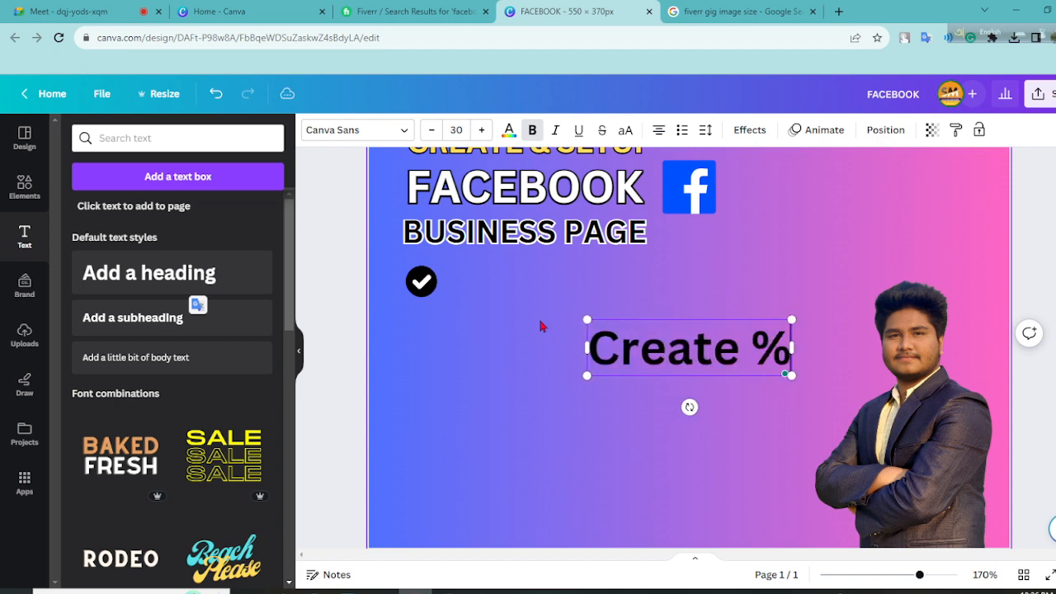
key(BackSpace)
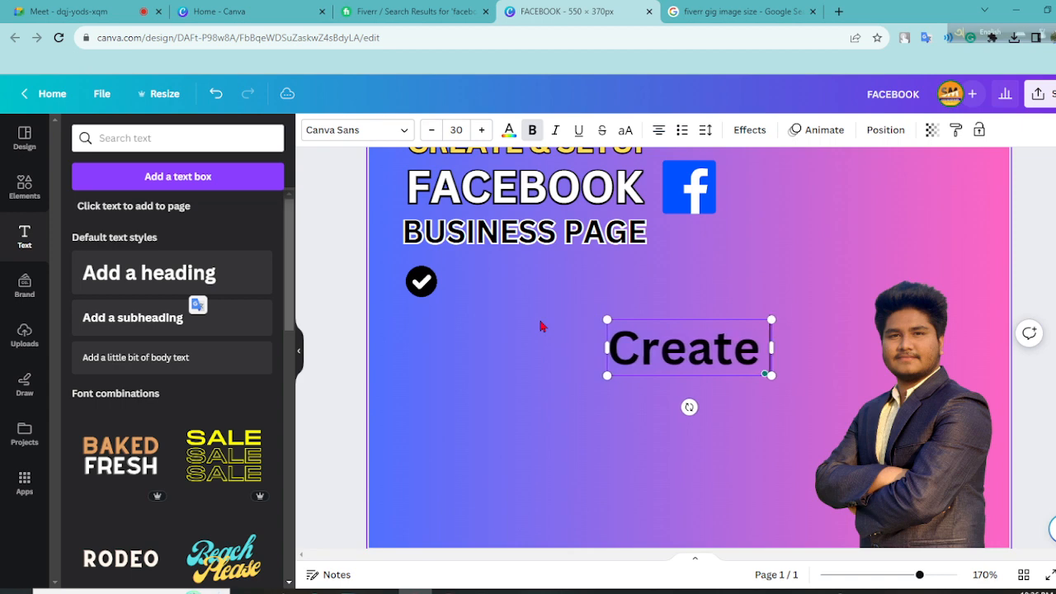
text(& sae)
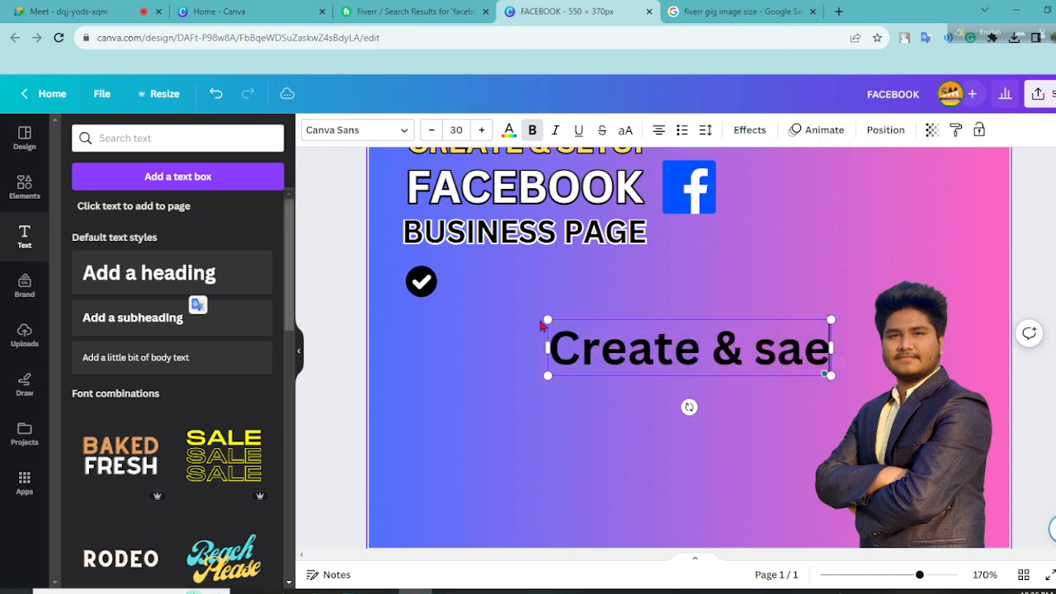
key(BackSpace)
key(BackSpace)
text(w)
key(BackSpace)
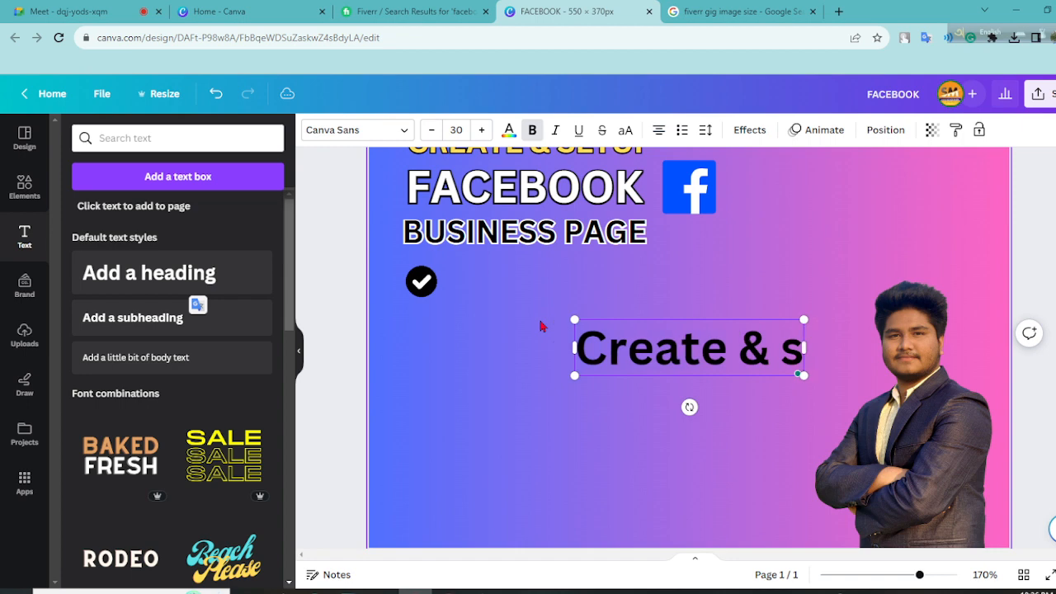
text(etup)
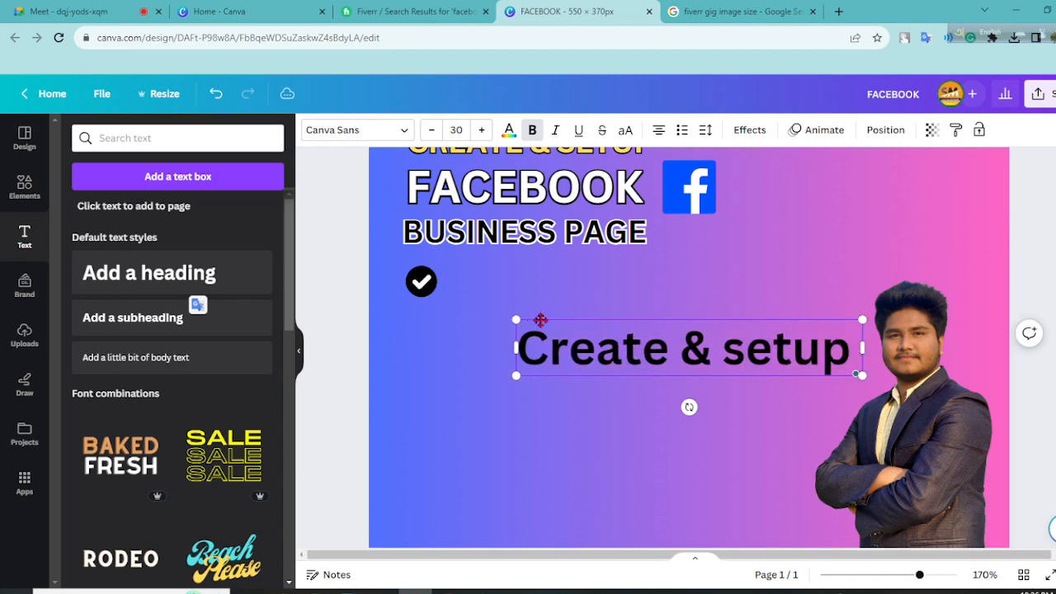
text( page)
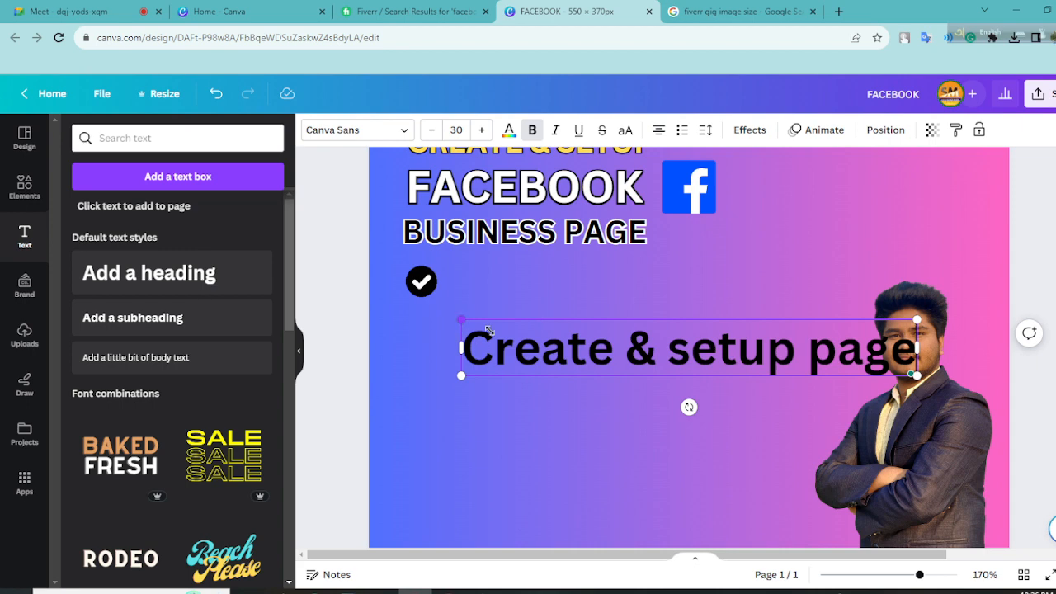
Step: Scale the "Create & setup page" text down to size 17.3 and place it directly beside the check mark
drag(461, 319, 599, 336)
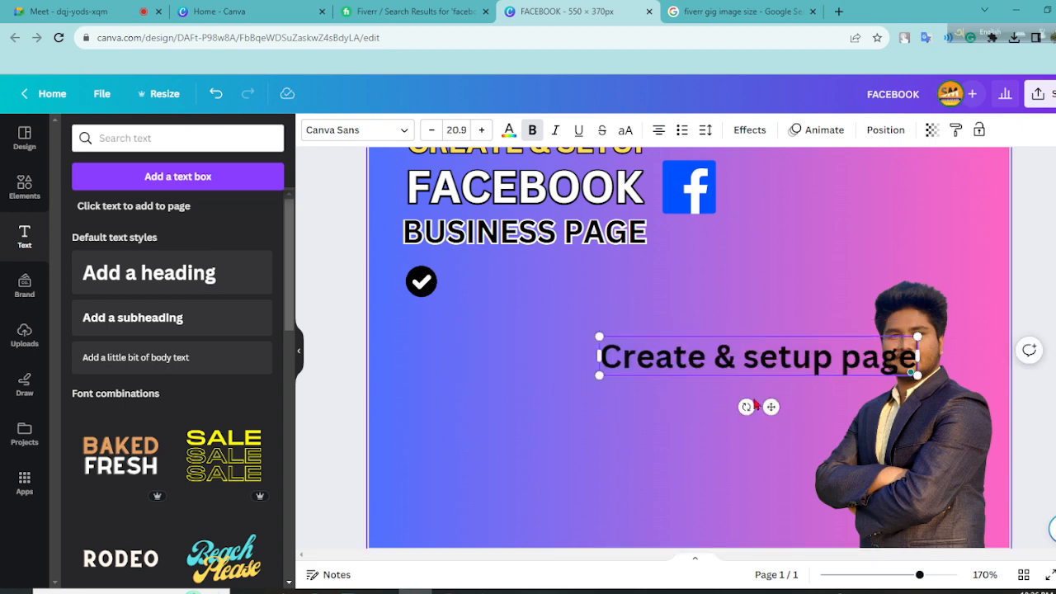
drag(771, 407, 615, 329)
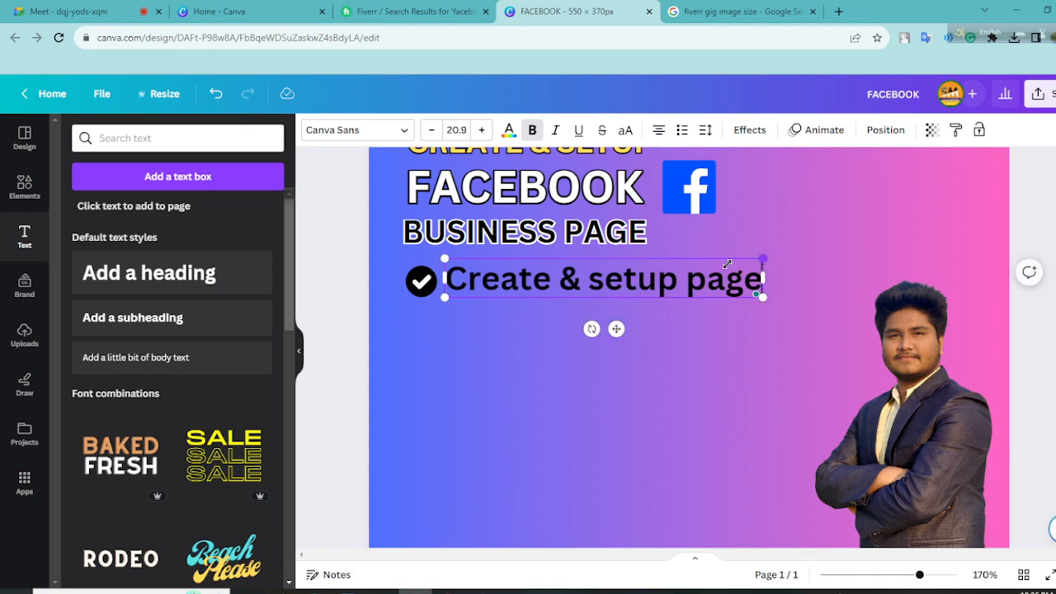
drag(727, 265, 708, 267)
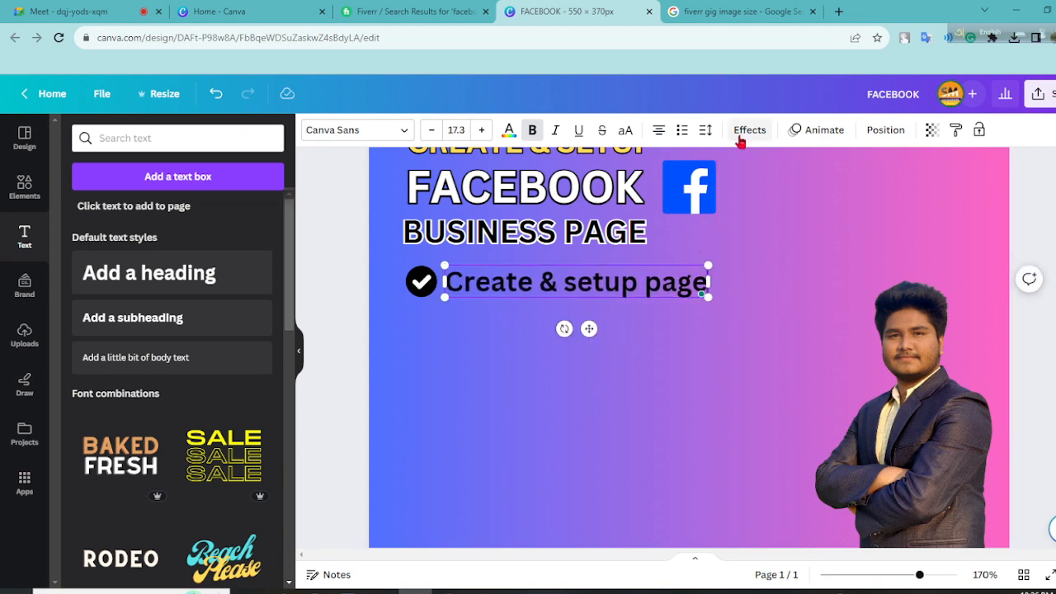
Step: Change the color of the whole "Create & setup page" text to the yellow from the document colors
click(747, 131)
scroll(151, 255, down, 2)
scroll(247, 304, up, 1)
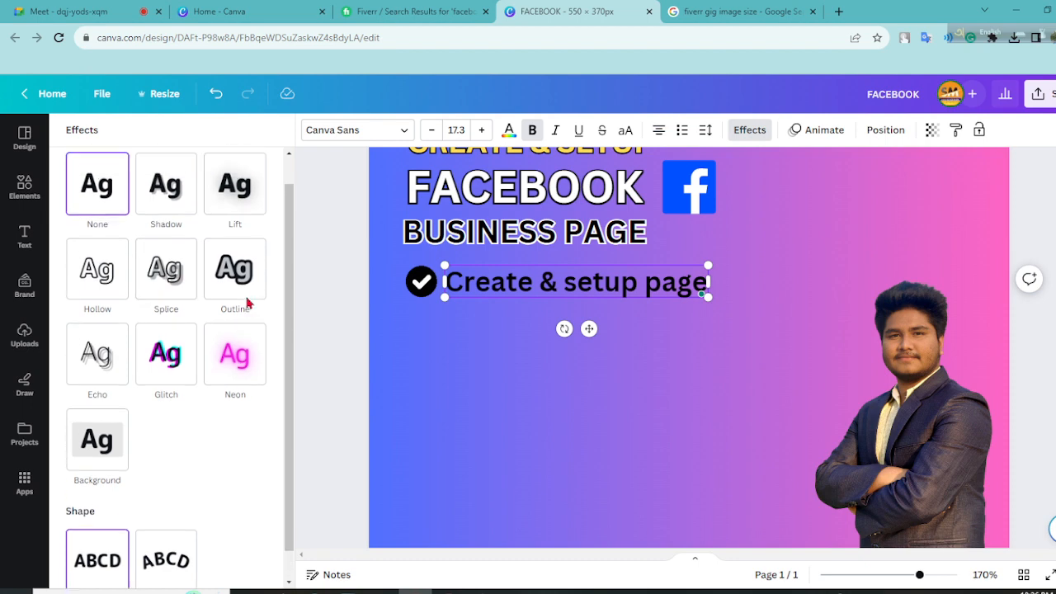
click(509, 129)
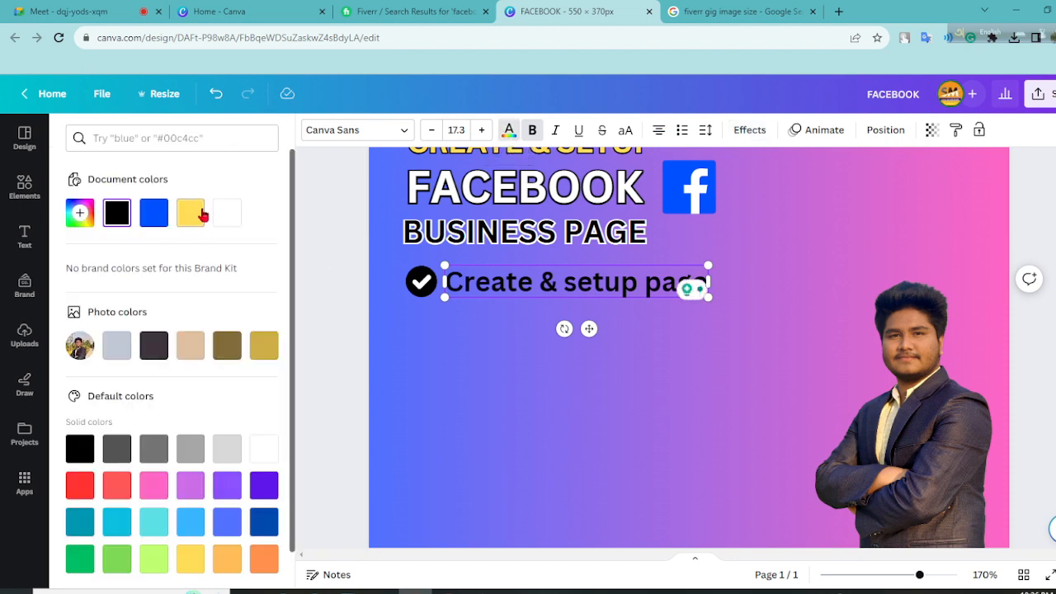
click(203, 215)
double_click(488, 272)
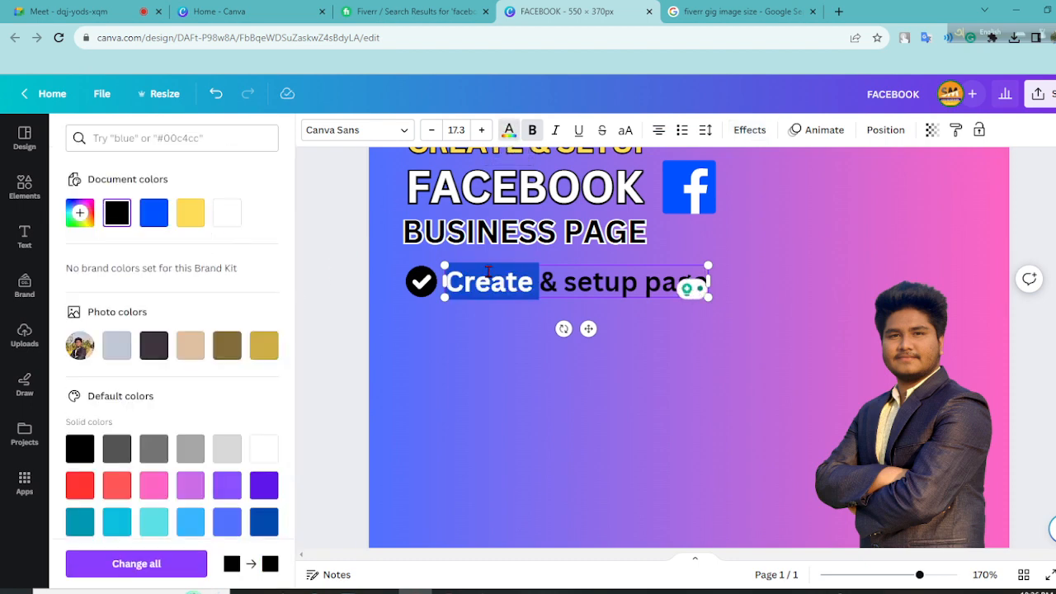
triple_click(489, 272)
click(190, 212)
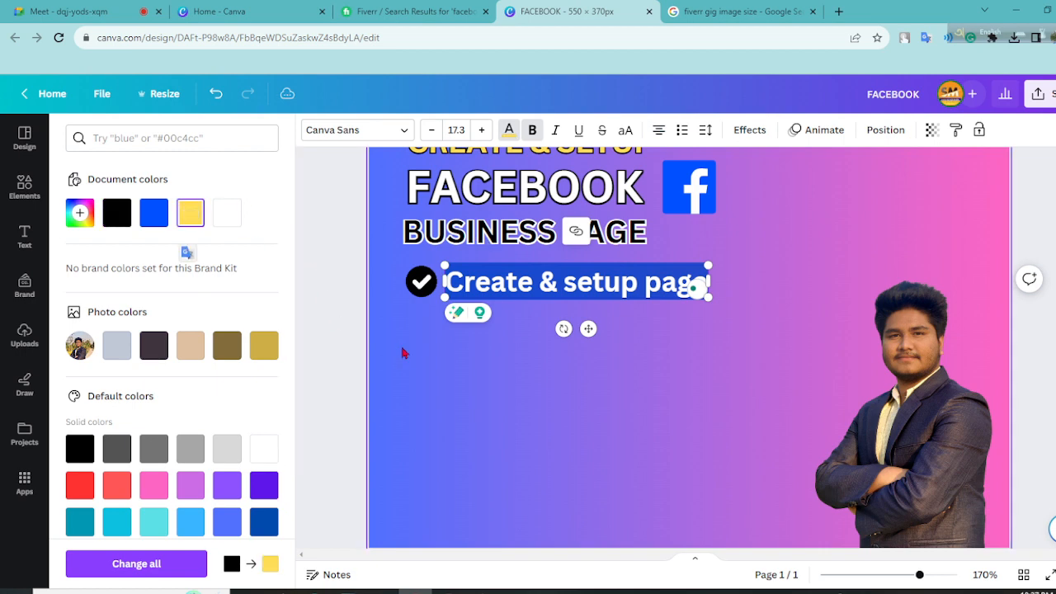
key(Escape)
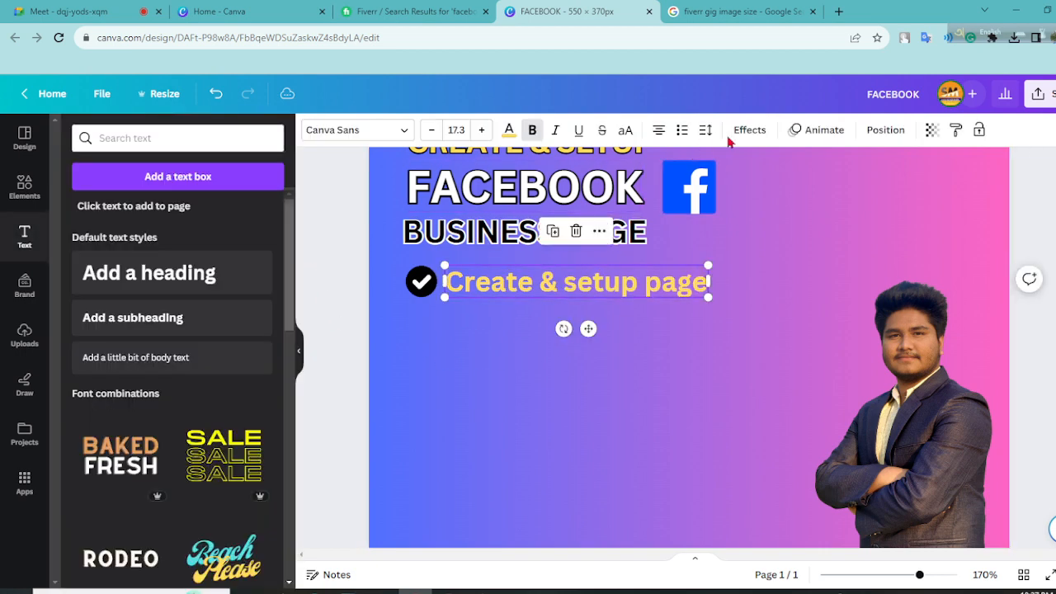
Step: Apply the Outline effect to the "Create & setup page" text with a black outline color
click(747, 130)
scroll(165, 355, down, 1)
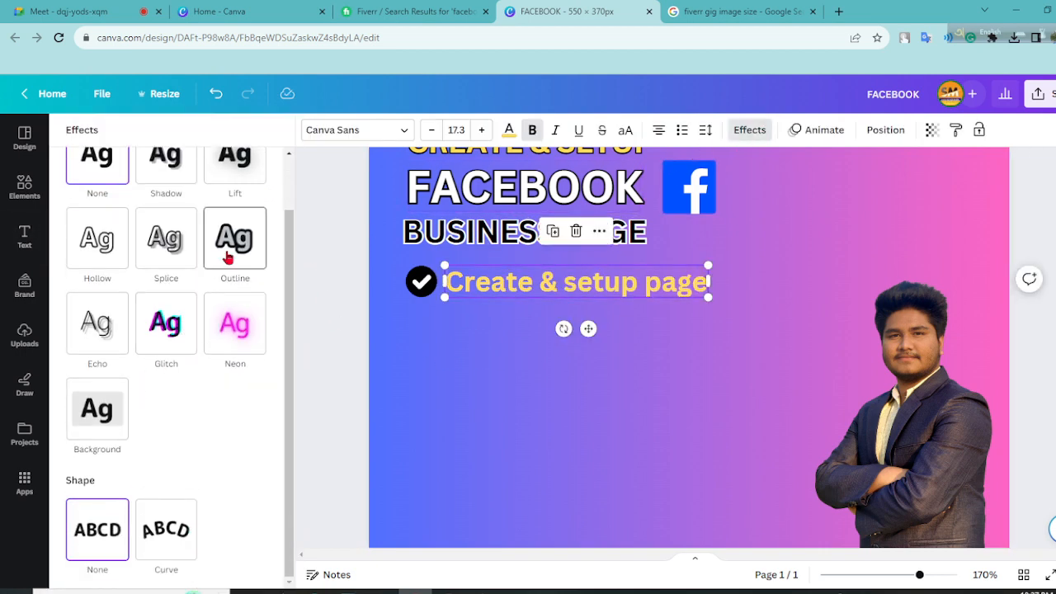
click(206, 245)
click(252, 346)
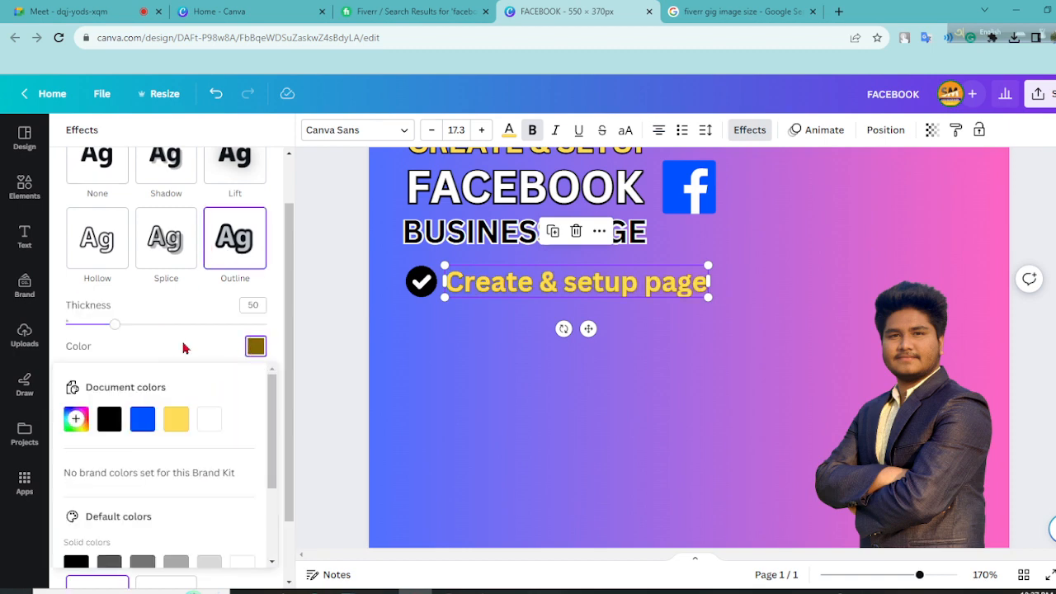
click(205, 423)
scroll(91, 462, down, 3)
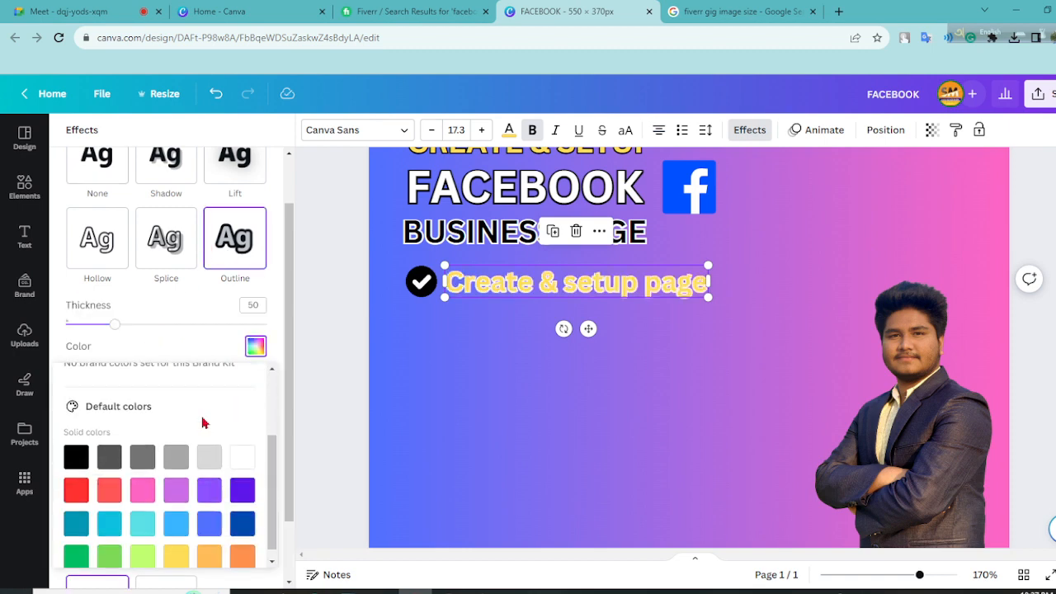
click(76, 445)
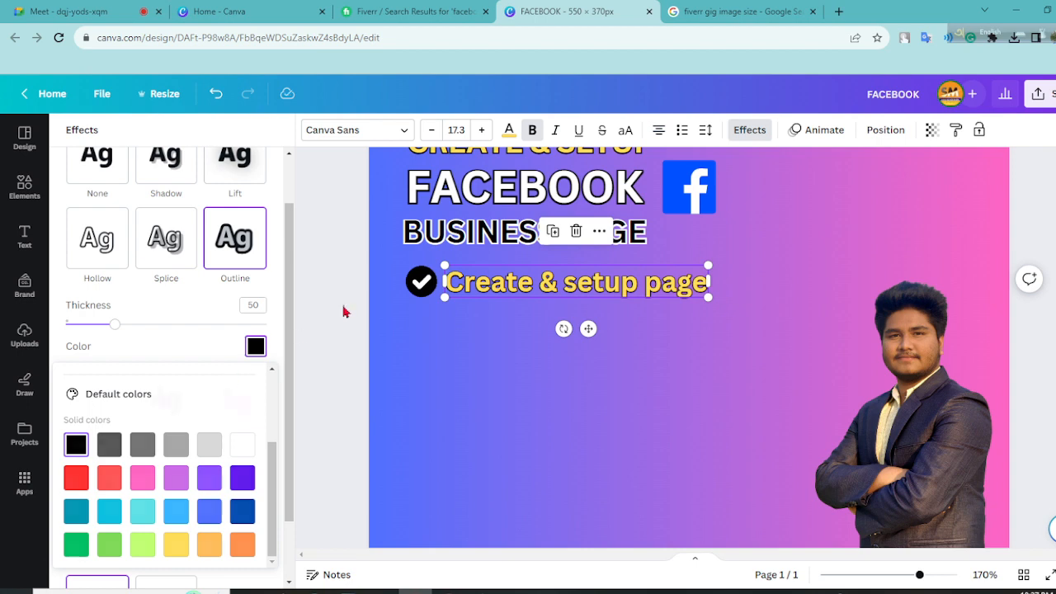
click(345, 312)
click(519, 349)
click(421, 278)
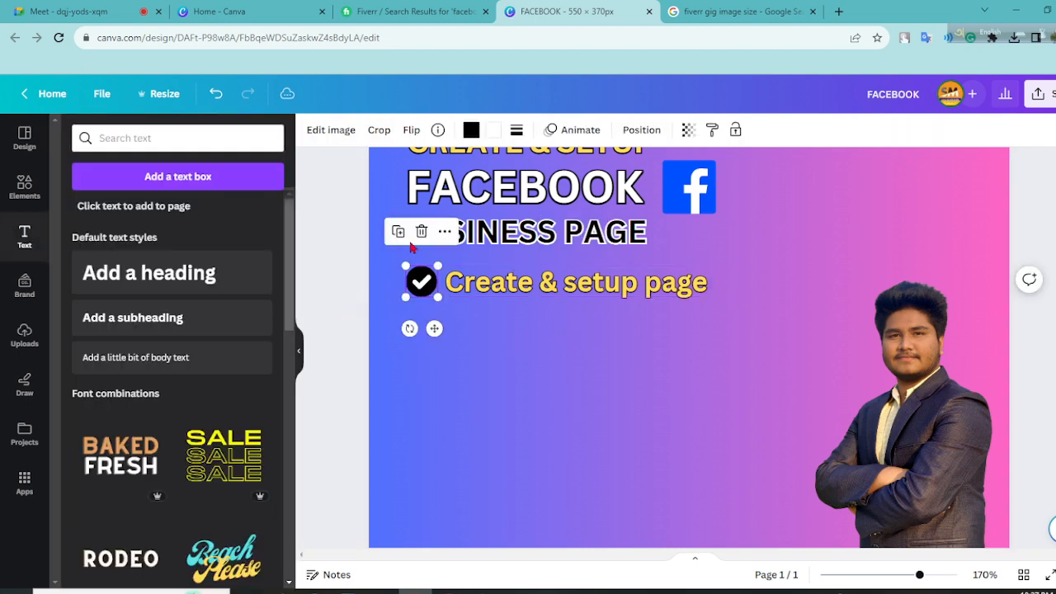
click(505, 347)
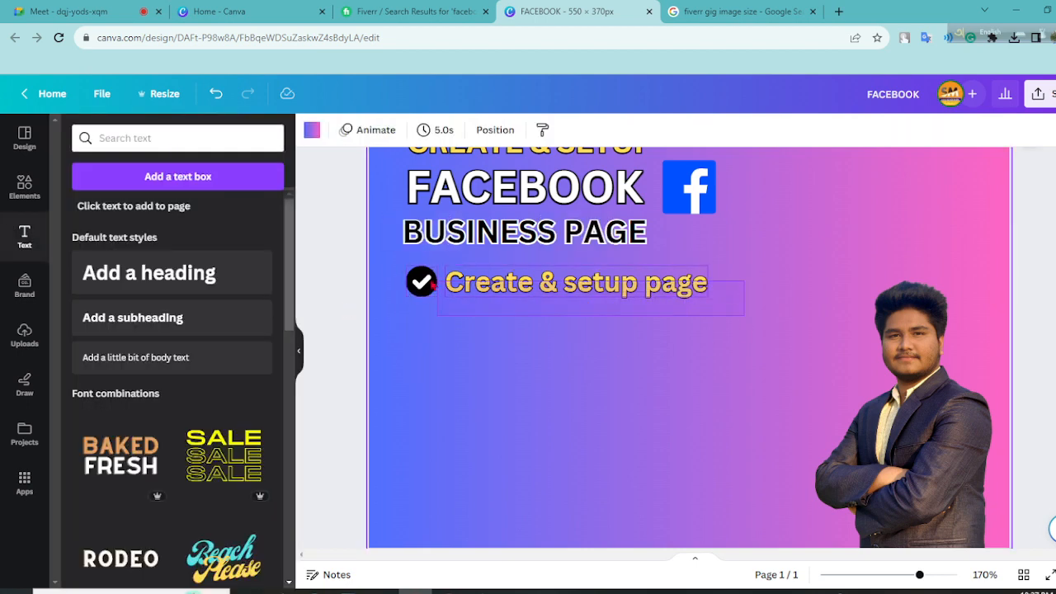
Step: Duplicate the check mark and "Create & setup page" text together to make five evenly spaced rows, removing the surplus sixth row
drag(433, 284, 429, 283)
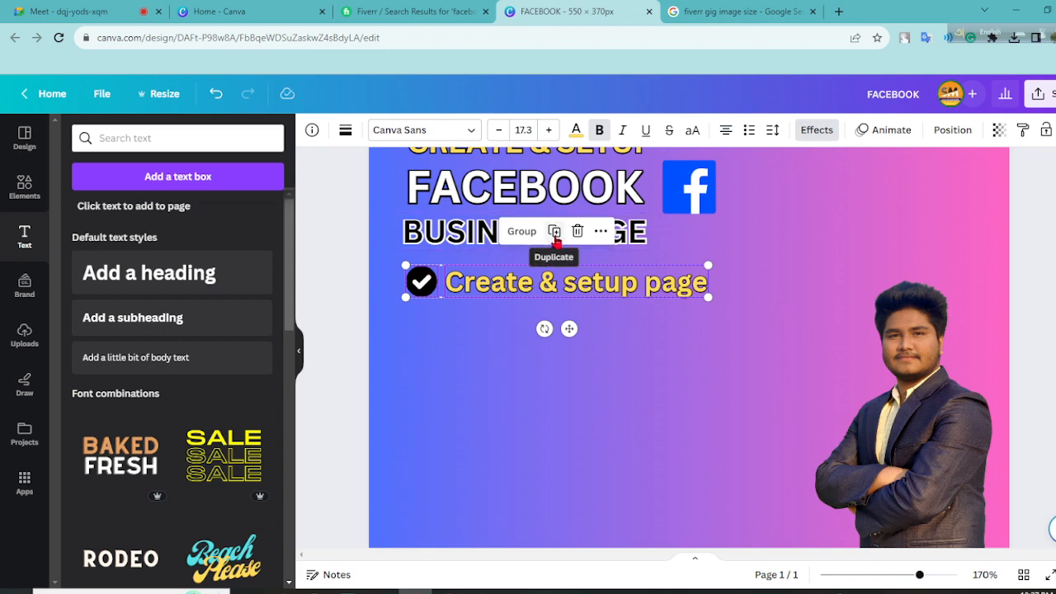
click(555, 234)
drag(566, 301, 545, 318)
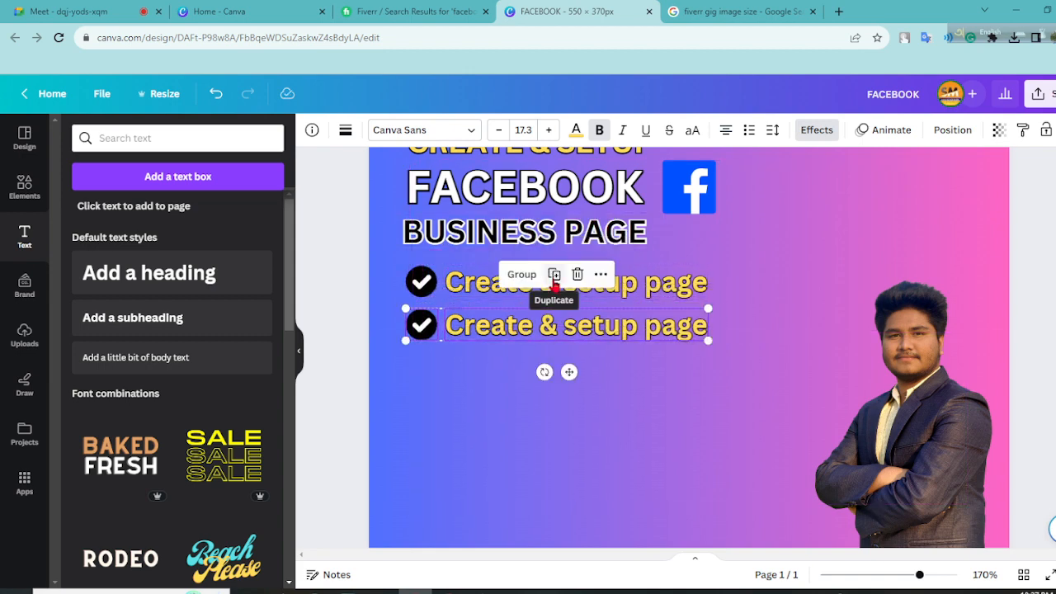
click(554, 274)
scroll(545, 452, down, 2)
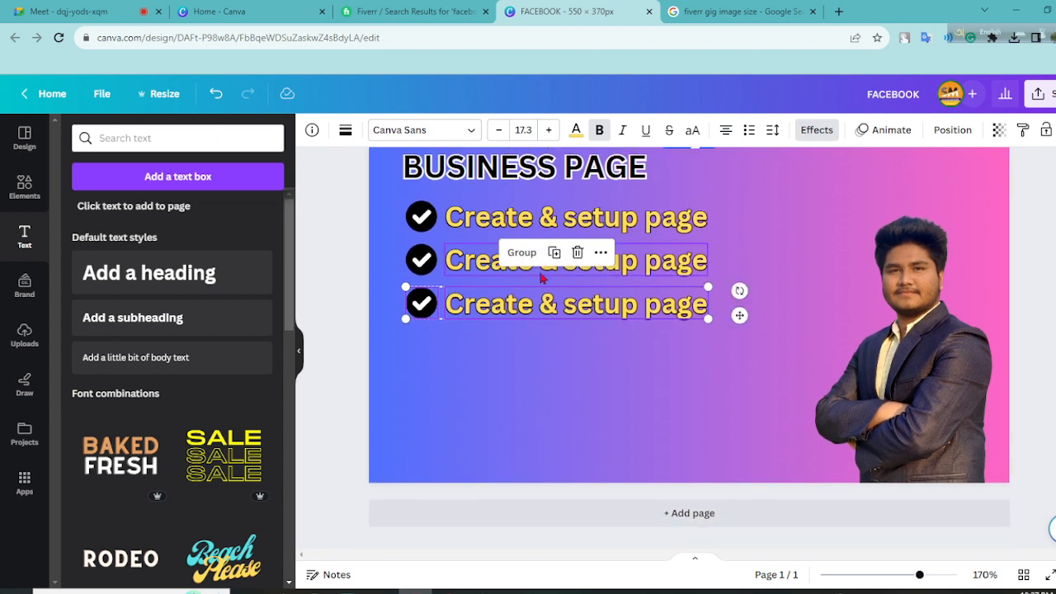
click(554, 253)
click(554, 296)
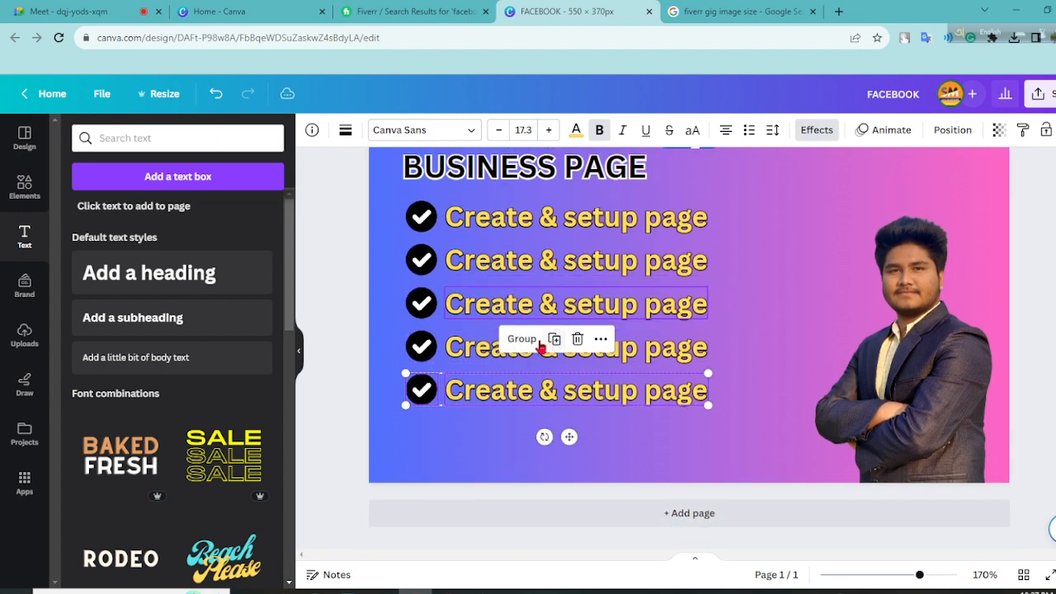
click(554, 339)
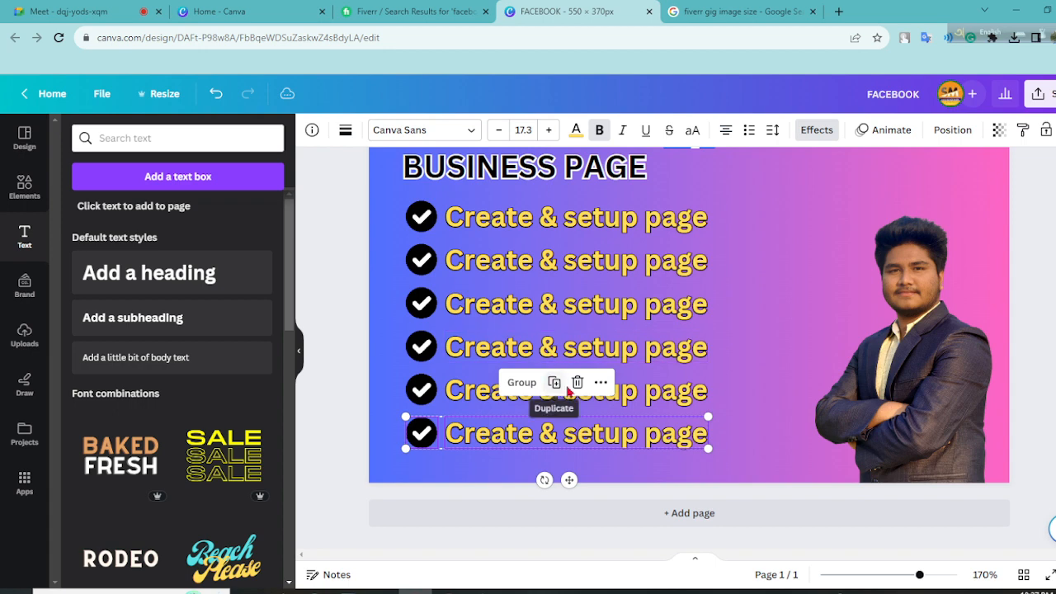
click(576, 380)
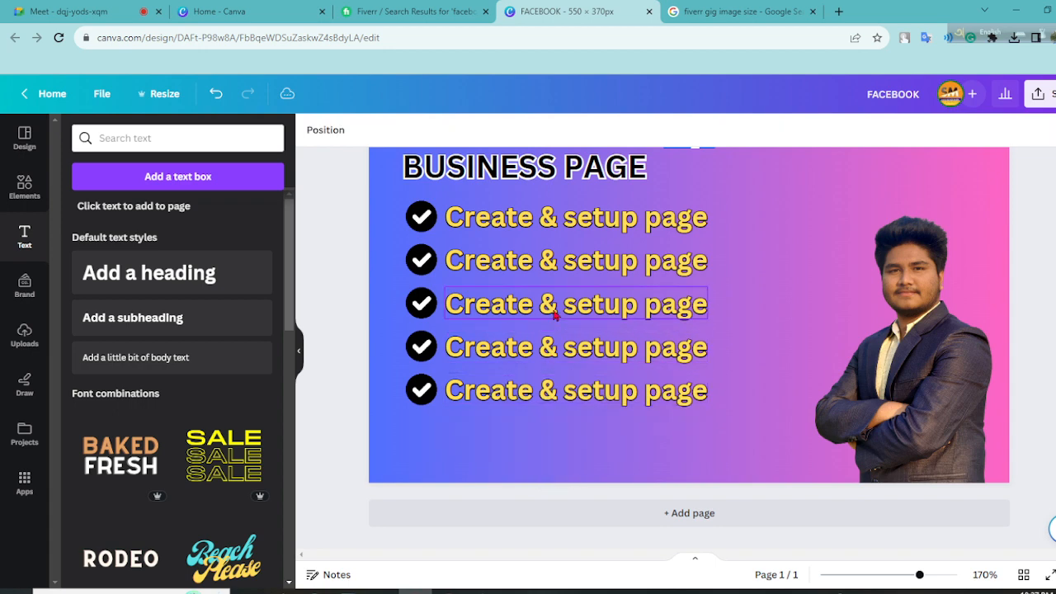
Step: Replace the second service line's text with "Logo & Cover photo design" and align it beside its check mark
double_click(551, 269)
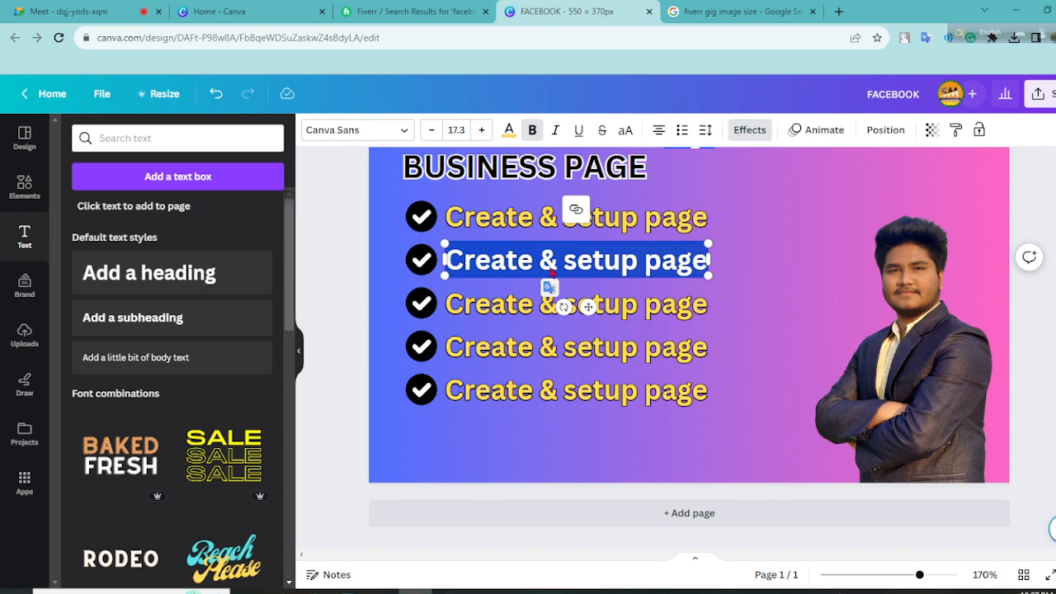
text(Logo)
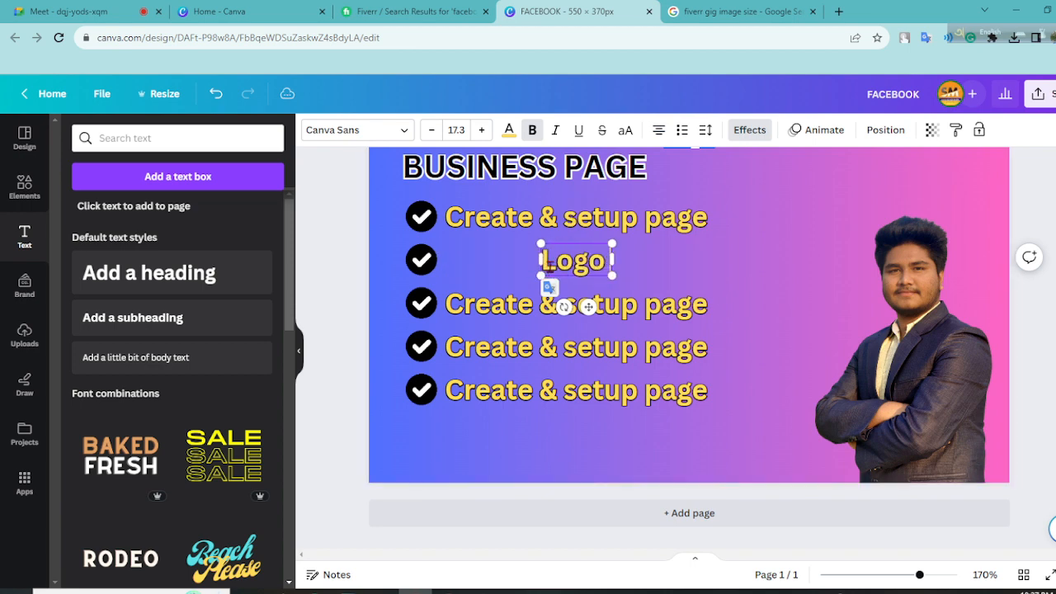
text( &)
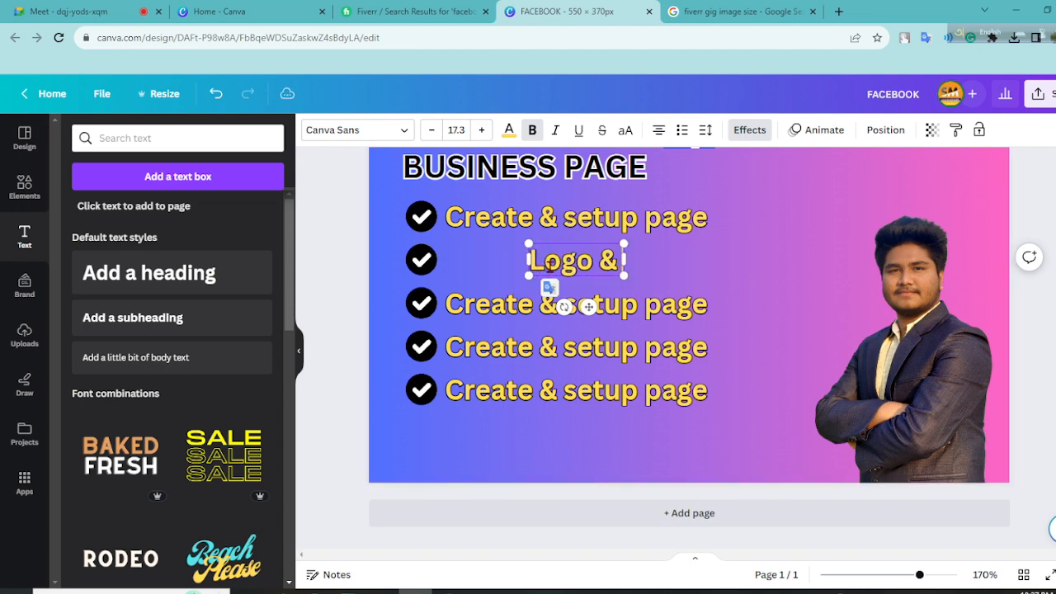
text( Cover)
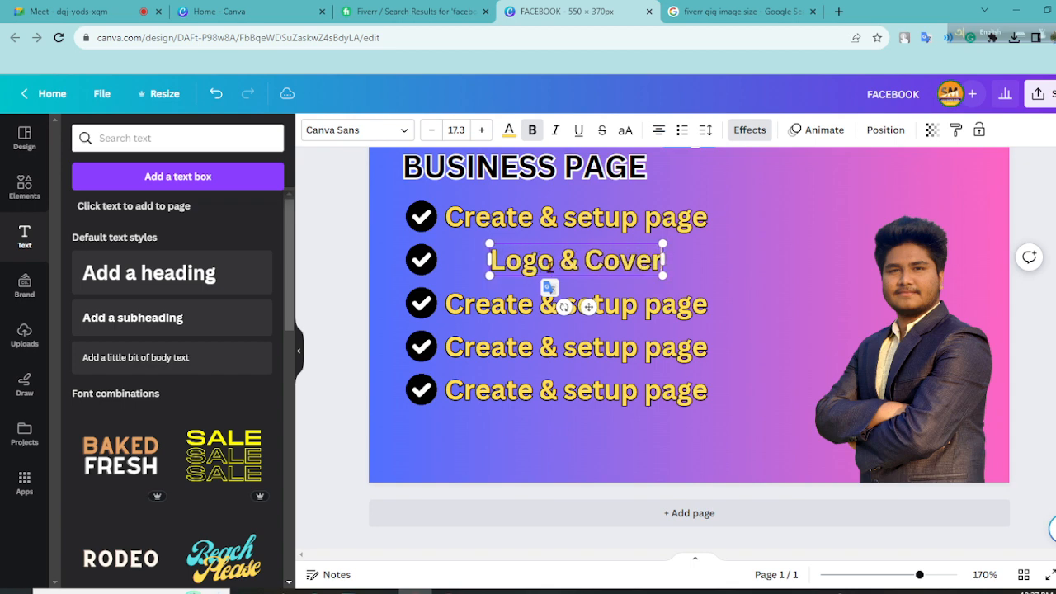
text( pho)
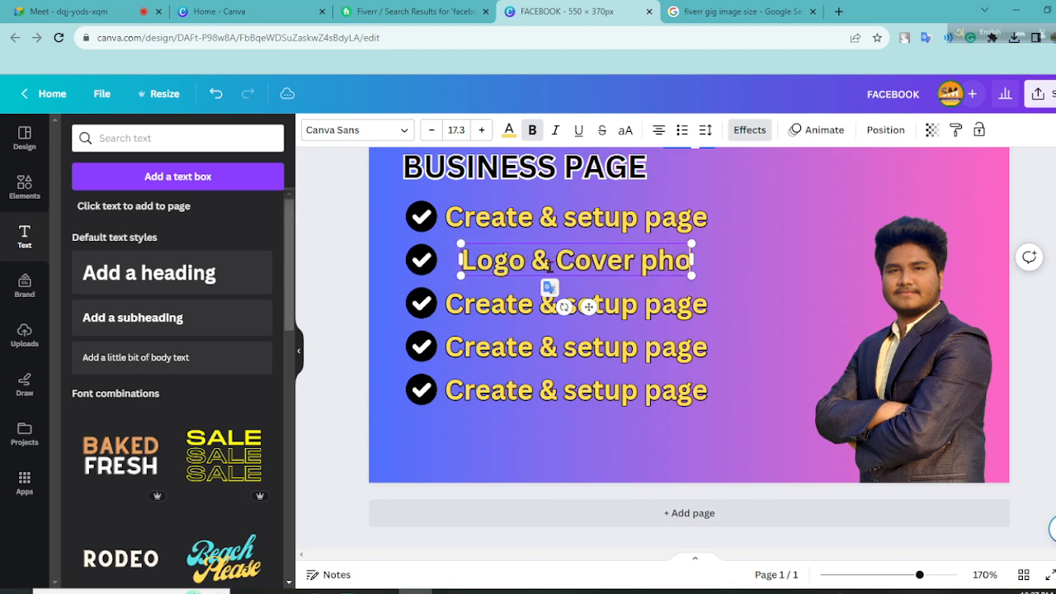
text(to design)
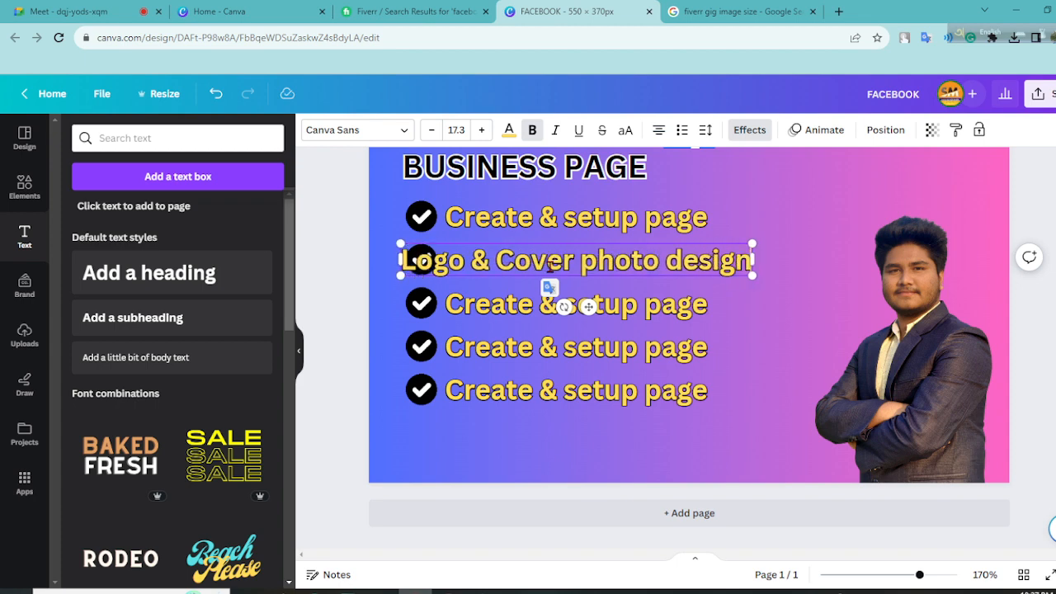
click(776, 298)
click(683, 266)
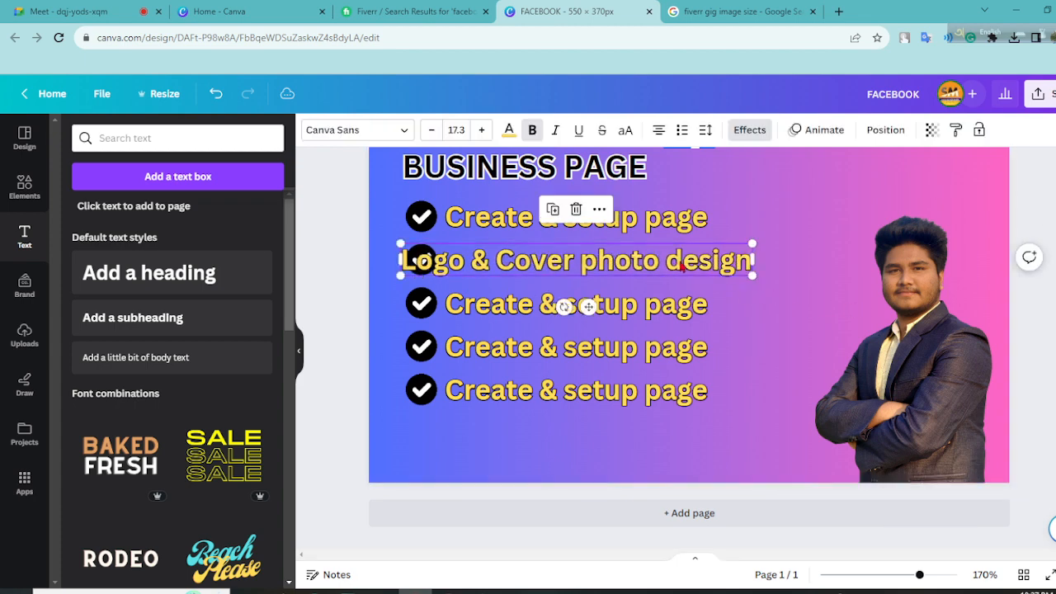
drag(682, 266, 719, 259)
Step: Replace the third service line's text with "Setup all information", correctly spelled, and align it beside its check mark
click(684, 316)
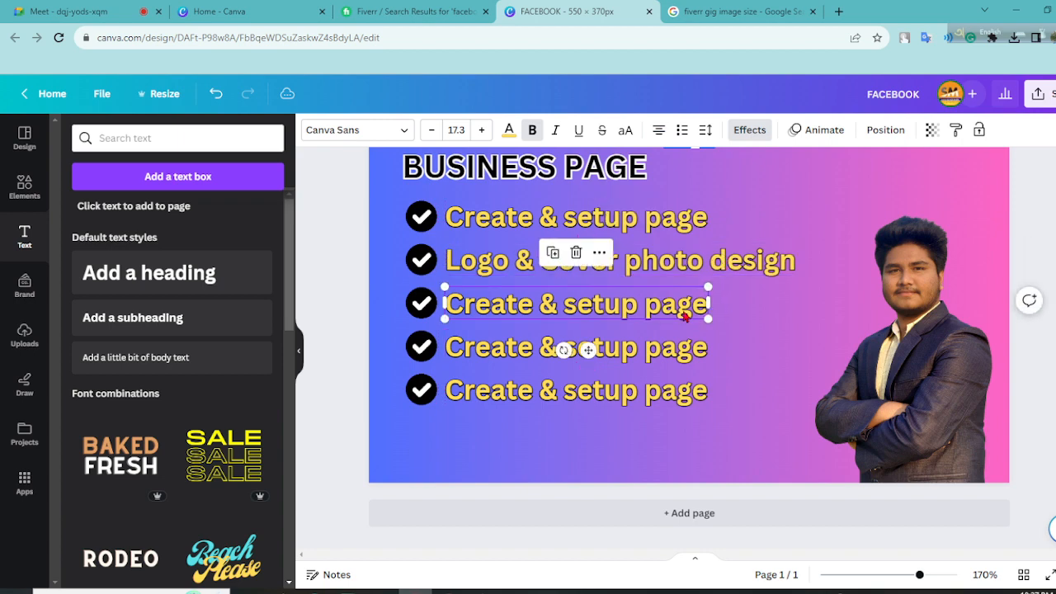
double_click(683, 309)
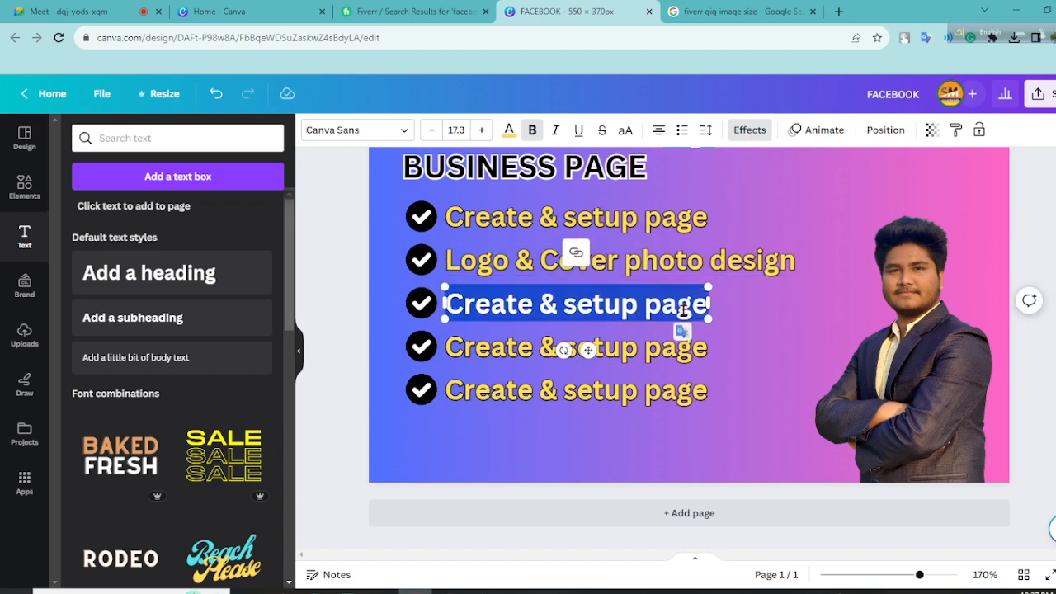
text(Setu)
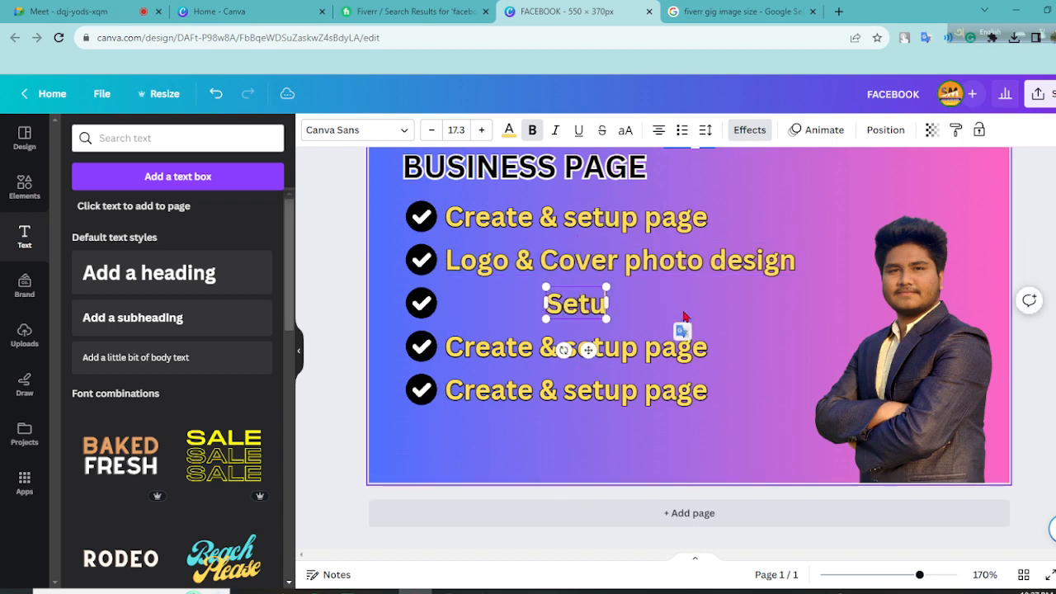
text(p all)
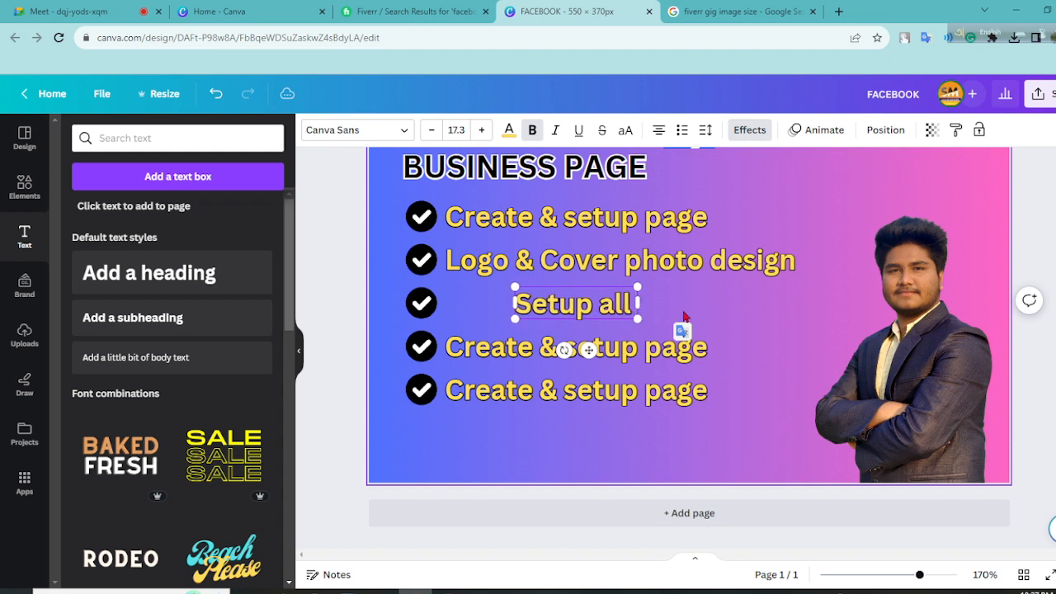
text( imfor)
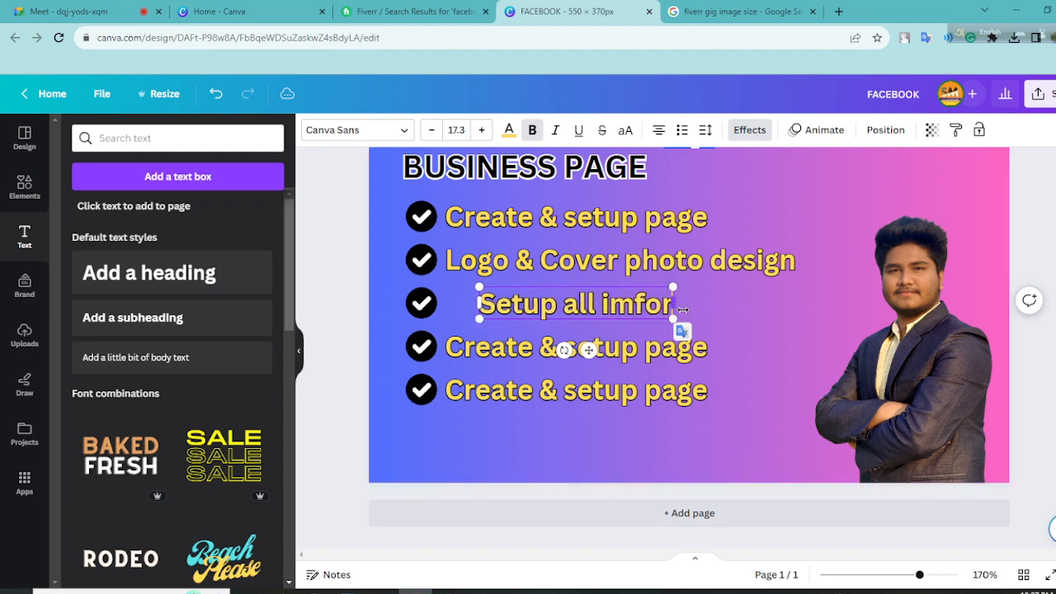
text(mat)
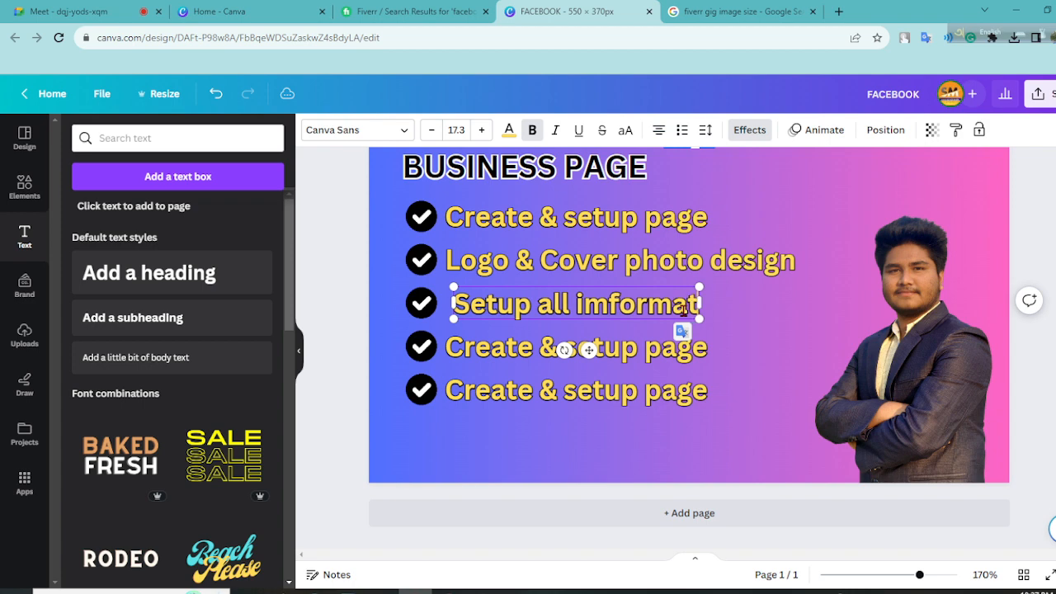
text(ion)
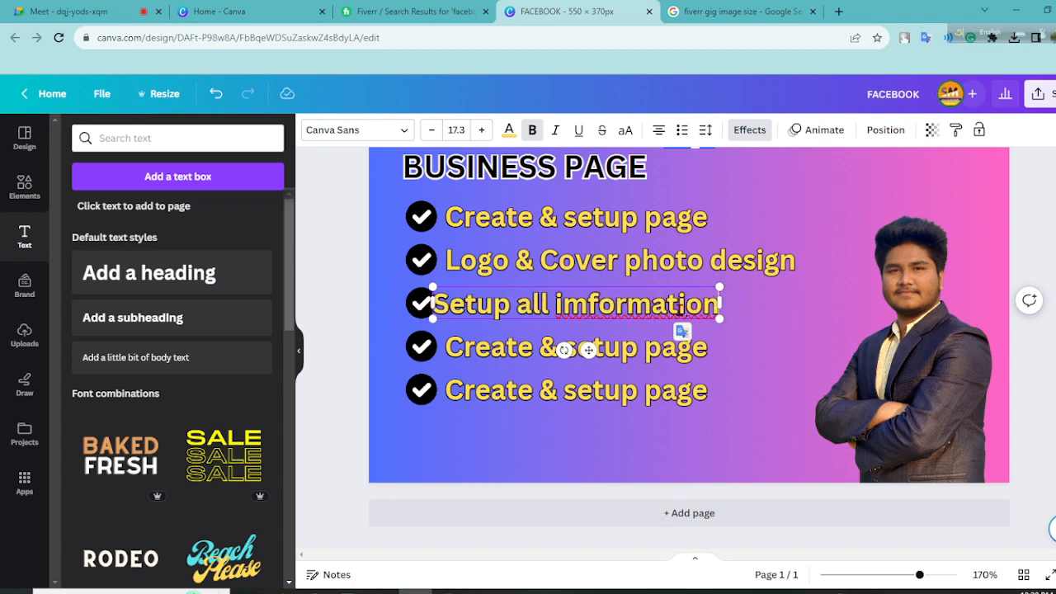
right_click(660, 301)
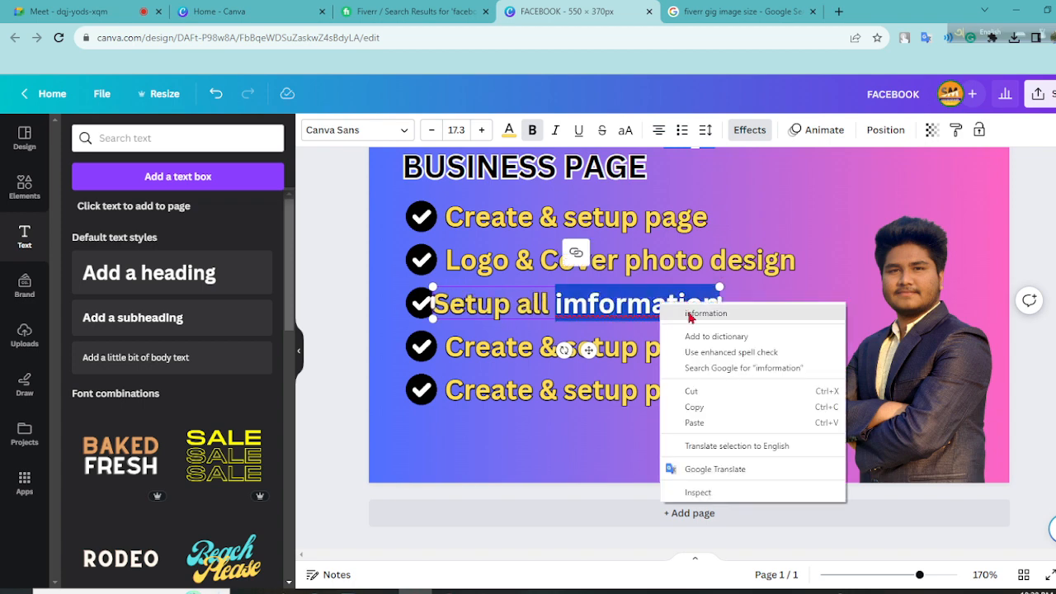
click(685, 310)
mouse_move(679, 302)
mouse_down()
mouse_move(696, 300)
mouse_move(684, 295)
mouse_up()
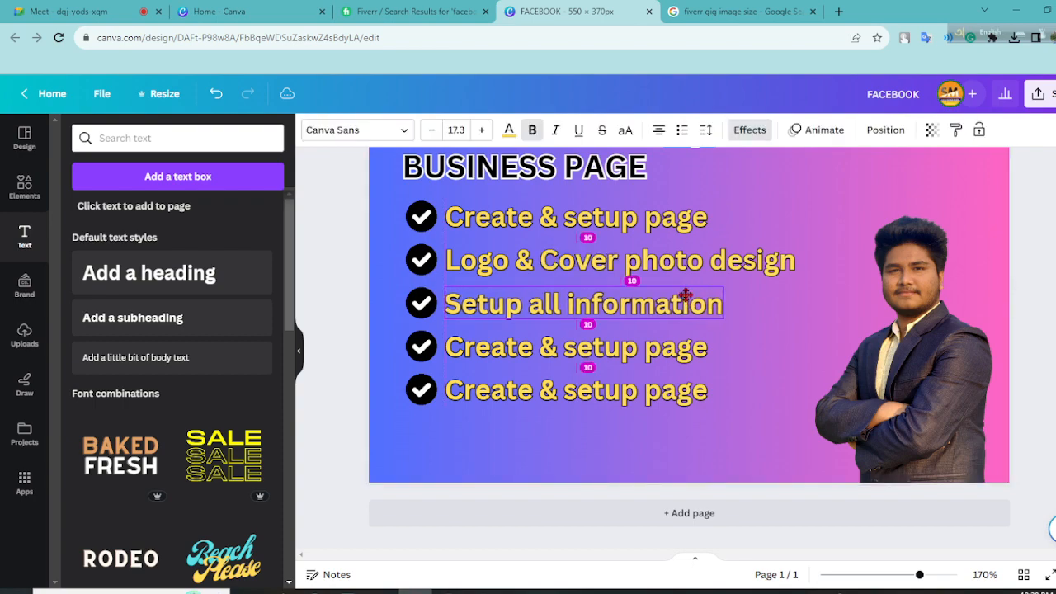
Step: Consult the Fiverr search results for service ideas, and change the Canva design's fourth service line to "Add CTA Button", aligned beside its check mark
click(404, 10)
scroll(649, 259, down, 5)
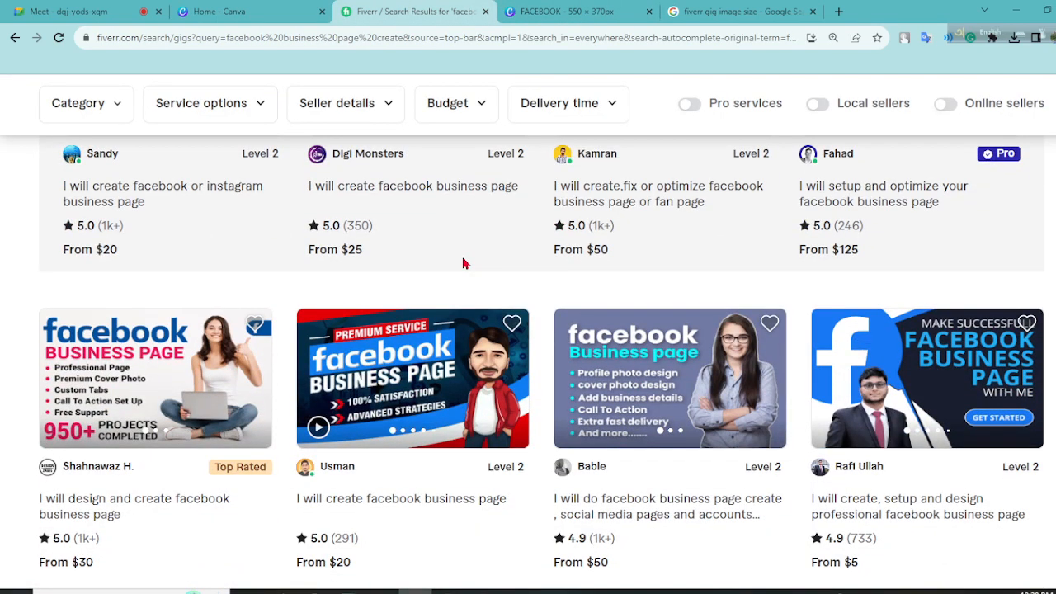
click(307, 8)
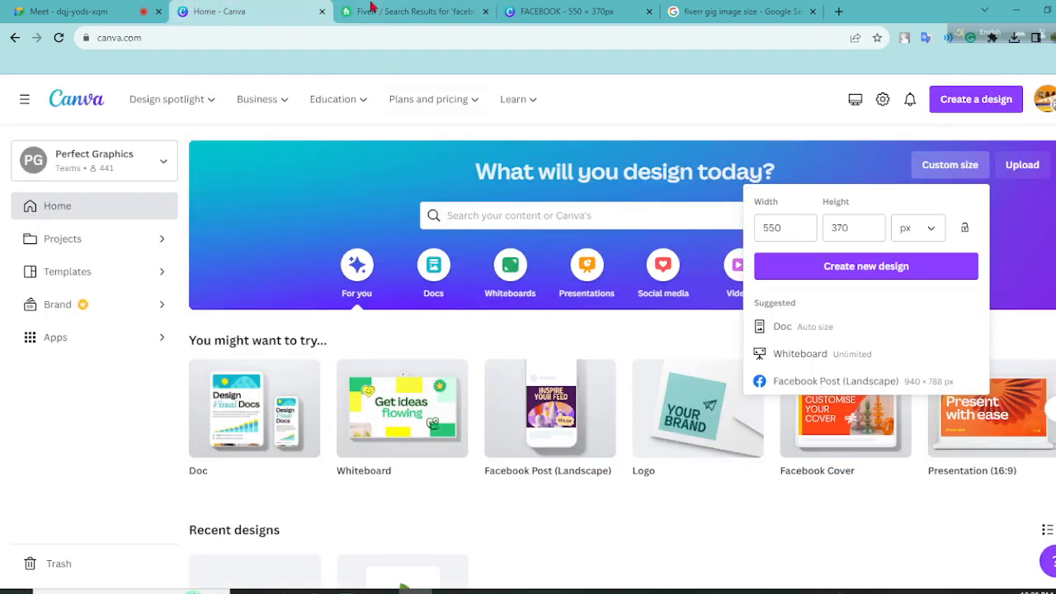
click(531, 13)
click(489, 348)
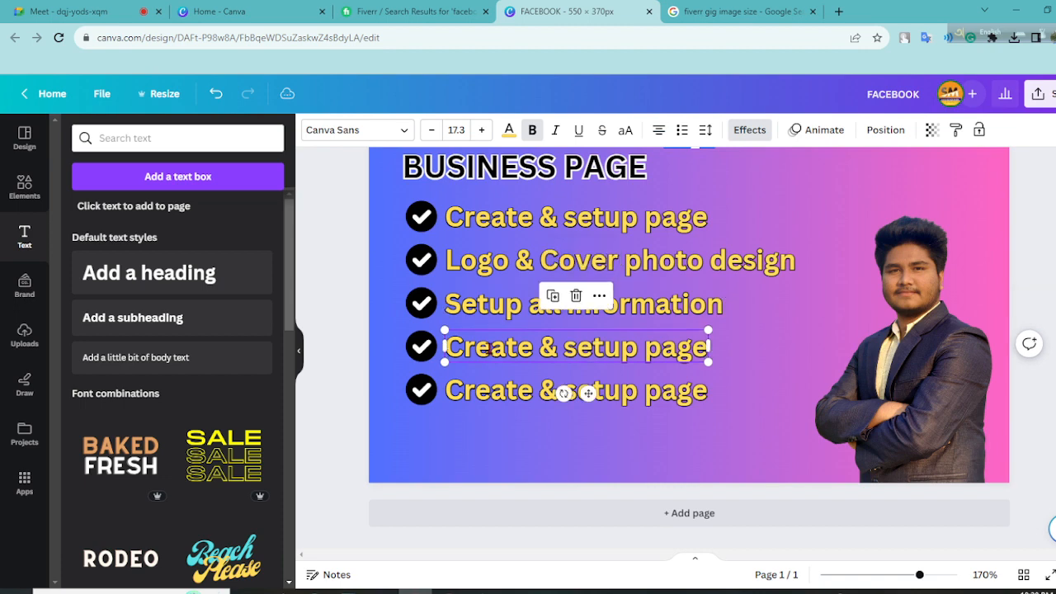
click(488, 348)
text(Add)
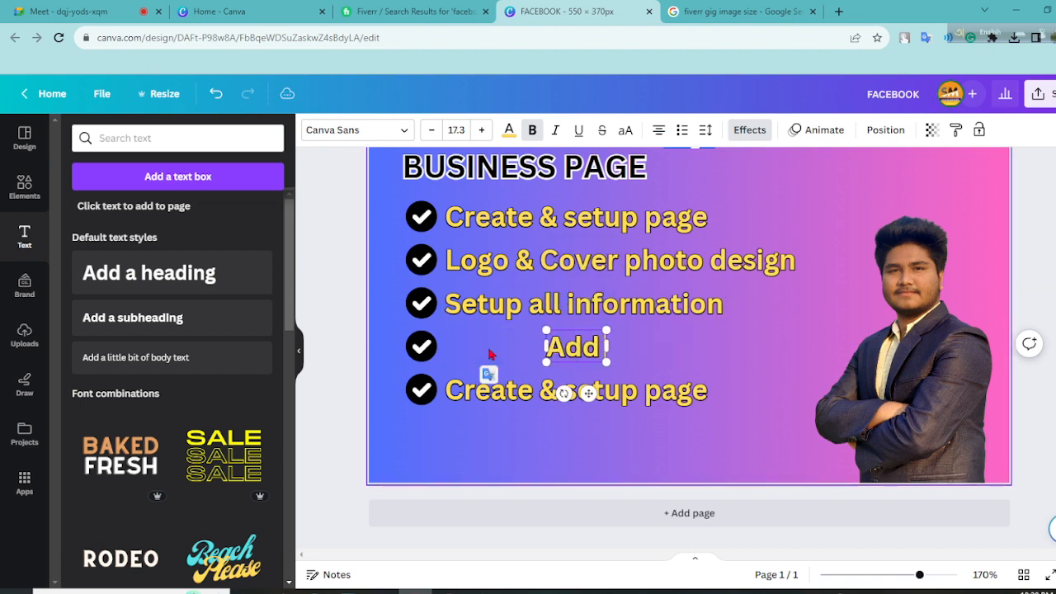
text( CTA)
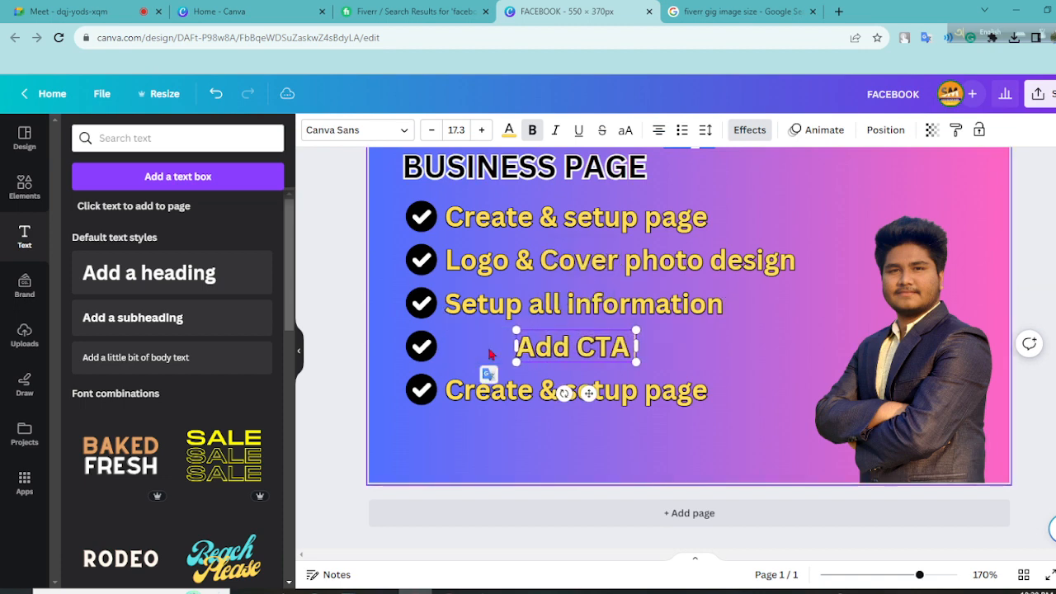
text( Bu)
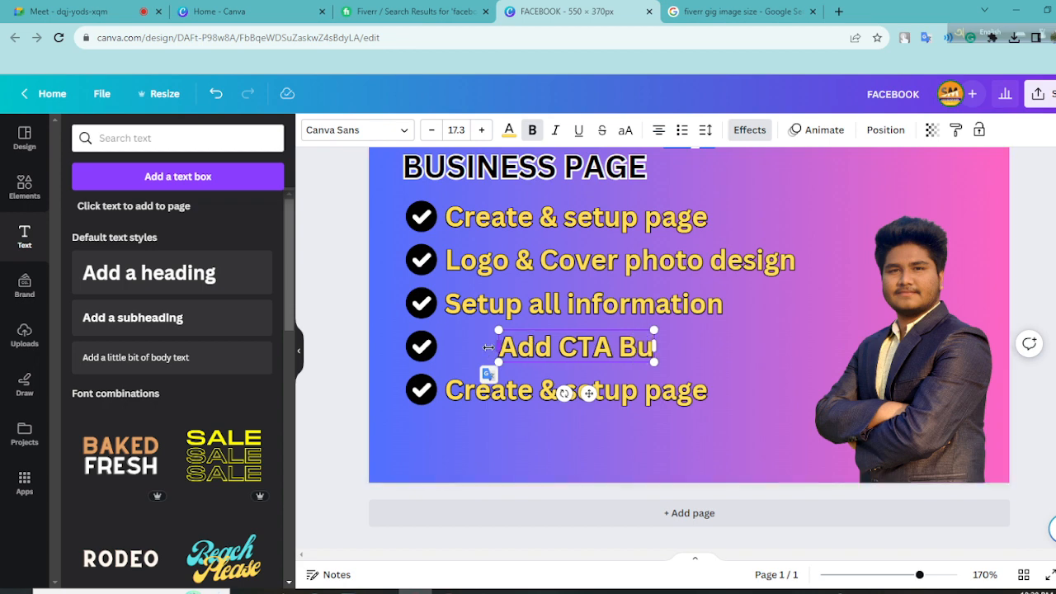
text(tto)
text(n)
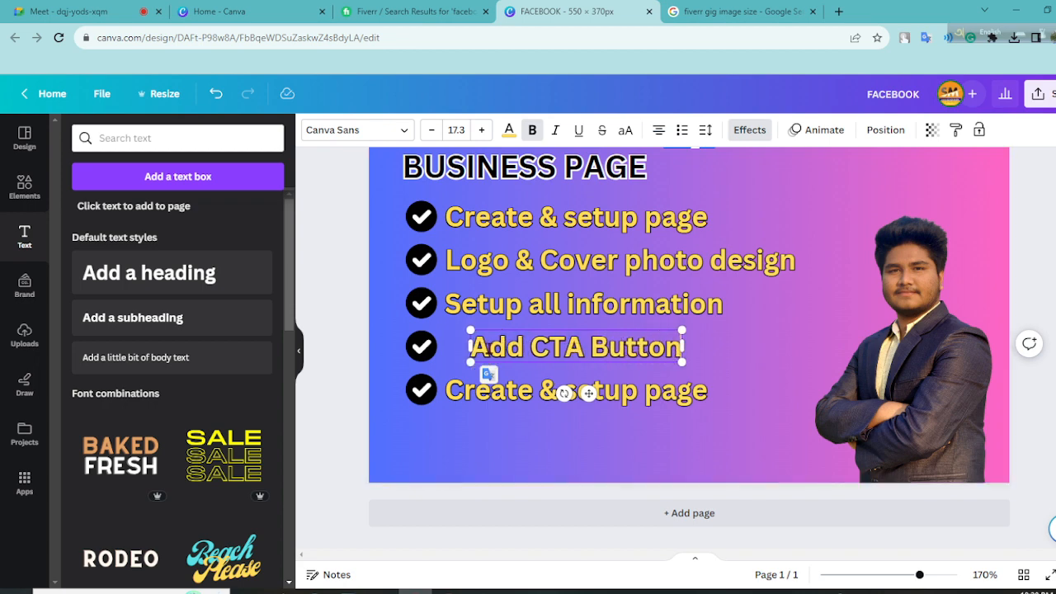
drag(657, 343, 632, 337)
Step: Clear the duplicated "Create & setup page" text from the fifth service line
click(605, 390)
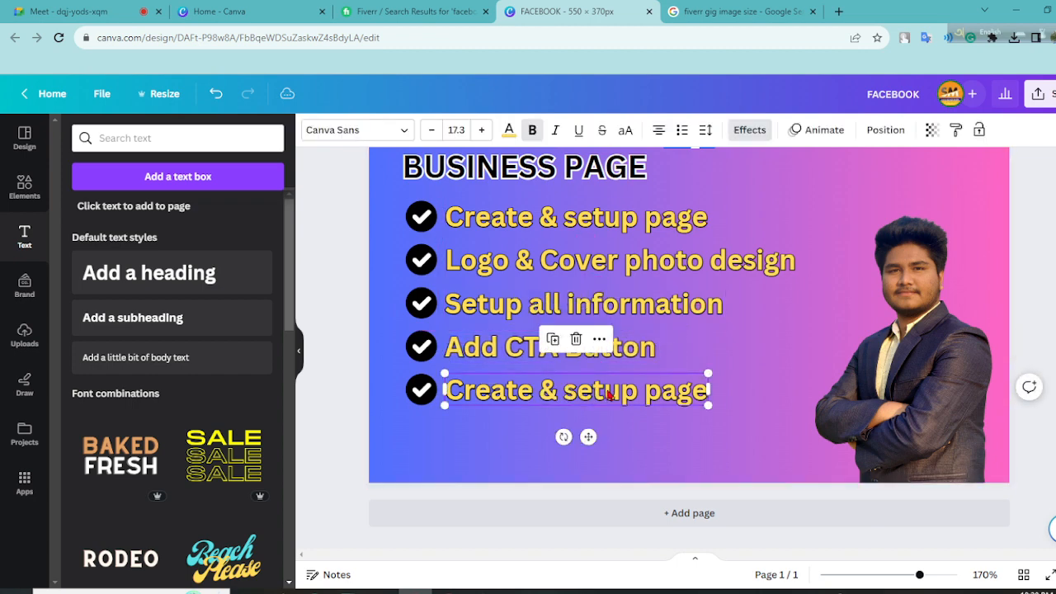
click(607, 389)
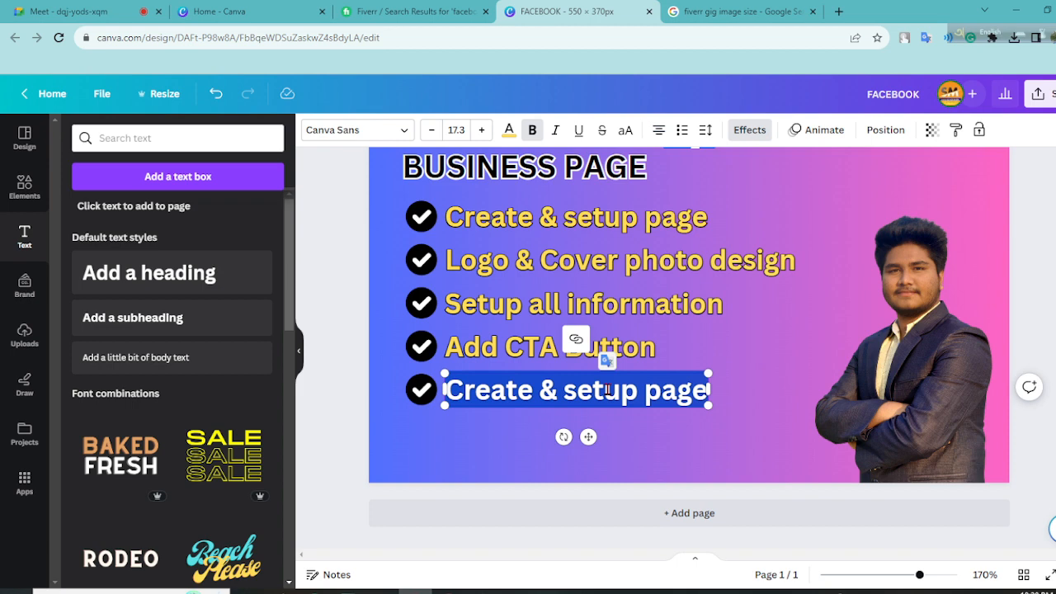
key(BackSpace)
text(f)
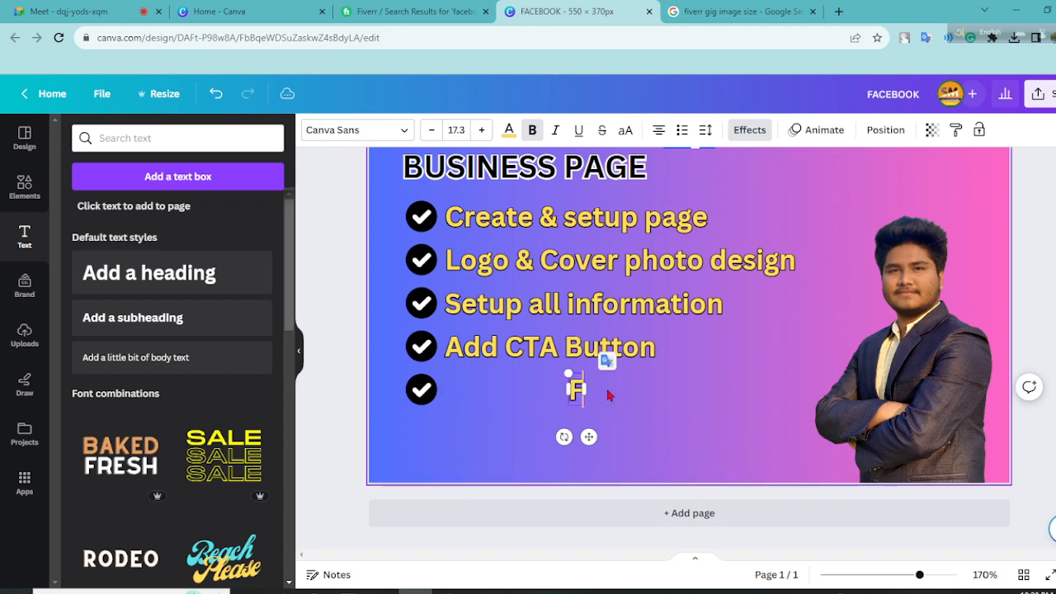
text(as)
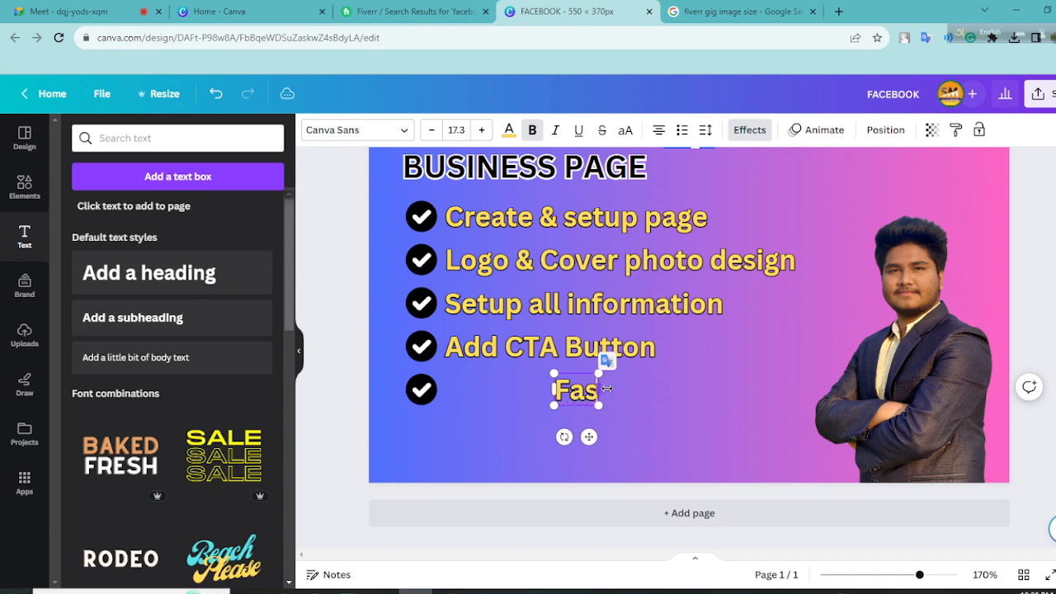
key(BackSpace)
key(BackSpace)
key(BackSpace)
Step: Enter "Pro & Fast delivery" as the fifth service line's text and finish editing it
text(Pr)
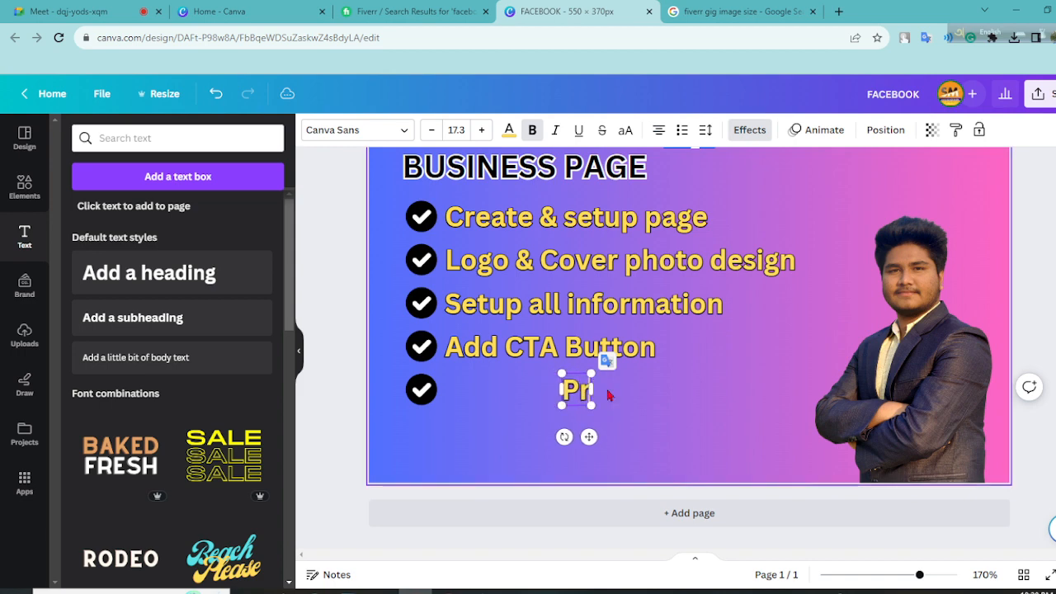
text(o &)
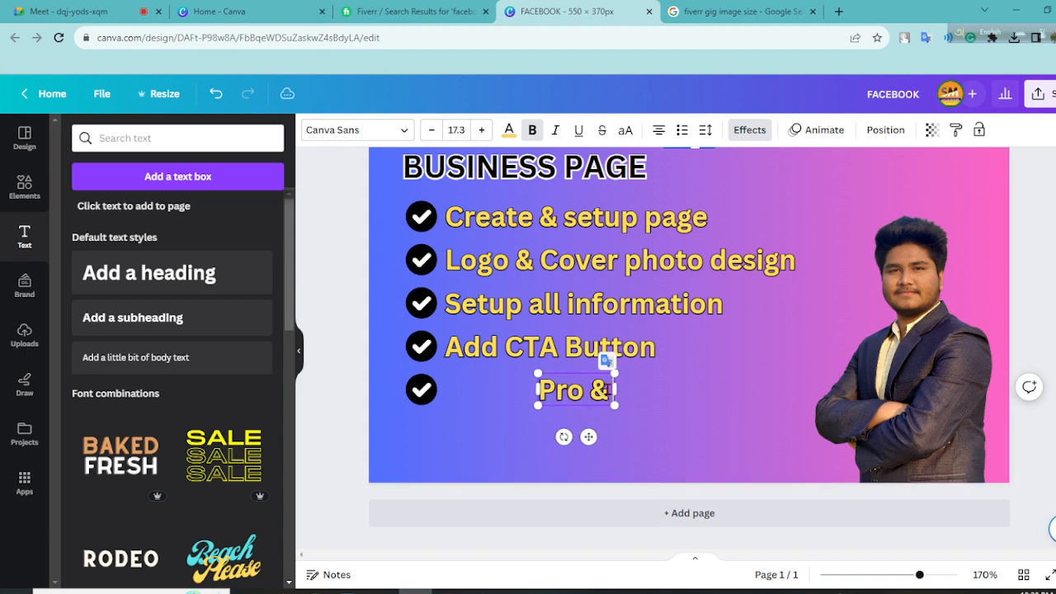
text( Fas)
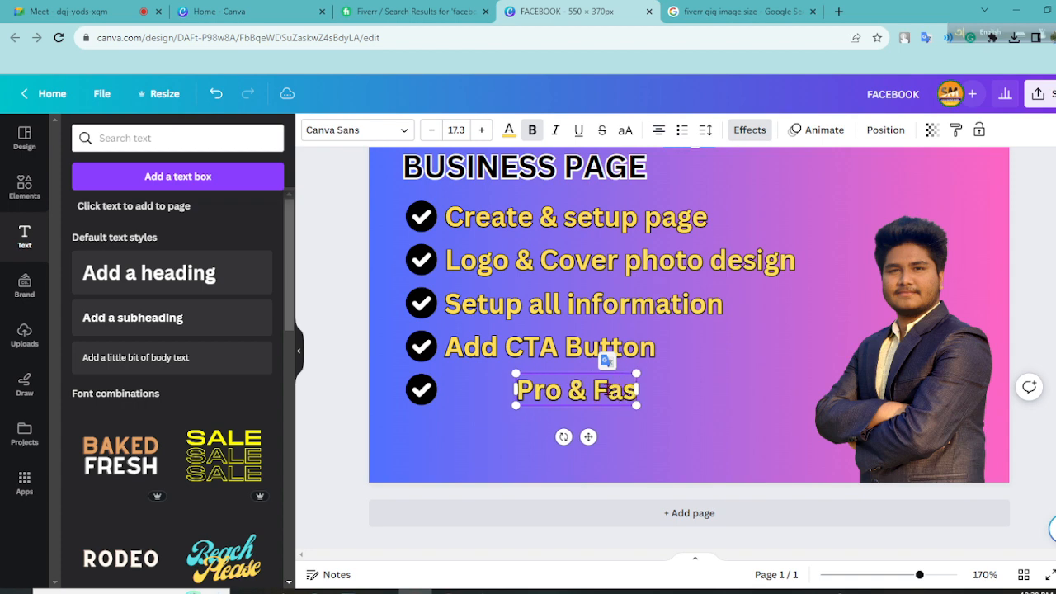
text(t del)
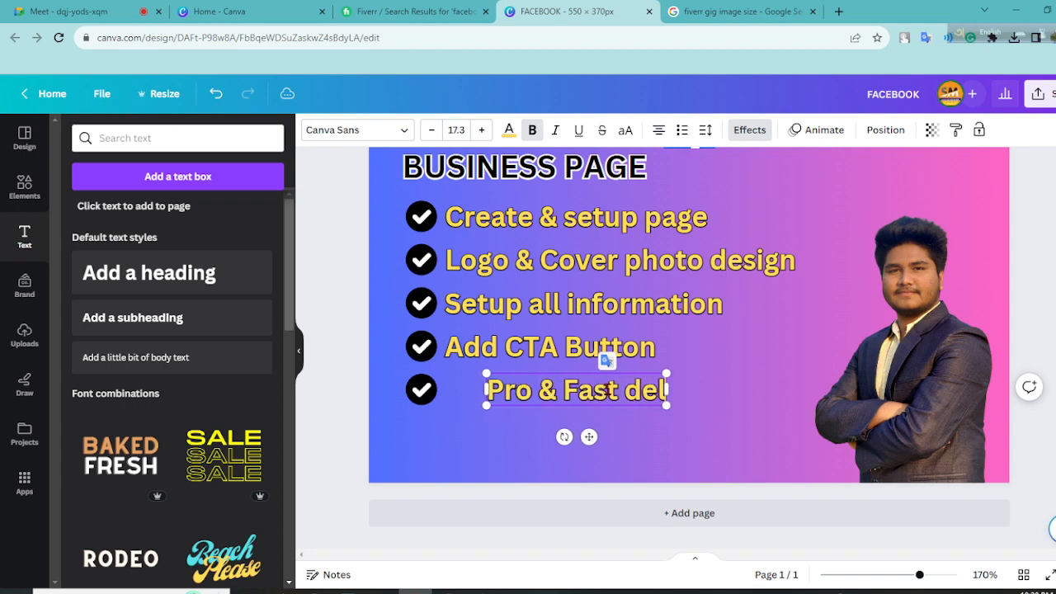
text(ivery)
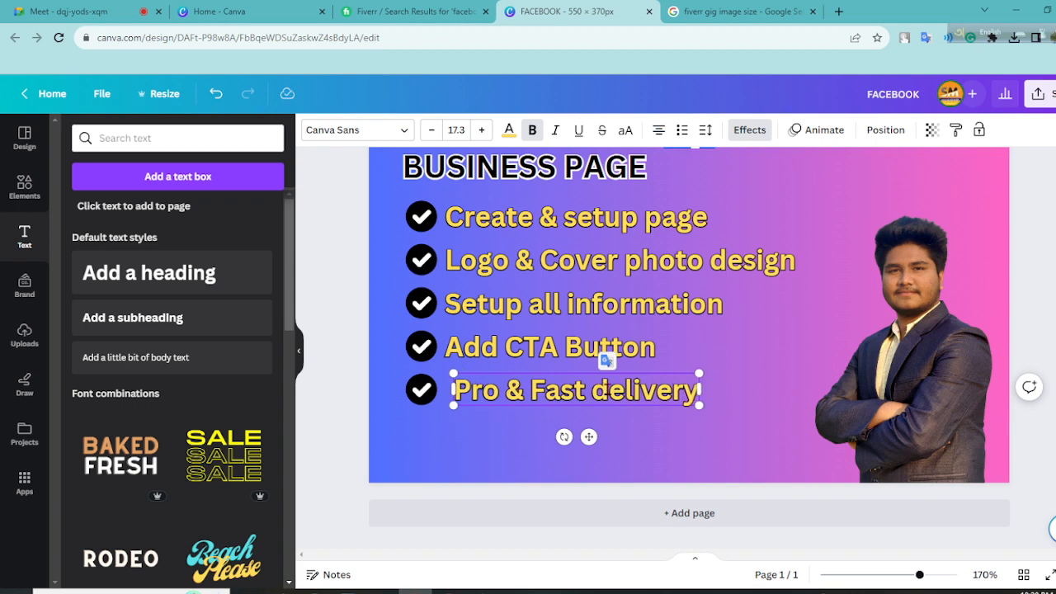
click(716, 379)
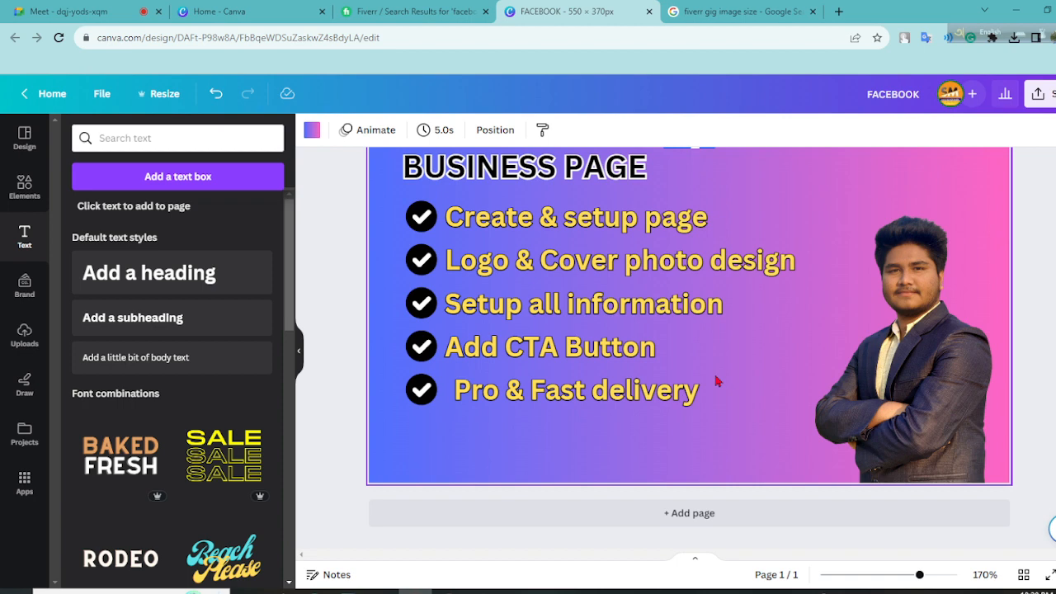
Step: Select all five service lines with their check marks, scale them to a text size of 17.2, and bring up the font choices
scroll(716, 381, up, 2)
scroll(717, 381, down, 2)
drag(719, 423, 425, 203)
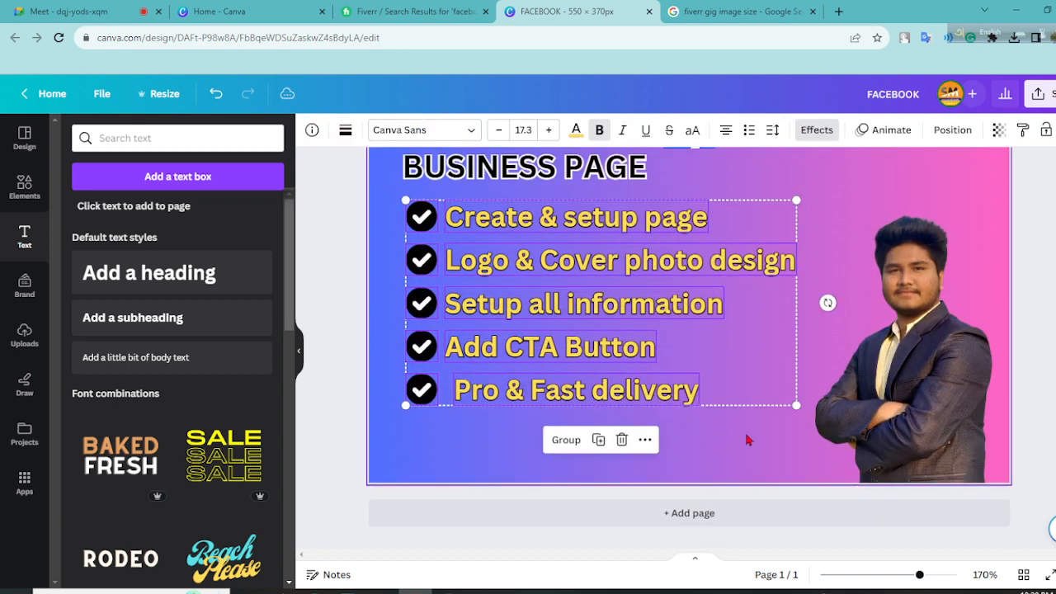
mouse_move(797, 405)
mouse_down()
mouse_move(756, 396)
mouse_move(801, 421)
mouse_up()
click(462, 132)
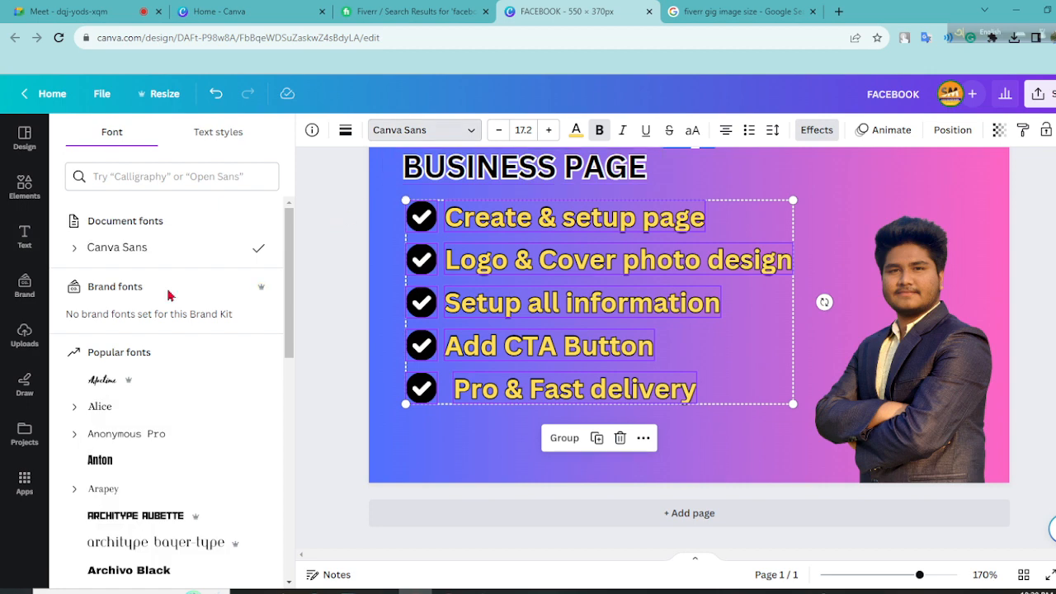
Step: Try the Anton, Arial Unicode and Arimo fonts on the five service lines
scroll(131, 345, down, 1)
scroll(134, 336, down, 1)
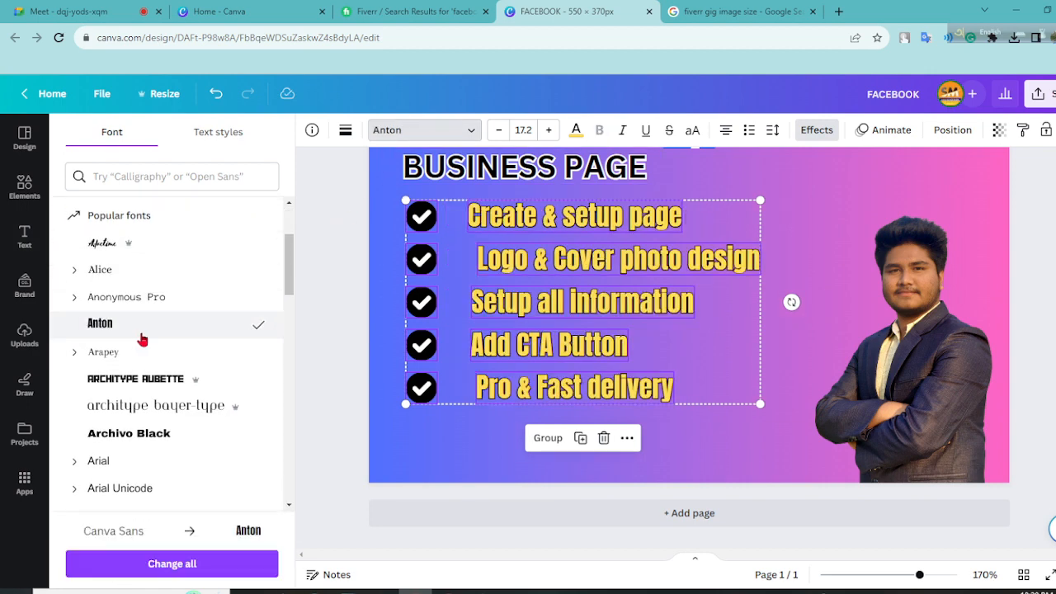
scroll(169, 407, down, 1)
click(162, 421)
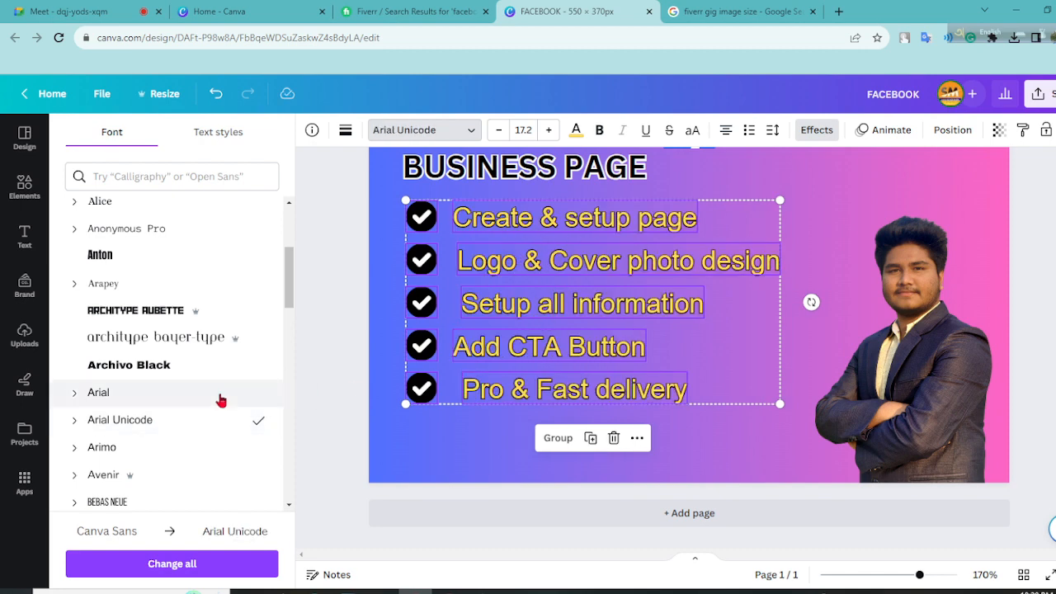
scroll(141, 405, down, 2)
click(145, 321)
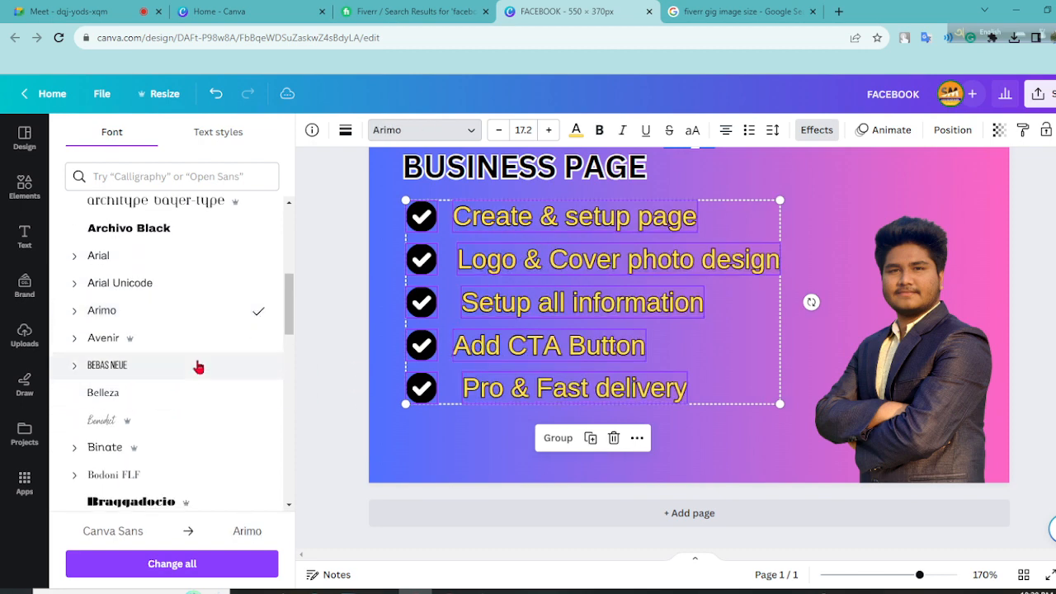
Step: Try the Chloe, Garamond and Georgia Pro fonts on the five service lines
scroll(105, 310, down, 6)
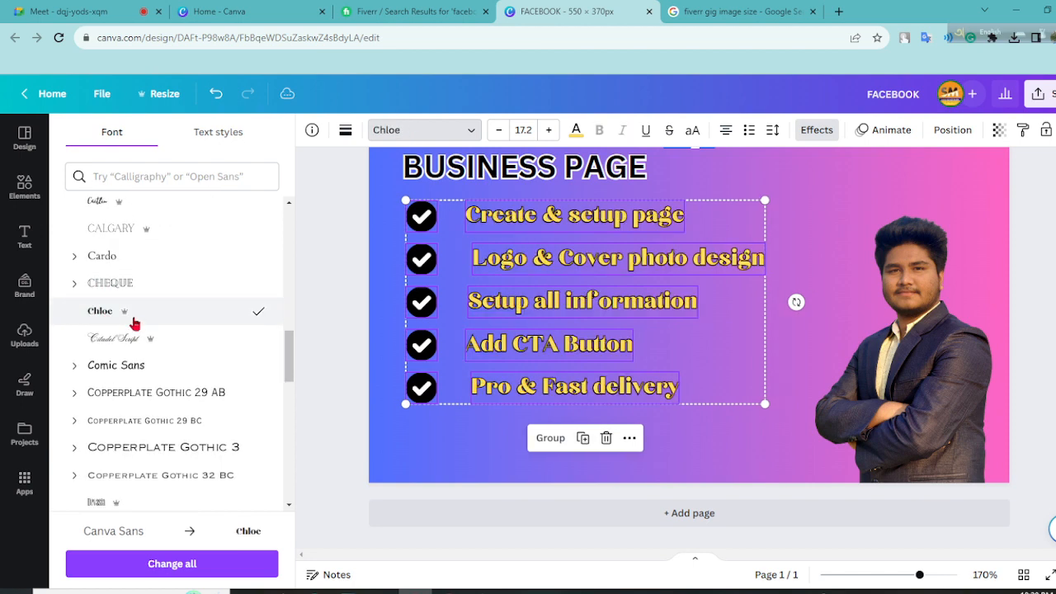
scroll(133, 325, down, 5)
scroll(135, 309, down, 3)
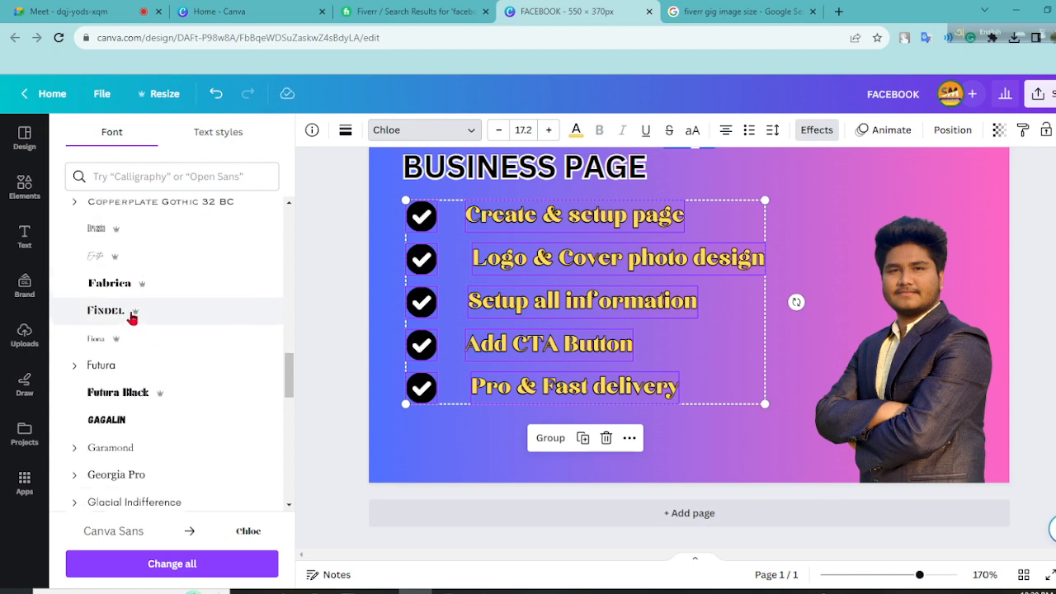
click(111, 378)
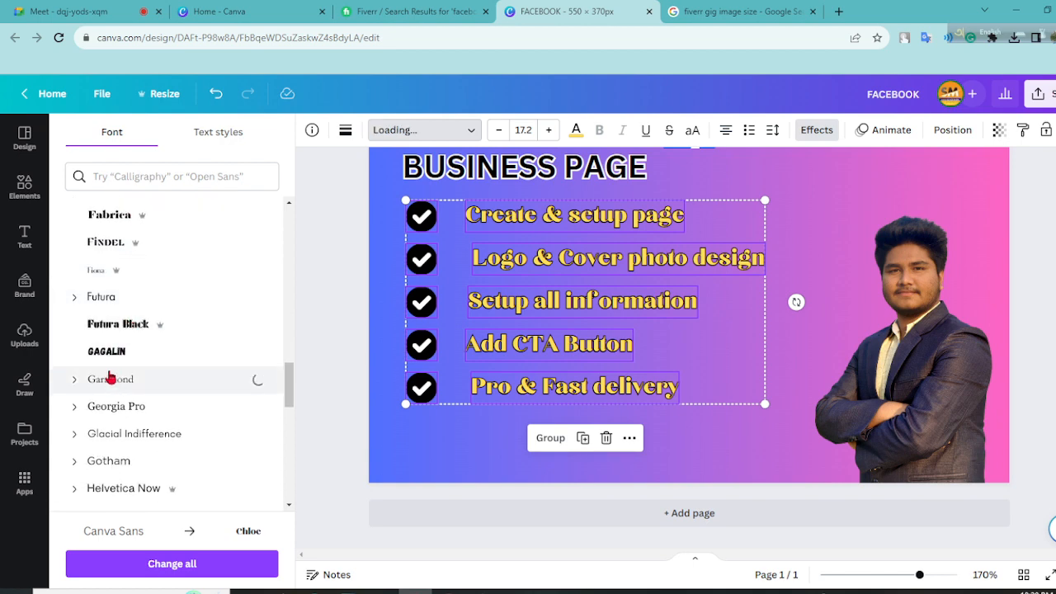
scroll(108, 370, down, 1)
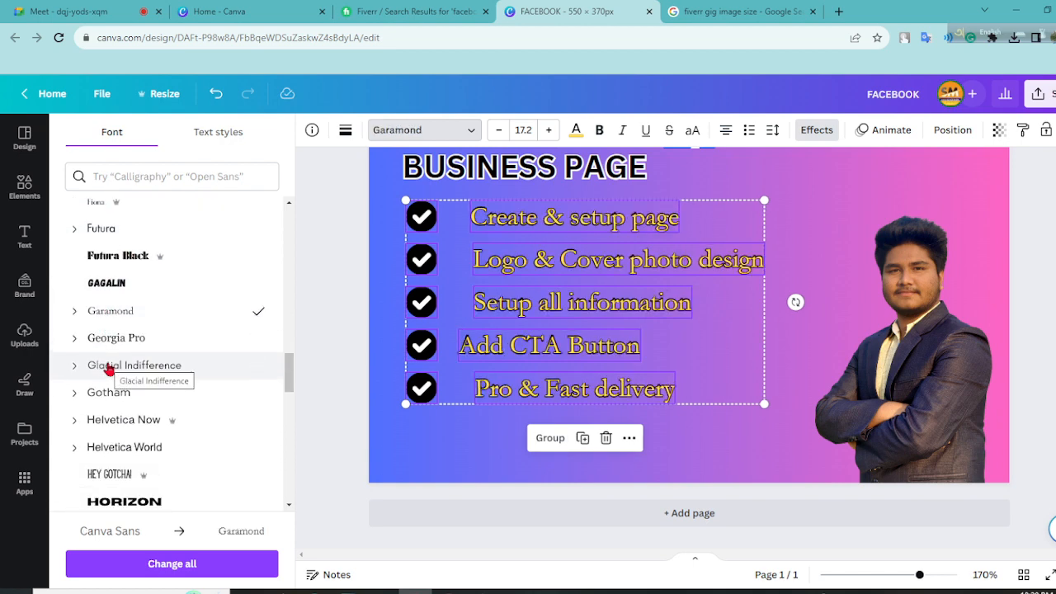
click(111, 353)
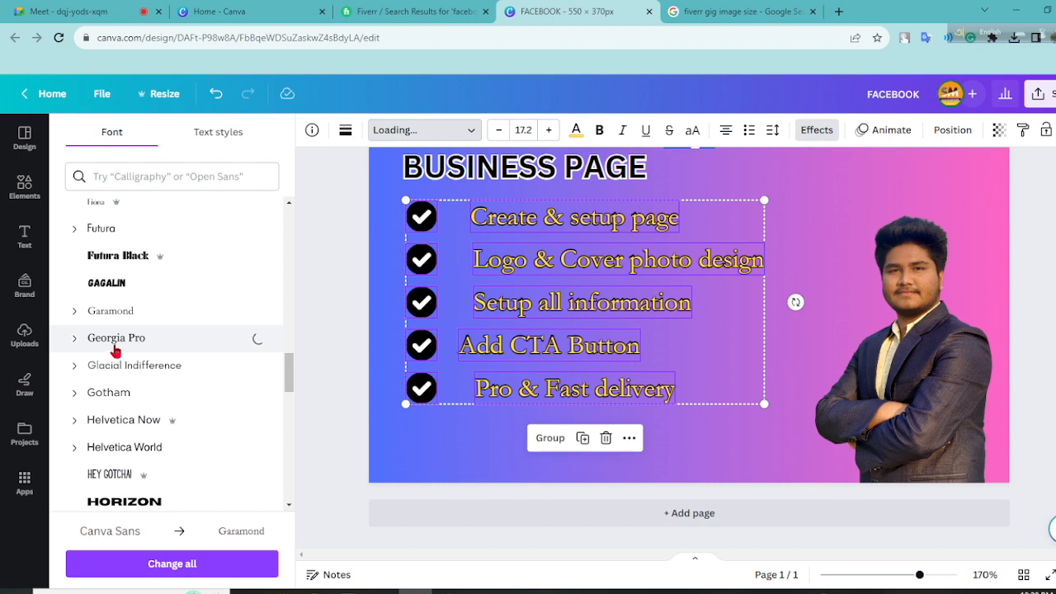
Step: Try the Lora, Roboto, Trebuchet MS and Times New Roman fonts on the five service lines
scroll(116, 350, down, 6)
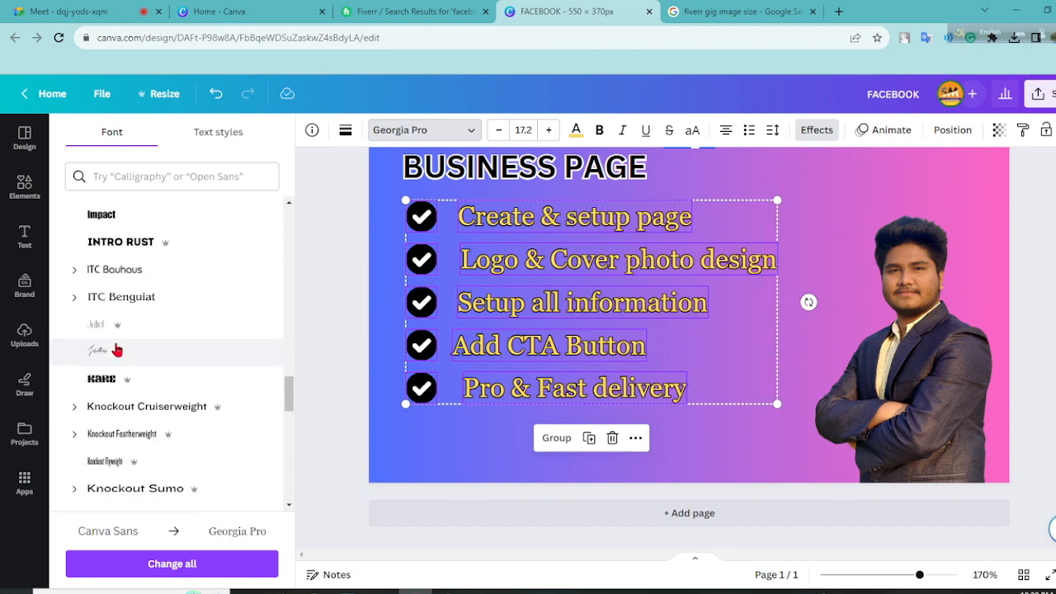
scroll(116, 349, down, 3)
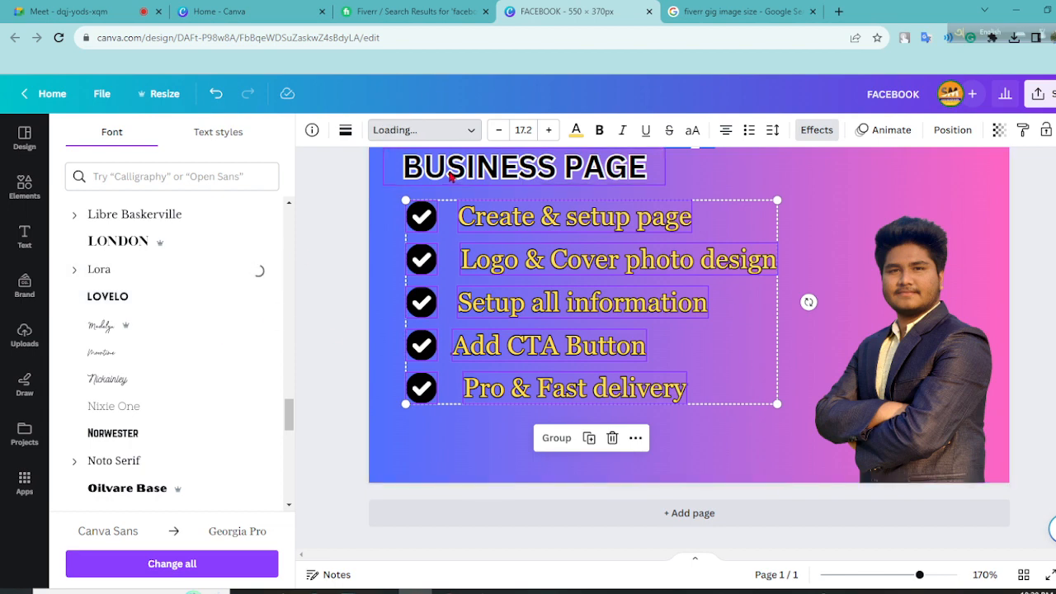
scroll(140, 340, down, 5)
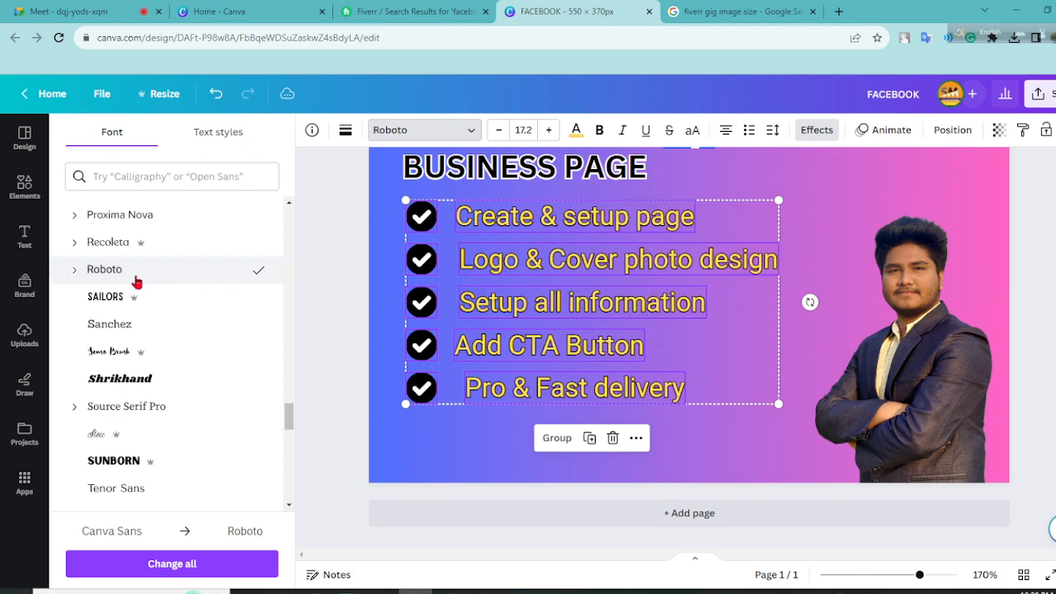
scroll(138, 283, down, 4)
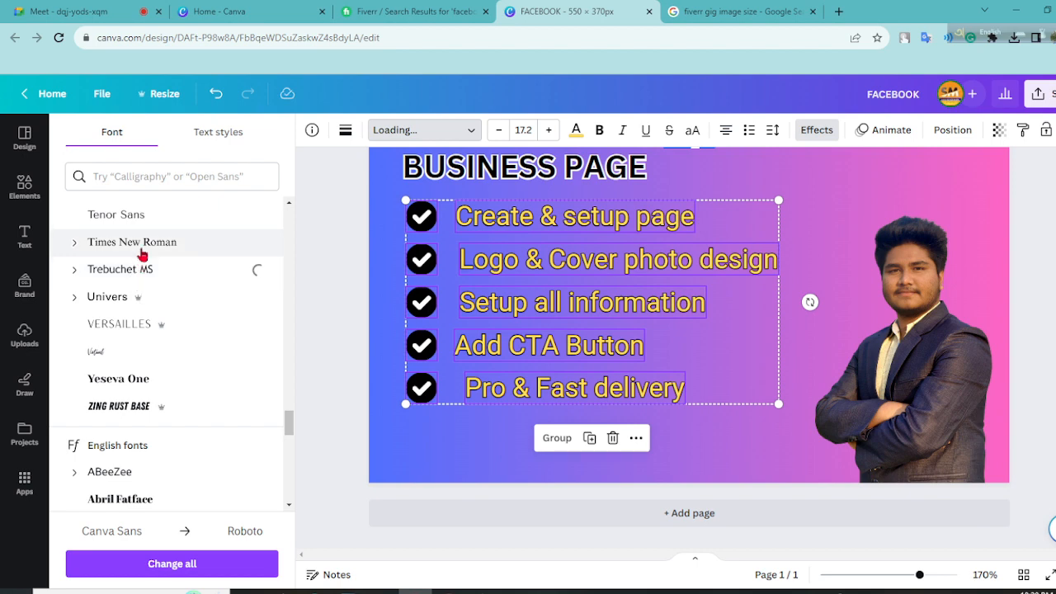
click(140, 254)
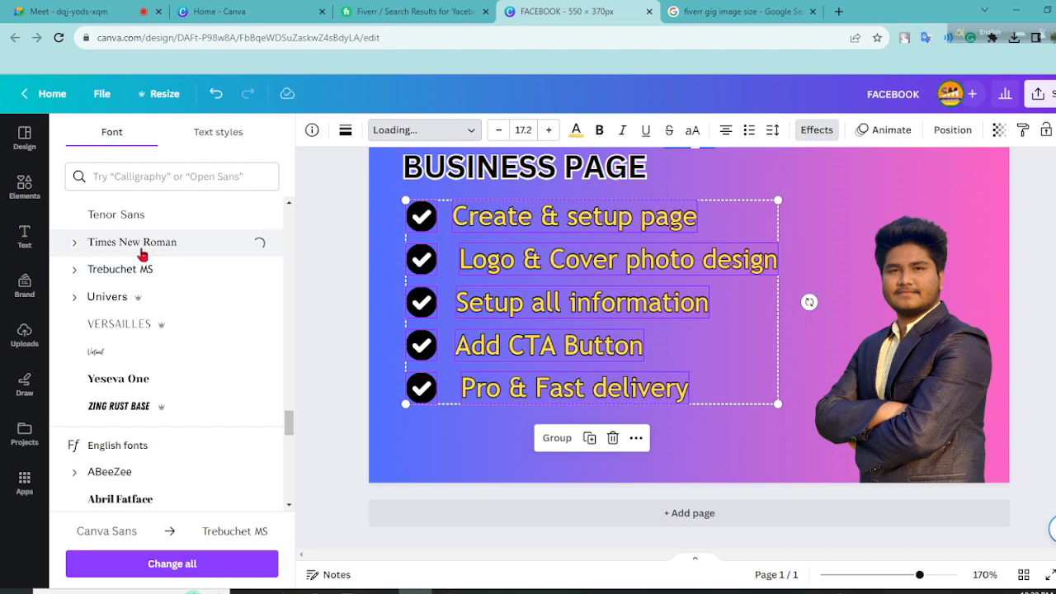
Step: Find the Bantayog font among the English fonts, apply it to the five service lines, and deselect them
scroll(150, 260, down, 6)
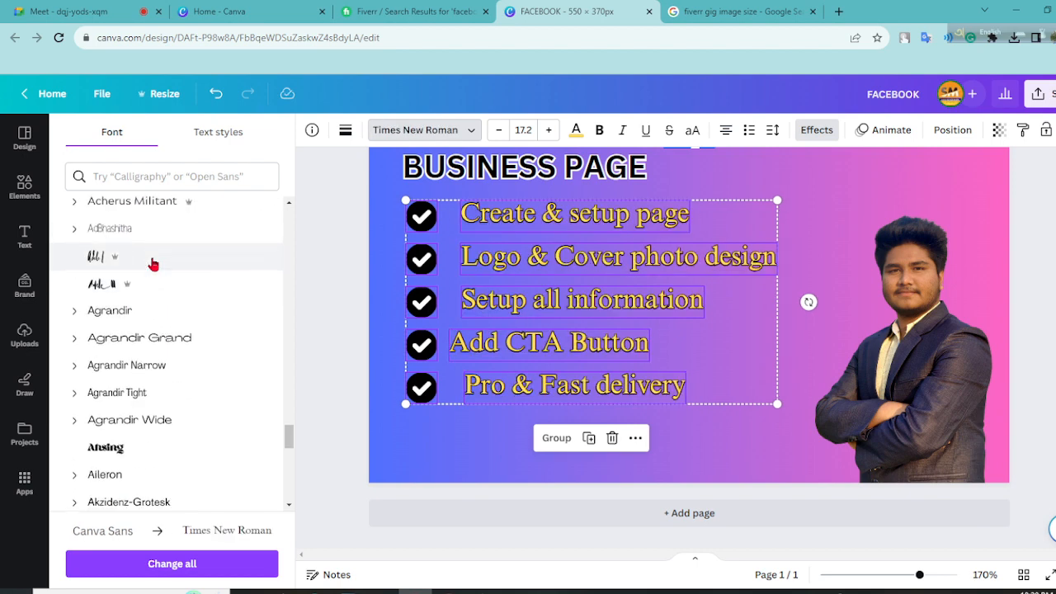
scroll(144, 304, down, 10)
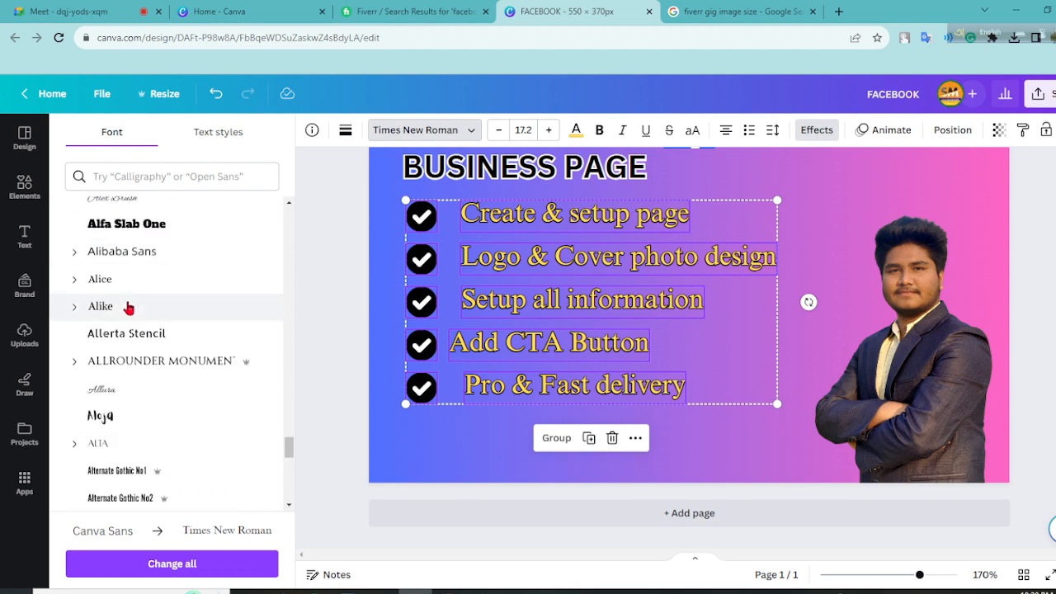
scroll(114, 268, down, 8)
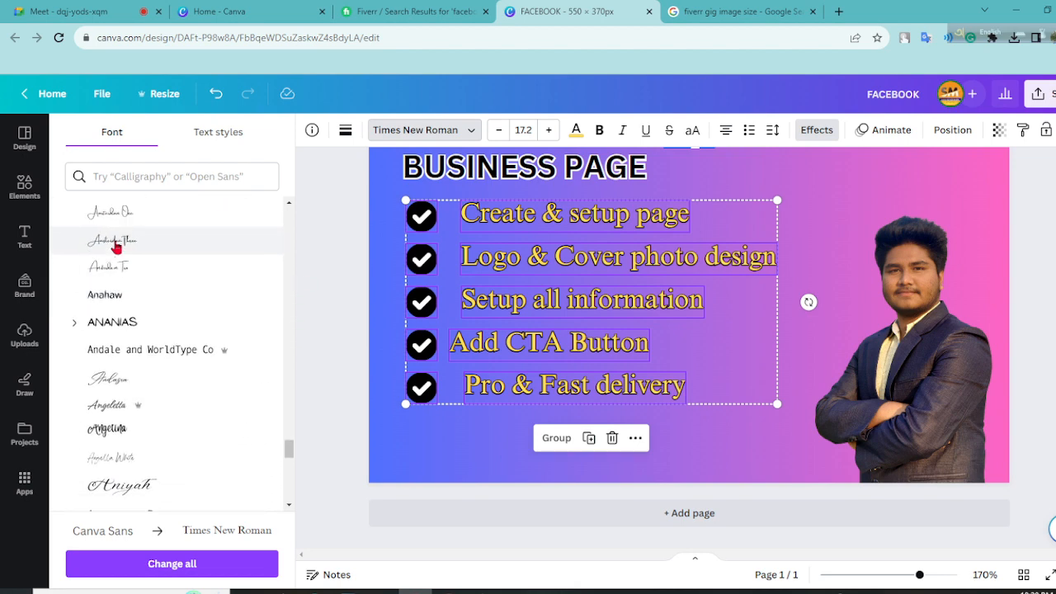
scroll(93, 302, down, 10)
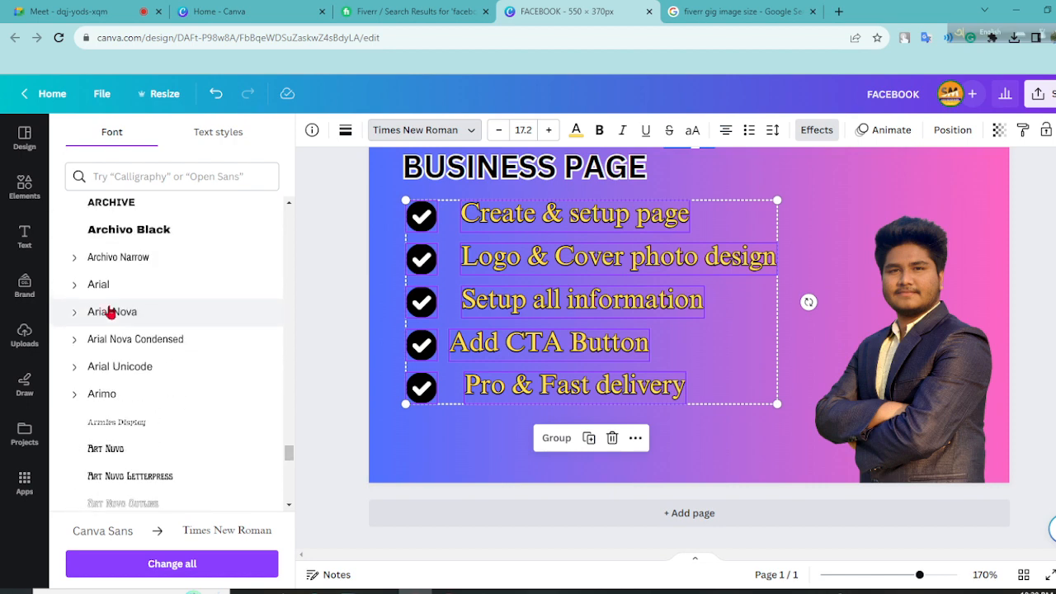
scroll(109, 309, up, 2)
scroll(118, 314, down, 10)
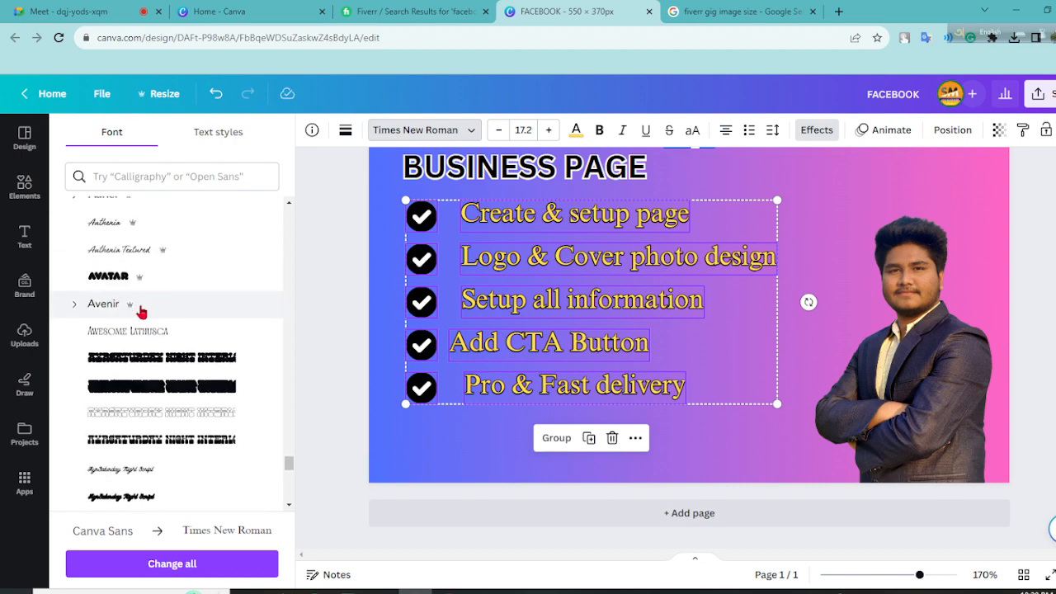
scroll(145, 306, down, 10)
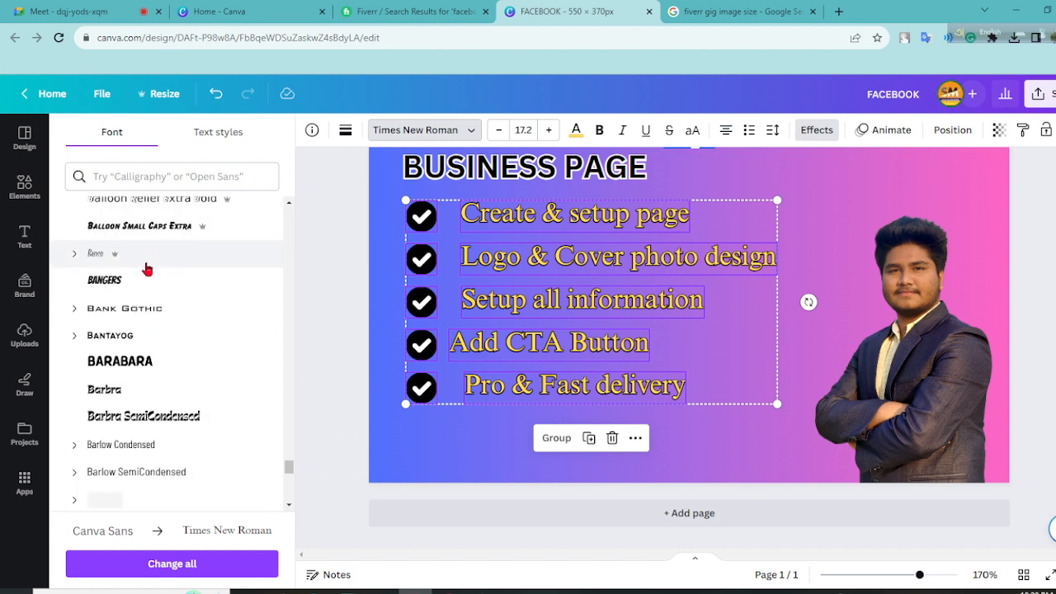
scroll(148, 275, down, 1)
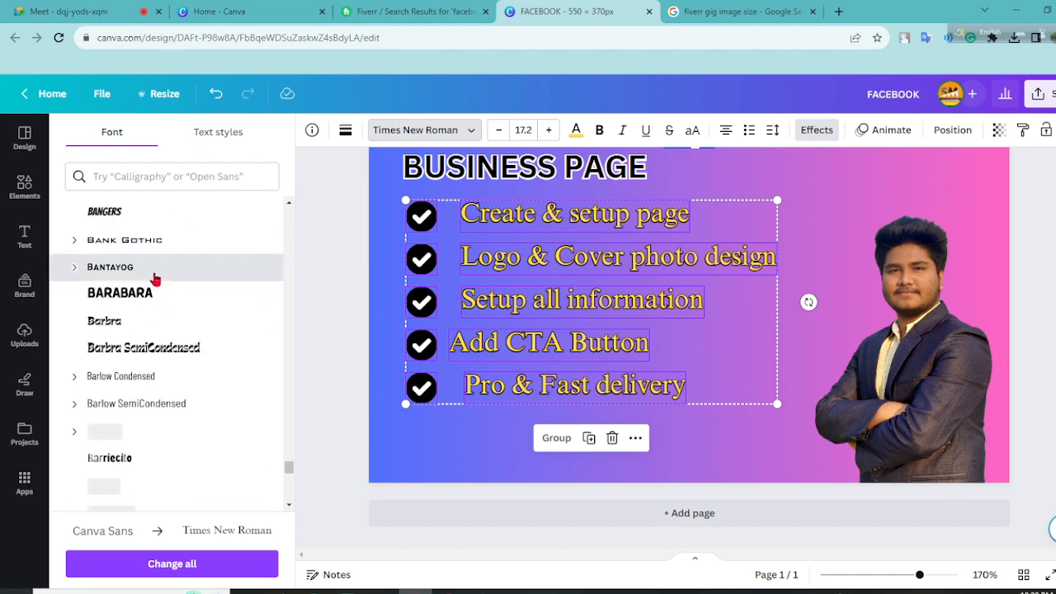
click(152, 277)
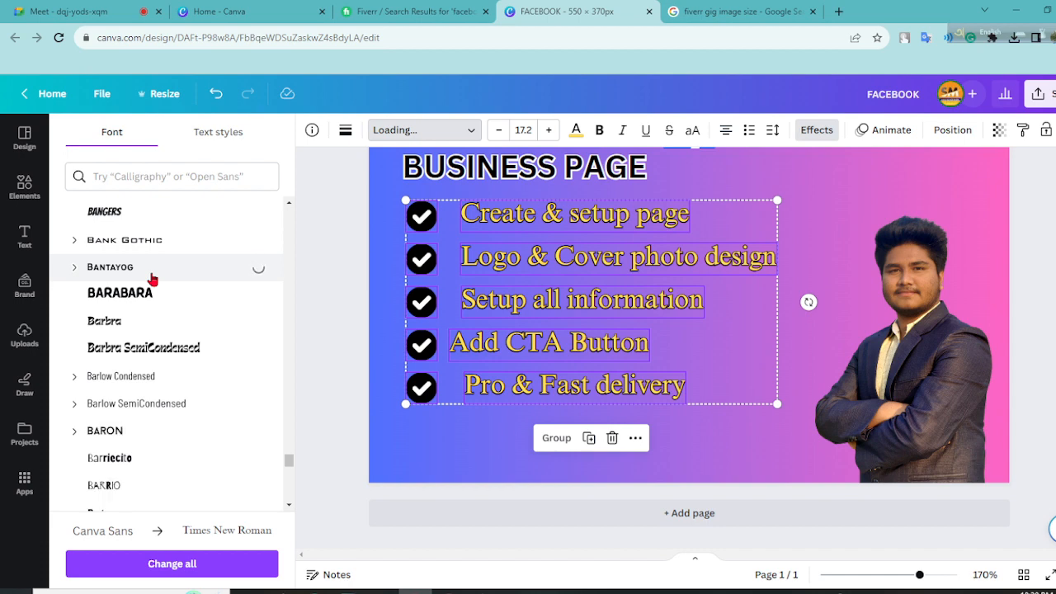
scroll(215, 287, down, 1)
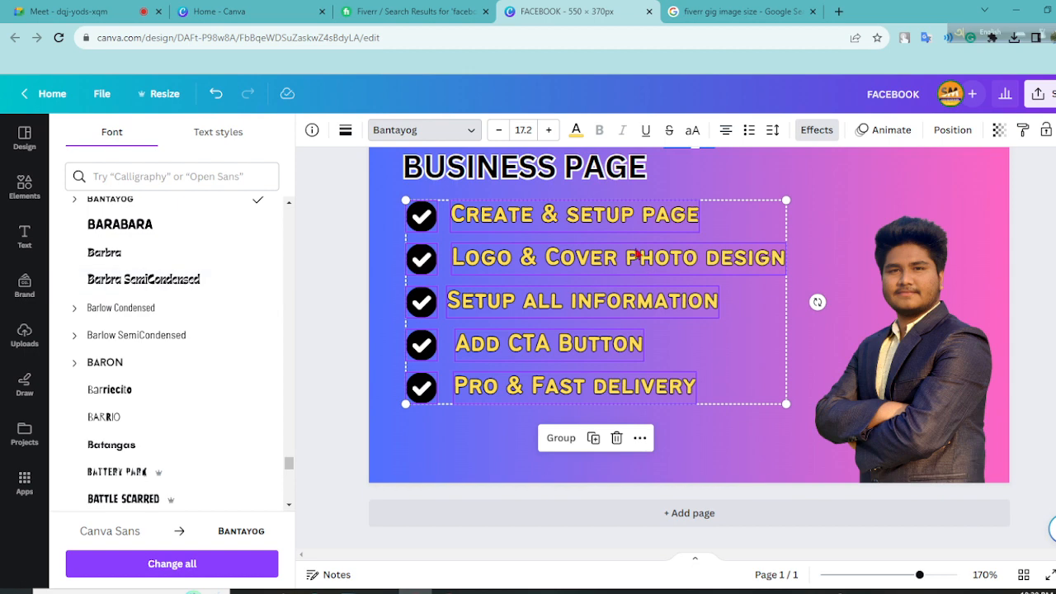
click(812, 345)
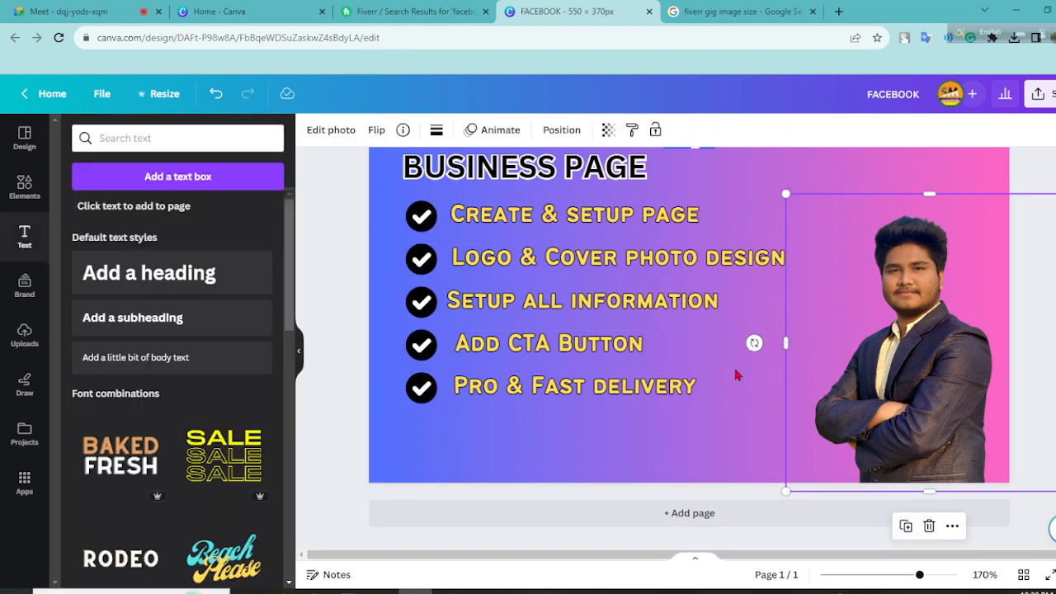
Step: Shift the first two service lines closer to their check marks, flush with the third line's left edge, and nudge the third line slightly upward
click(530, 281)
click(522, 234)
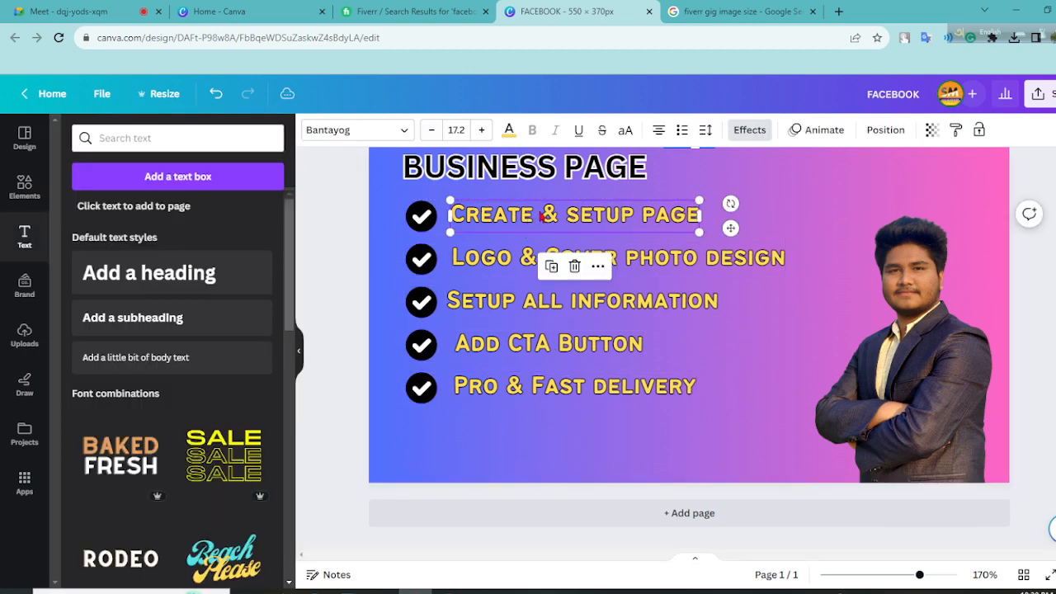
drag(538, 217, 533, 216)
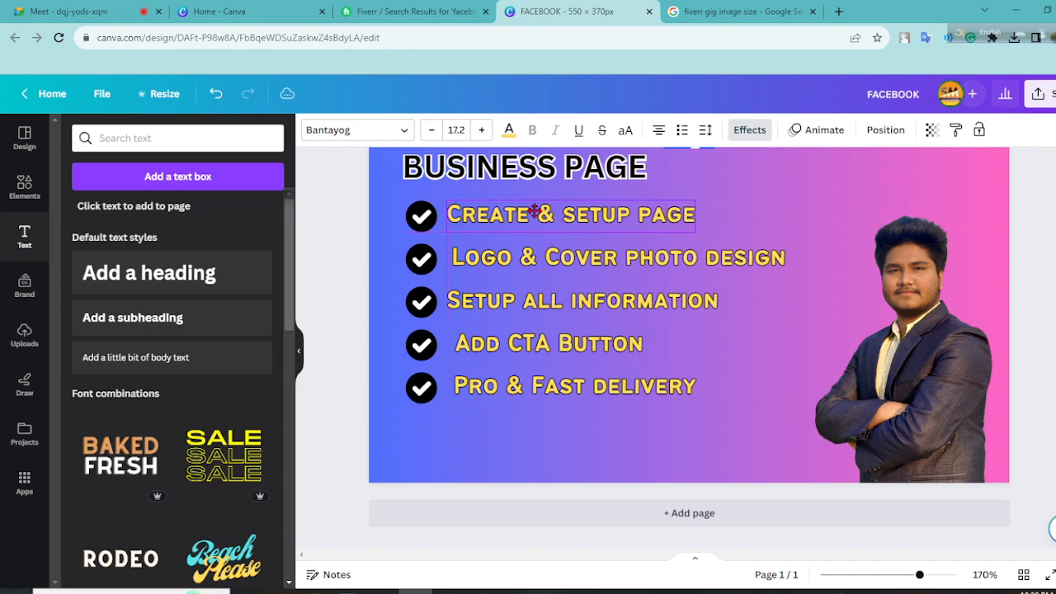
click(688, 261)
drag(688, 261, 682, 260)
click(666, 310)
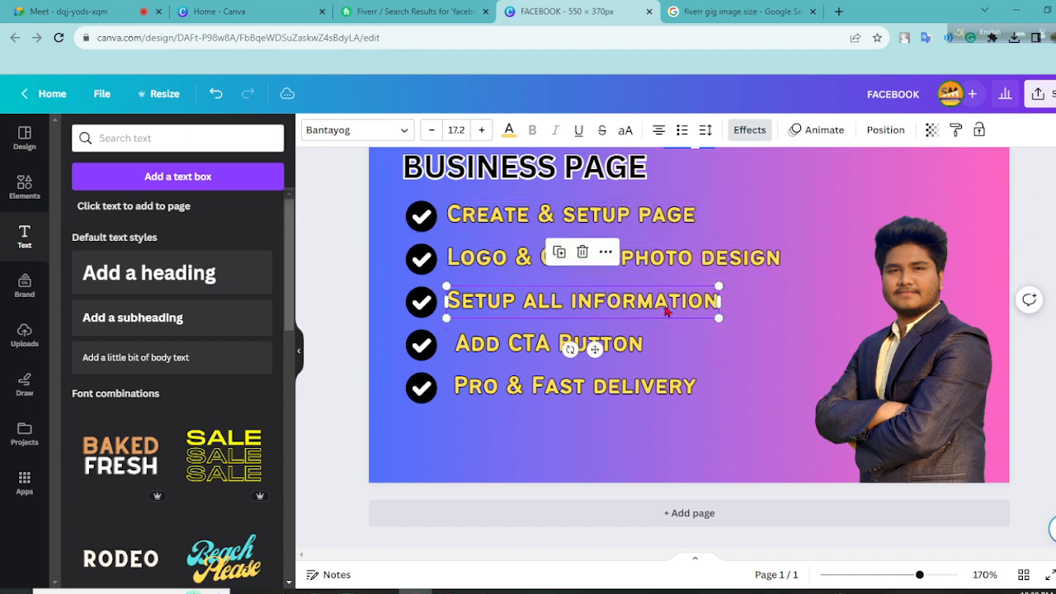
mouse_move(666, 310)
mouse_down()
mouse_move(652, 304)
mouse_move(667, 303)
mouse_up()
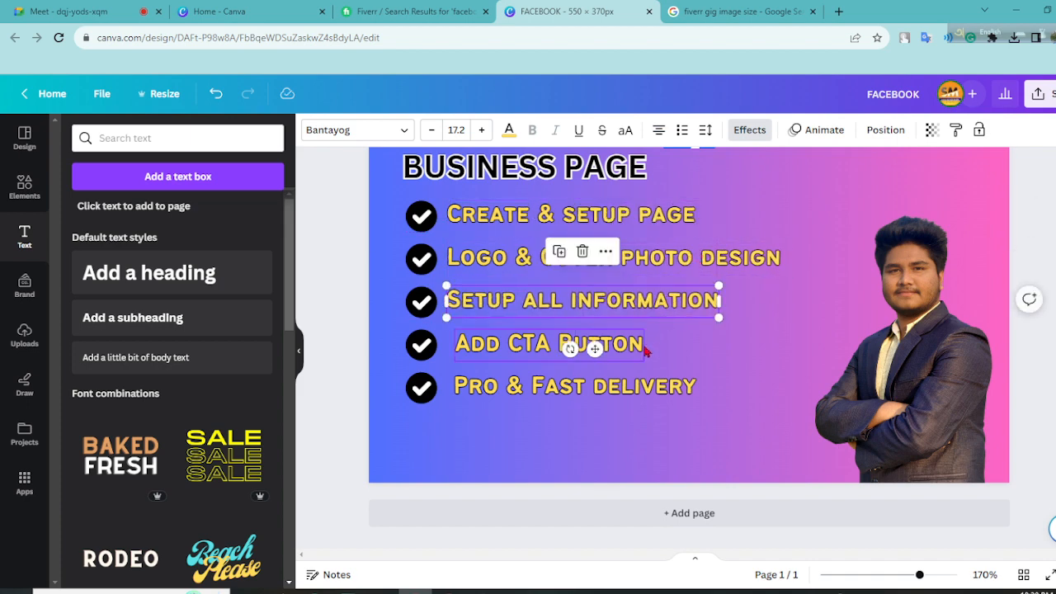
Step: Shift the "Add CTA Button" and "Pro & Fast delivery" lines closer to their check marks, flush with the other service lines' left edge
drag(645, 351, 620, 388)
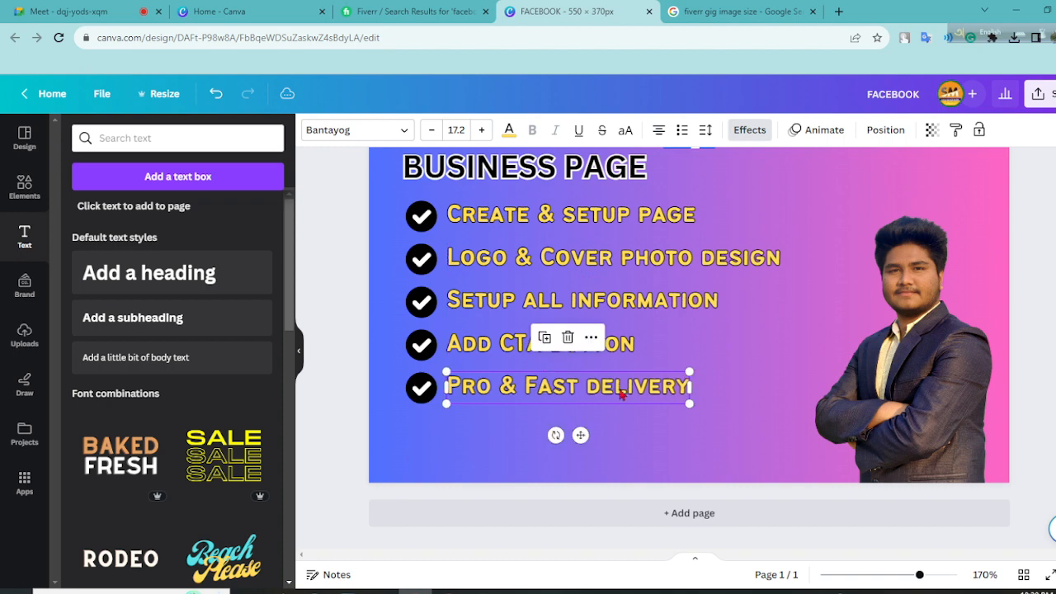
click(483, 432)
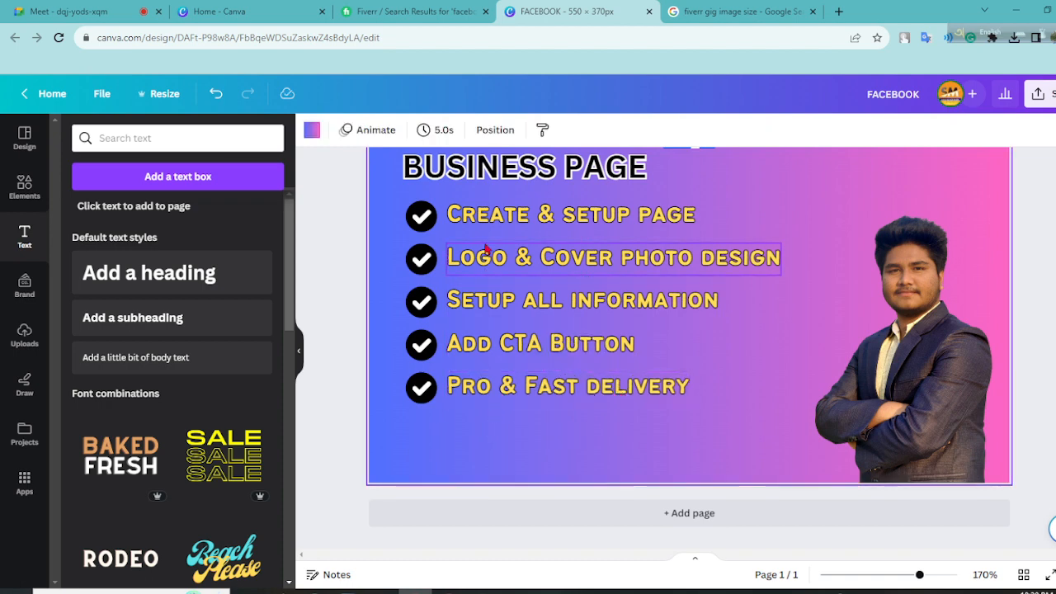
Step: Move the Facebook logo down beside the portrait and place the BUSINESS PAGE heading on the same line as FACEBOOK, to its right
scroll(660, 335, up, 3)
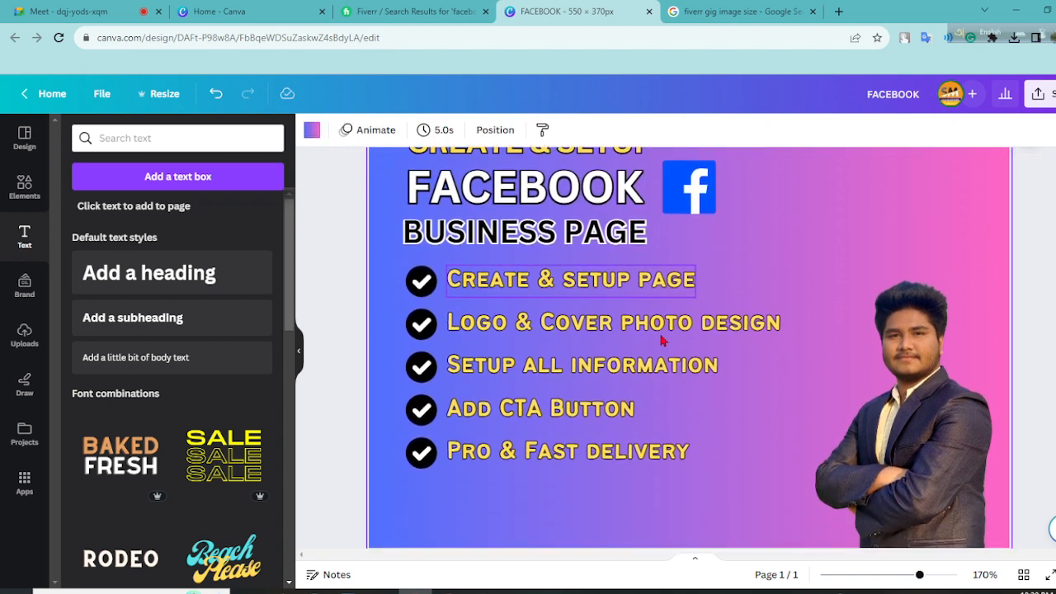
mouse_move(919, 574)
mouse_down()
mouse_move(882, 572)
mouse_move(904, 575)
mouse_up()
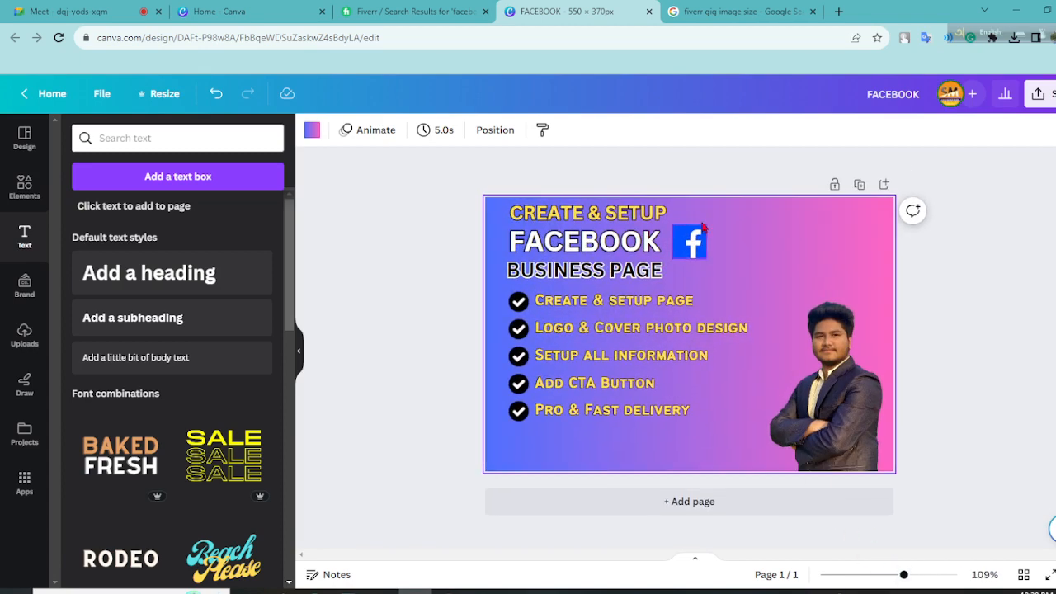
drag(702, 227, 807, 297)
drag(644, 275, 884, 221)
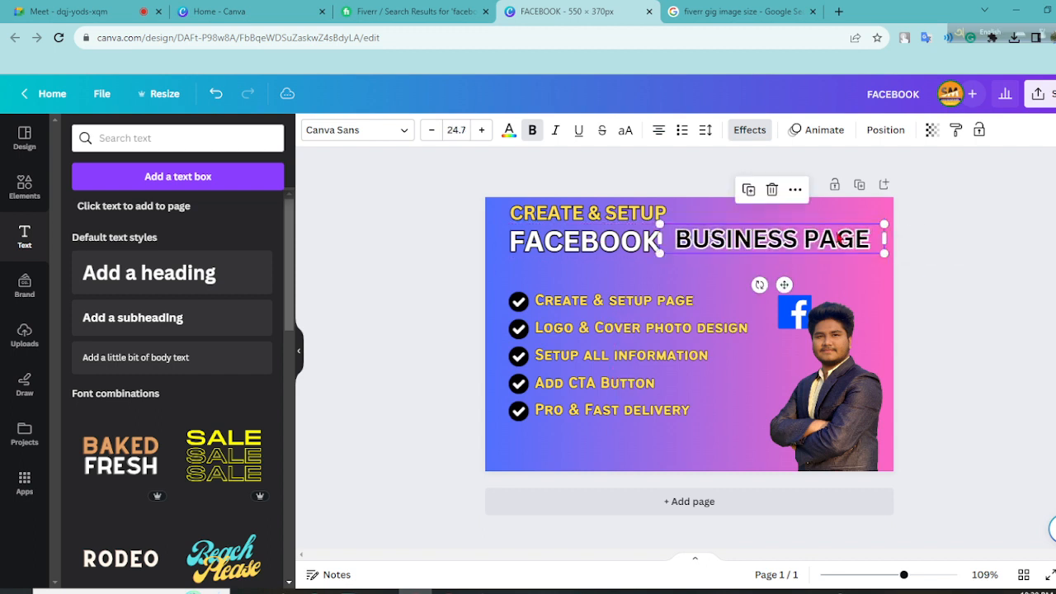
click(884, 290)
drag(843, 259, 849, 259)
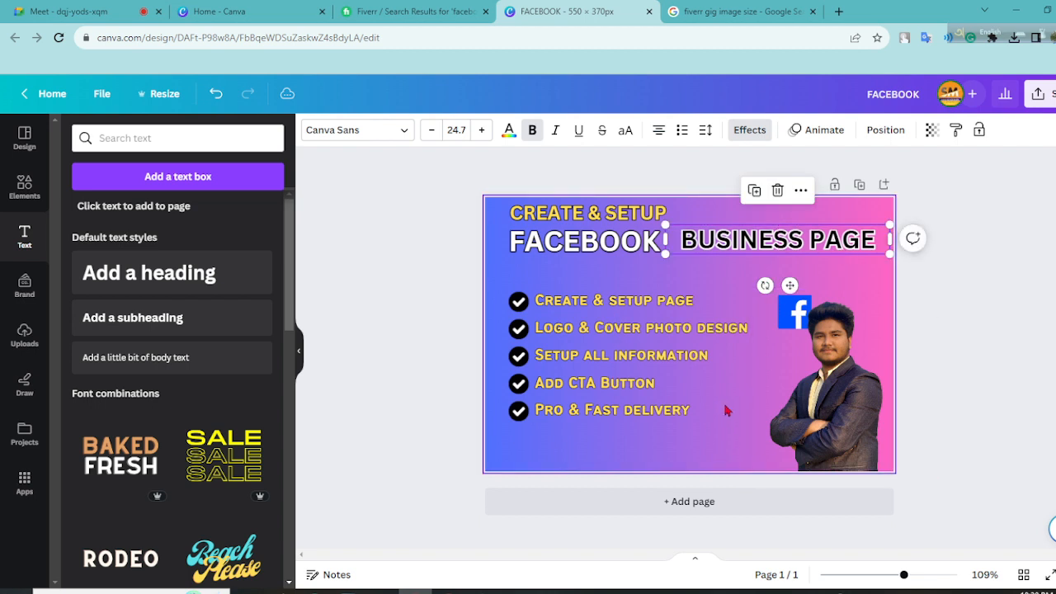
Step: Move the check-marked service list up beneath the FACEBOOK heading and enlarge it to font size 19.1
drag(566, 321, 558, 290)
drag(734, 395, 769, 411)
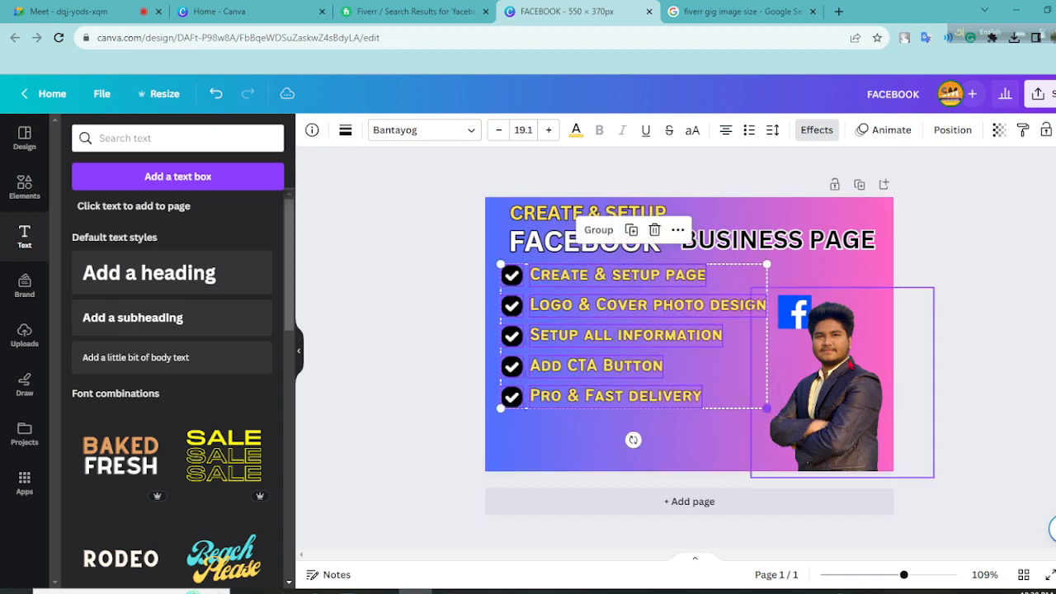
click(952, 288)
Step: Place the Facebook logo beneath the BUSINESS PAGE heading and shift the portrait slightly down within the design's lower-right corner
click(795, 314)
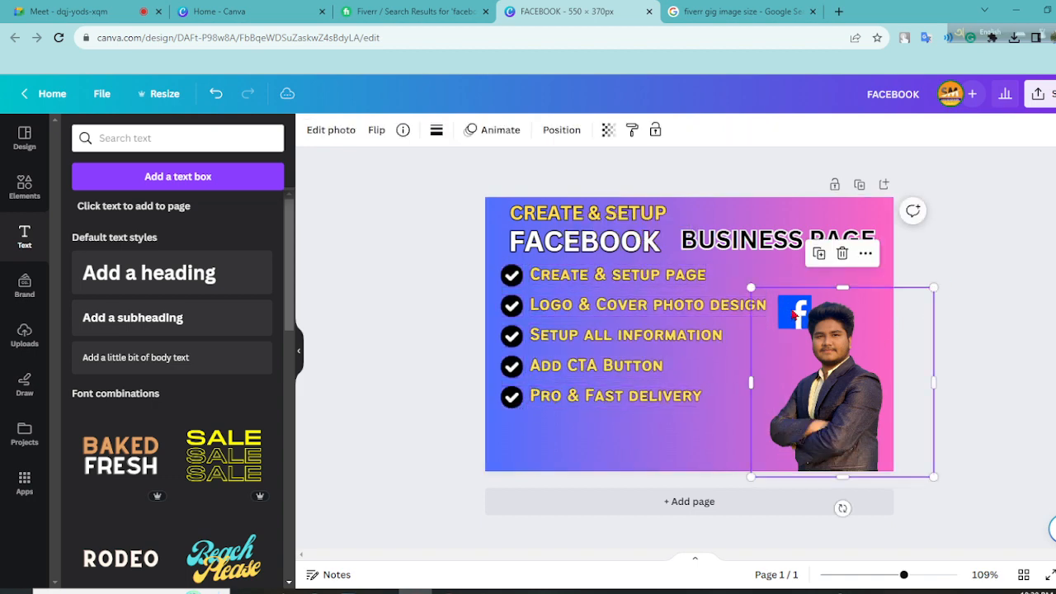
drag(788, 310, 788, 266)
click(797, 309)
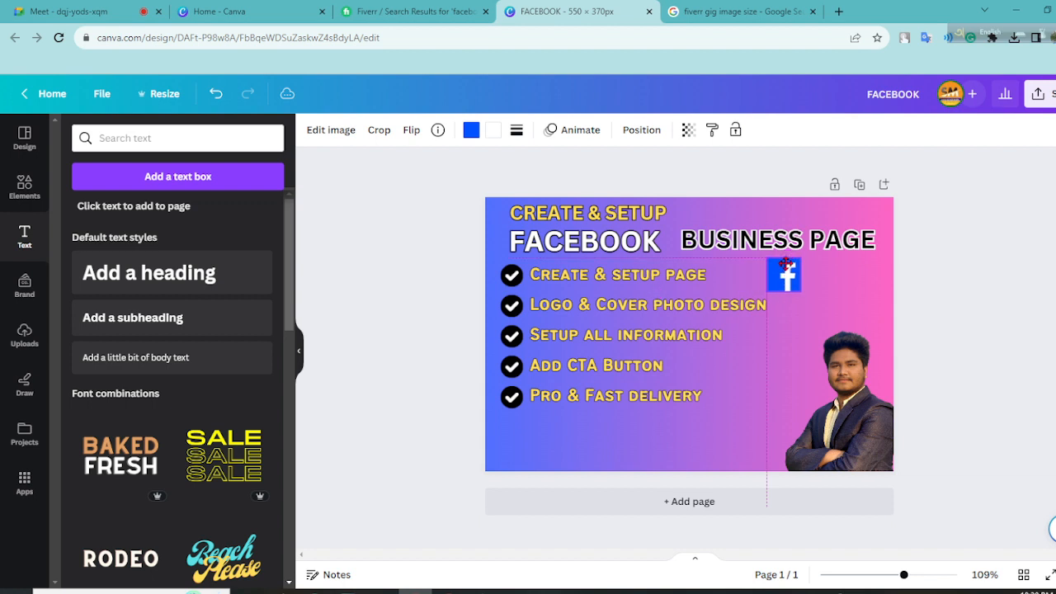
mouse_move(823, 368)
mouse_down()
mouse_move(804, 338)
mouse_move(817, 361)
mouse_up()
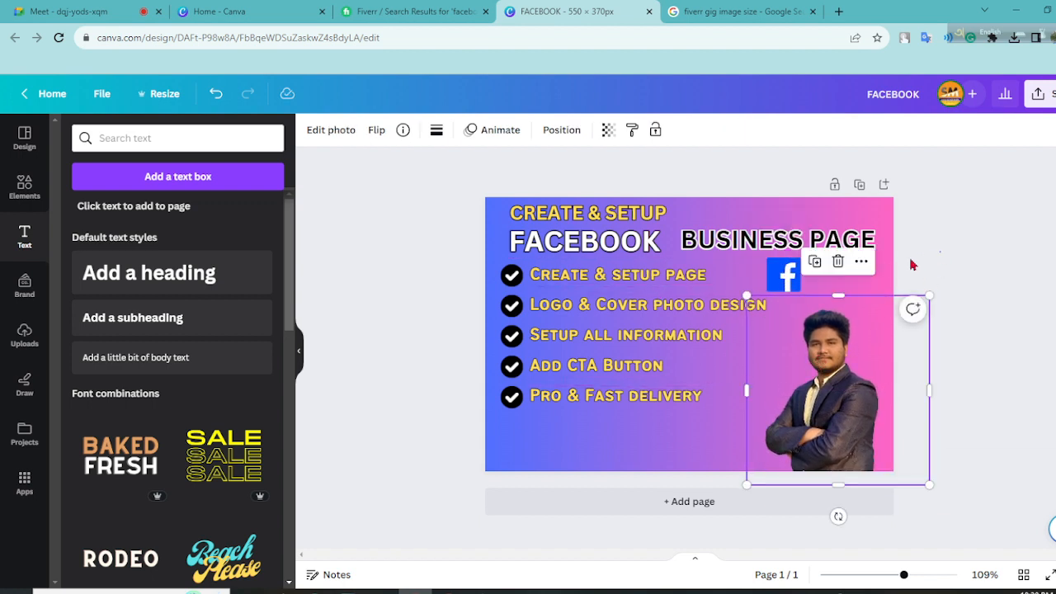
click(580, 453)
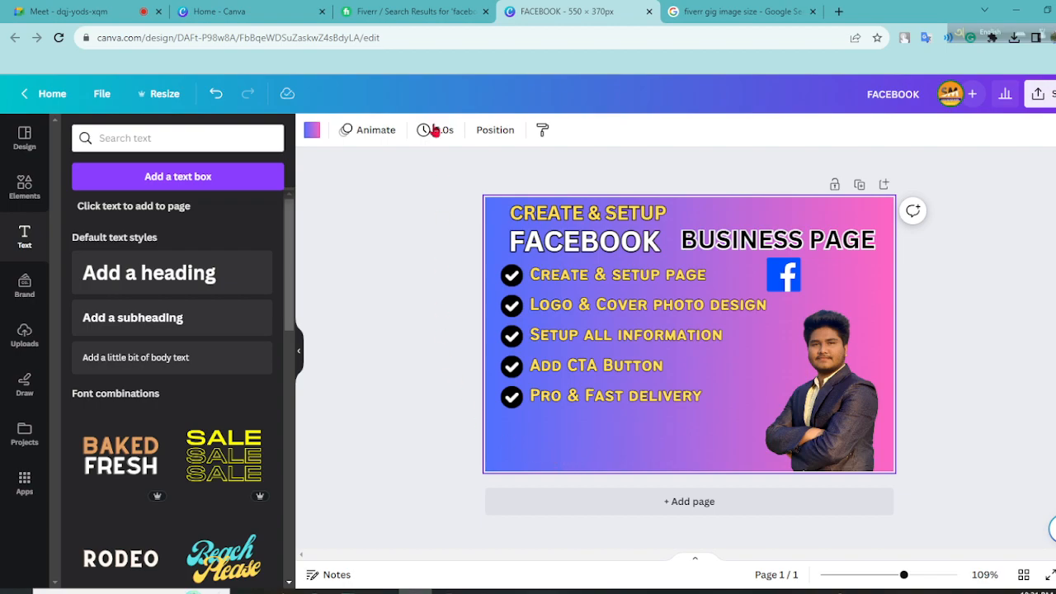
Step: Review competing gig images on Fiverr for ideas, and add a subheading reading "Exclusively On Fiverr" to the Canva design
click(400, 22)
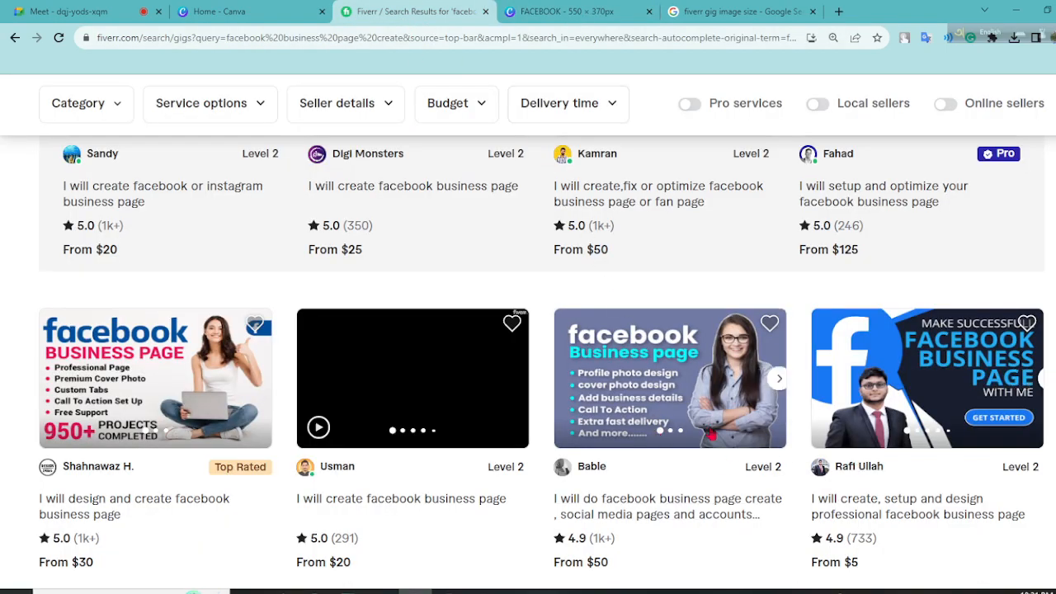
scroll(675, 400, down, 9)
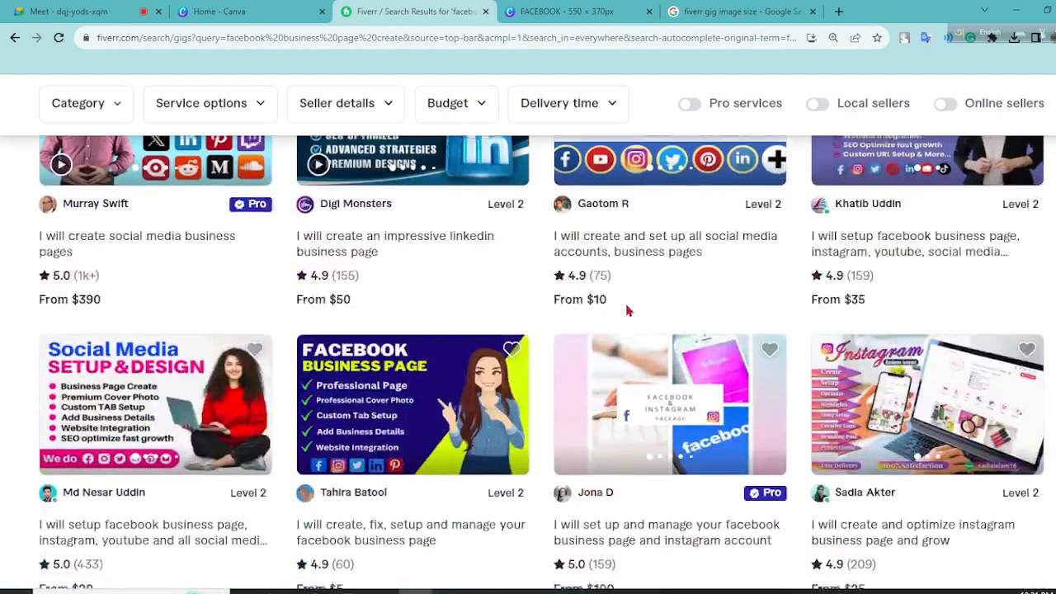
scroll(624, 322, down, 3)
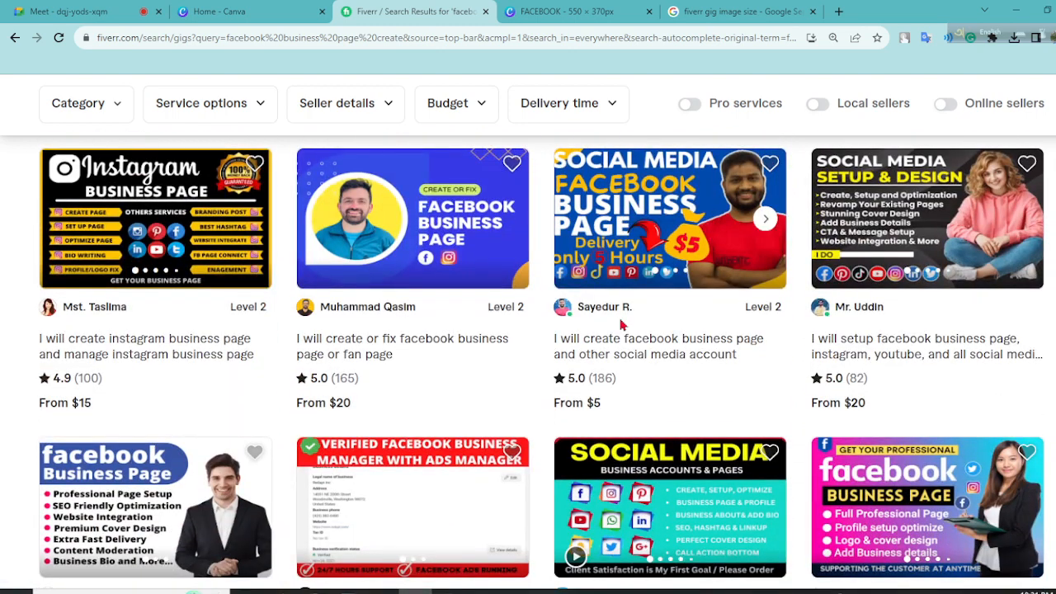
scroll(623, 324, down, 2)
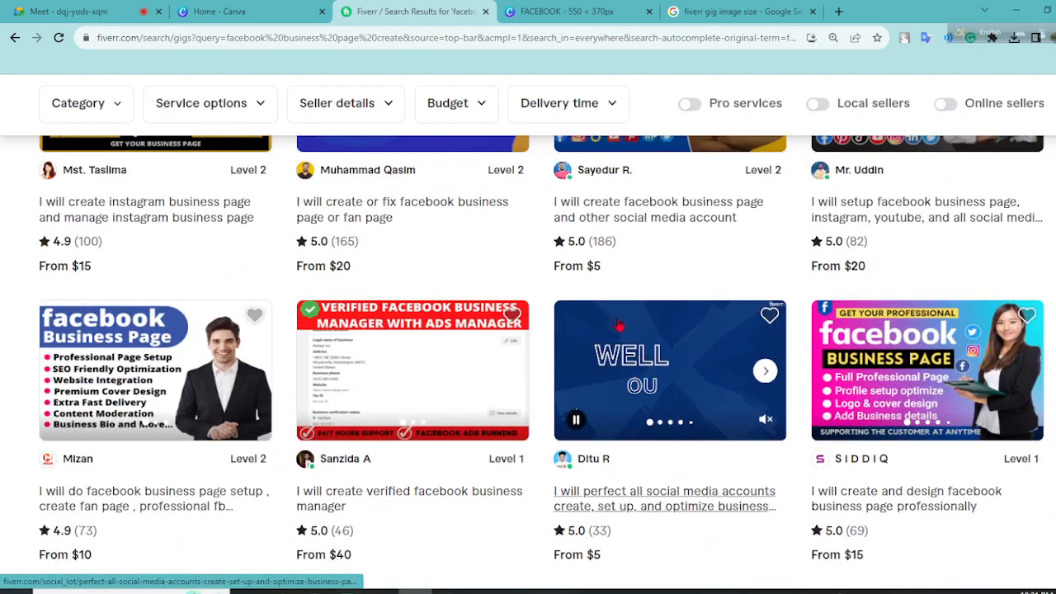
key(ctrl+Tab)
click(180, 318)
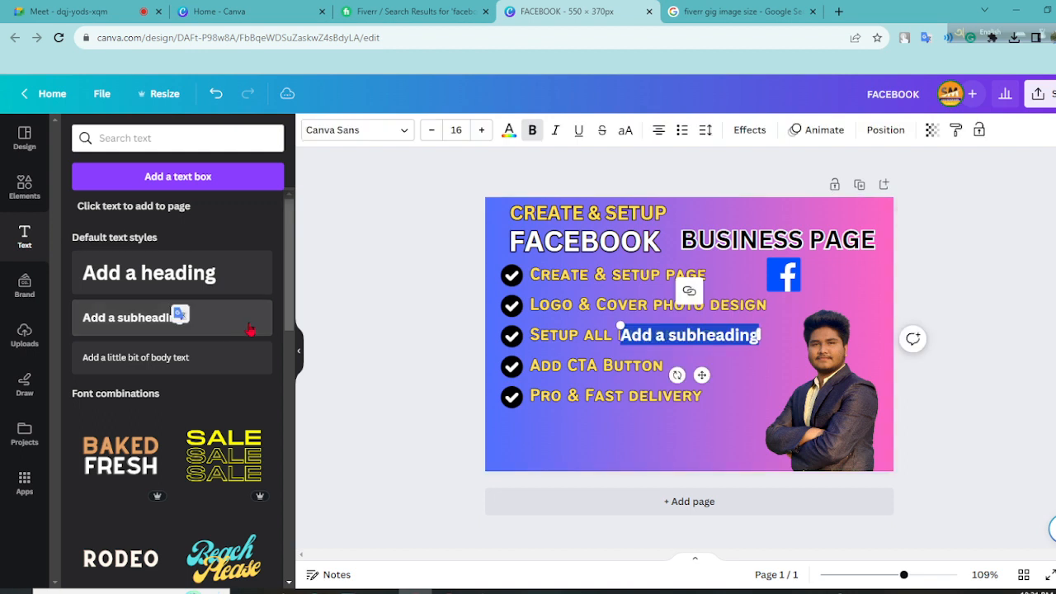
key(BackSpace)
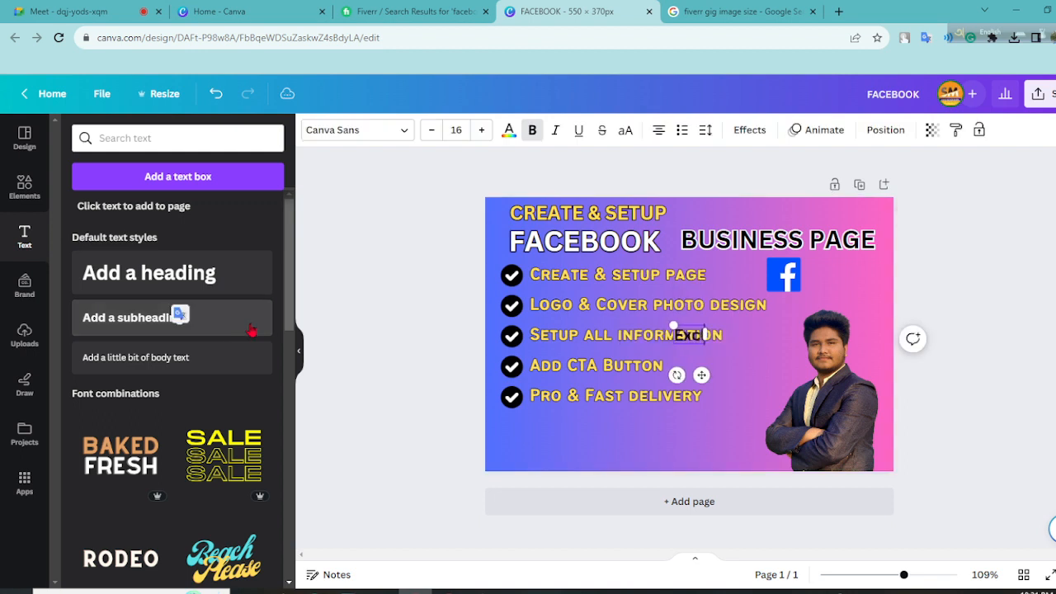
text(Exclusive)
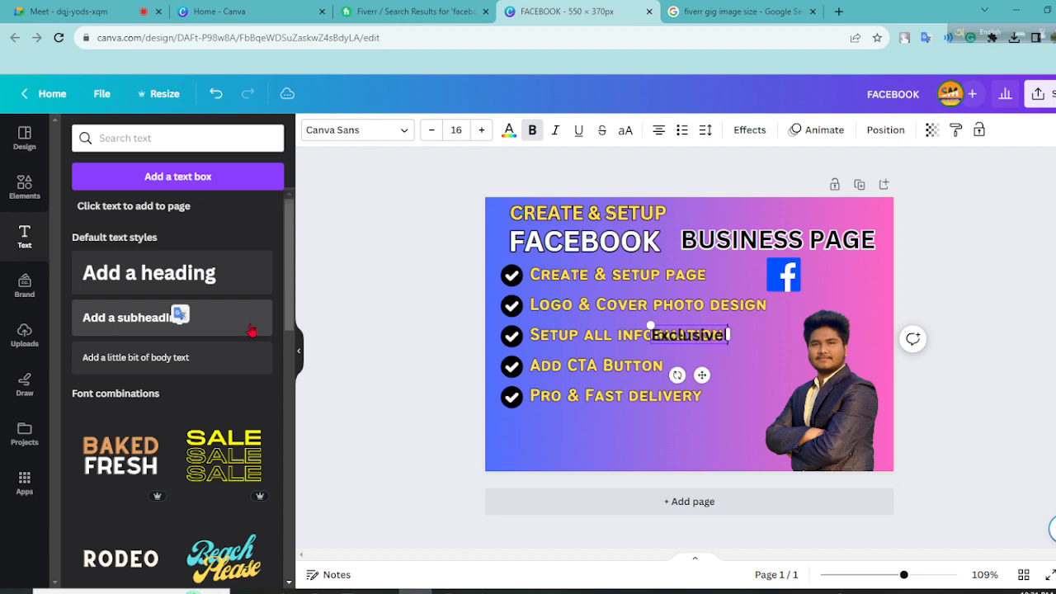
text(ly O)
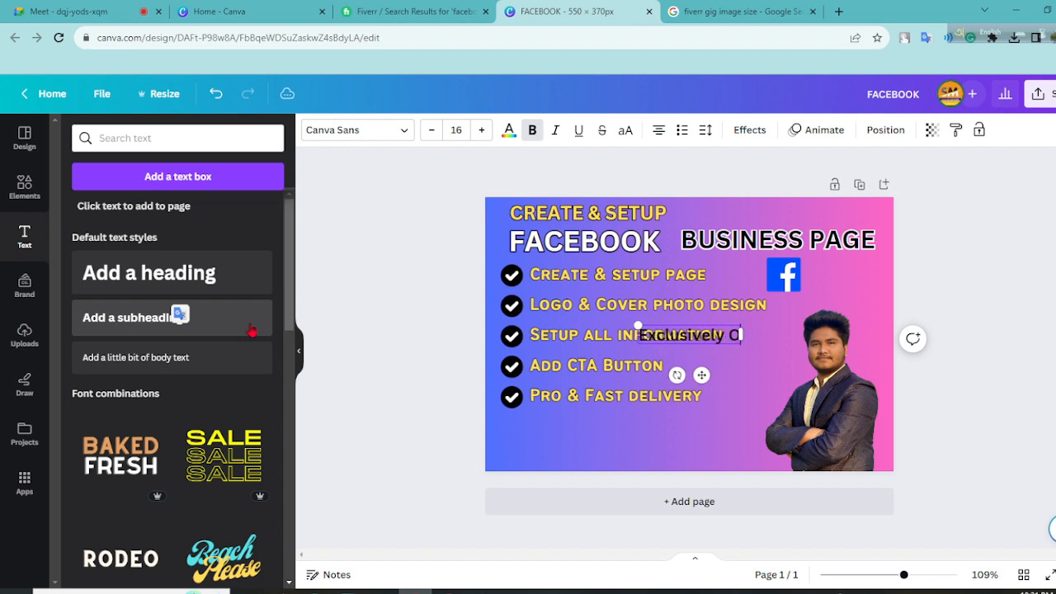
text(n Fiverr)
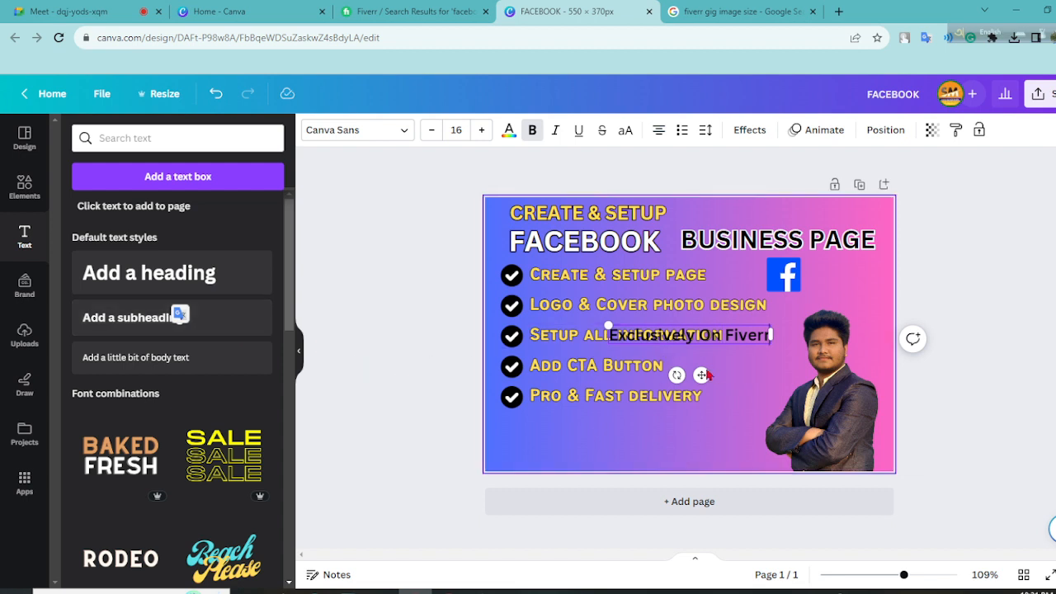
Step: Move the "Exclusively On Fiverr" subheading to the design's lower-left area below the service list and color its text white
drag(706, 375, 600, 494)
click(603, 467)
click(603, 462)
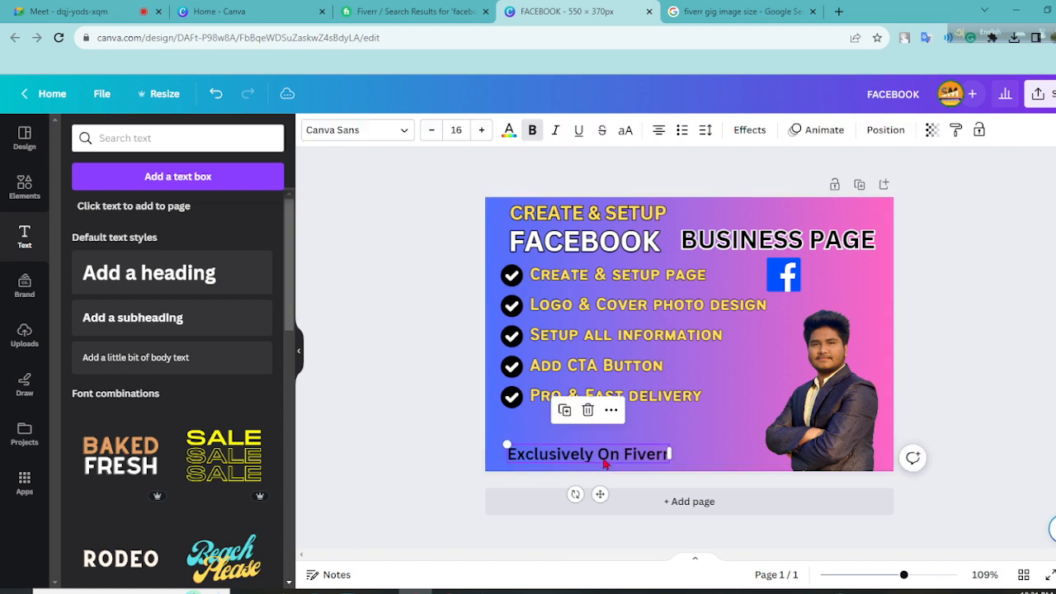
click(603, 459)
key(ctrl+a)
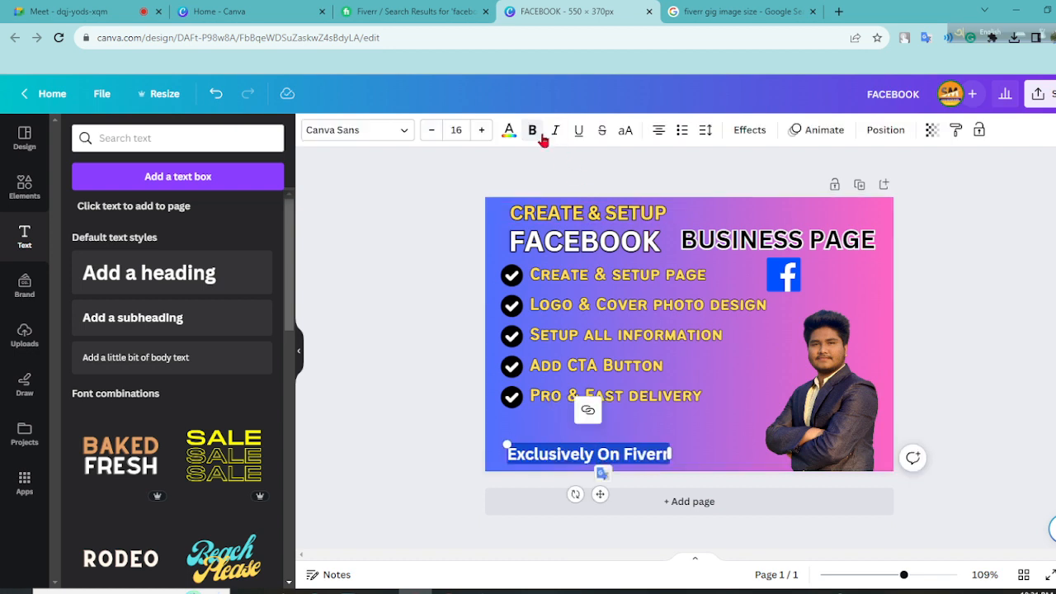
click(509, 130)
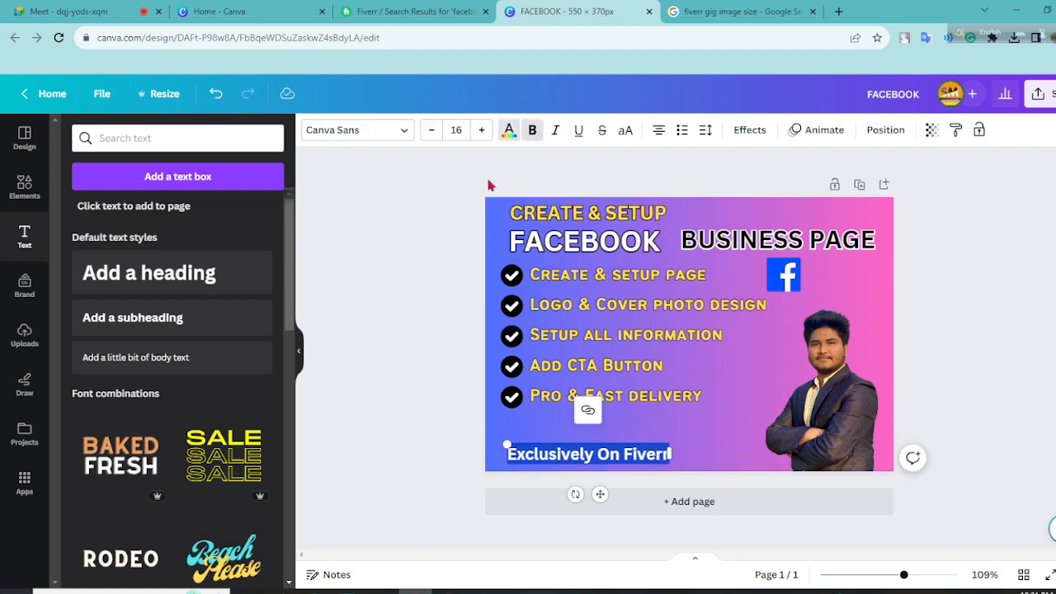
click(227, 215)
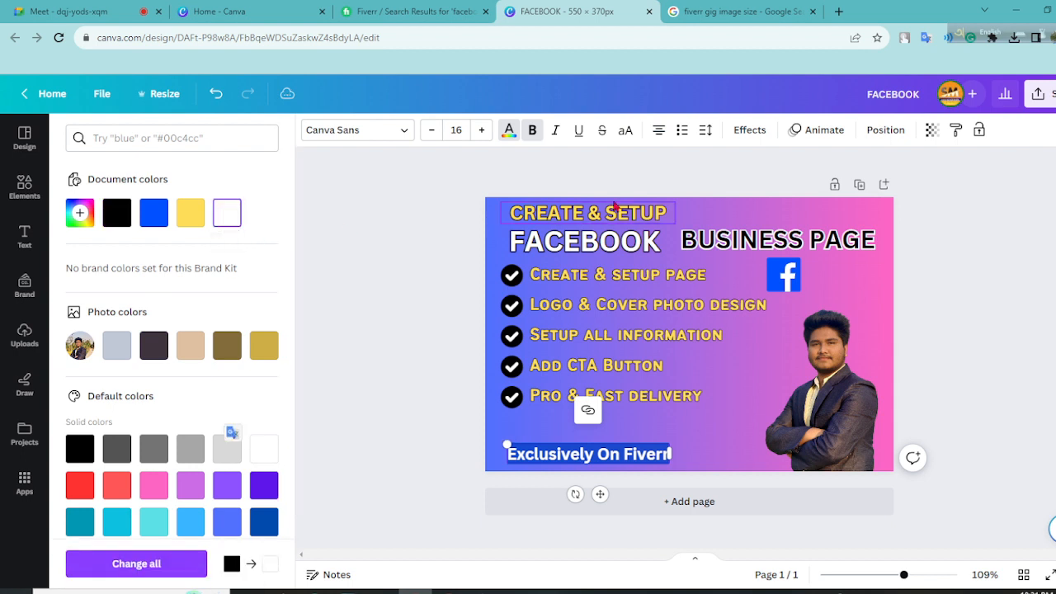
Step: Apply an Outline effect to the "Exclusively On Fiverr" text with thickness 111 and black color, and deselect it
click(747, 130)
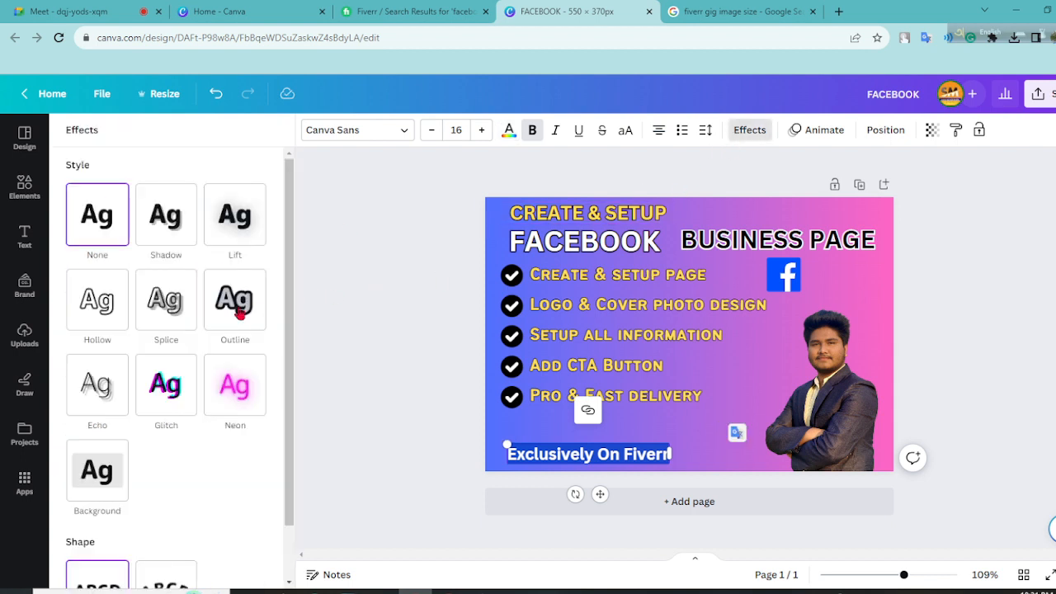
click(223, 314)
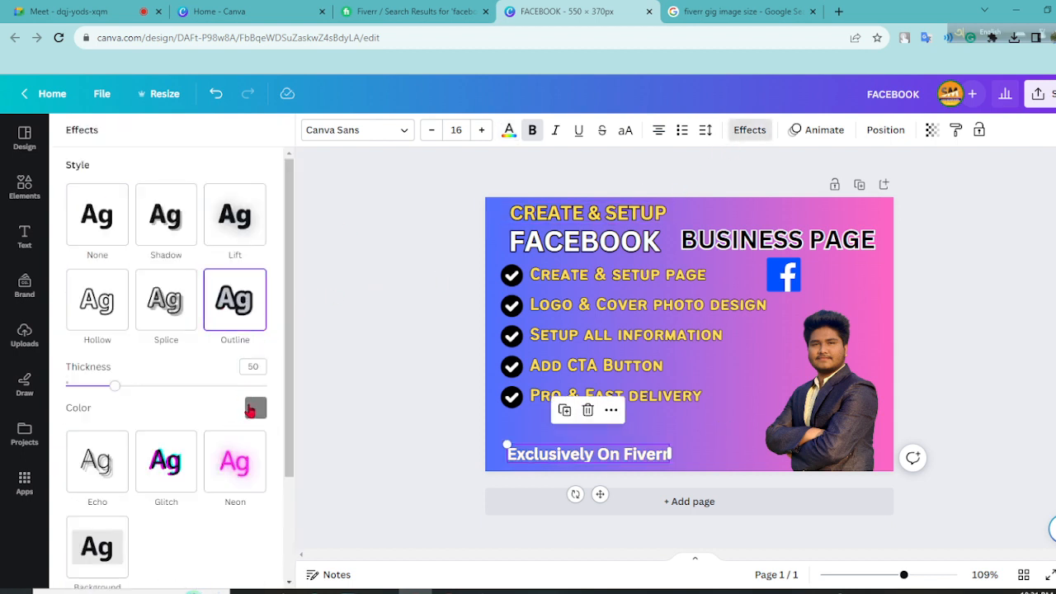
drag(115, 391, 175, 394)
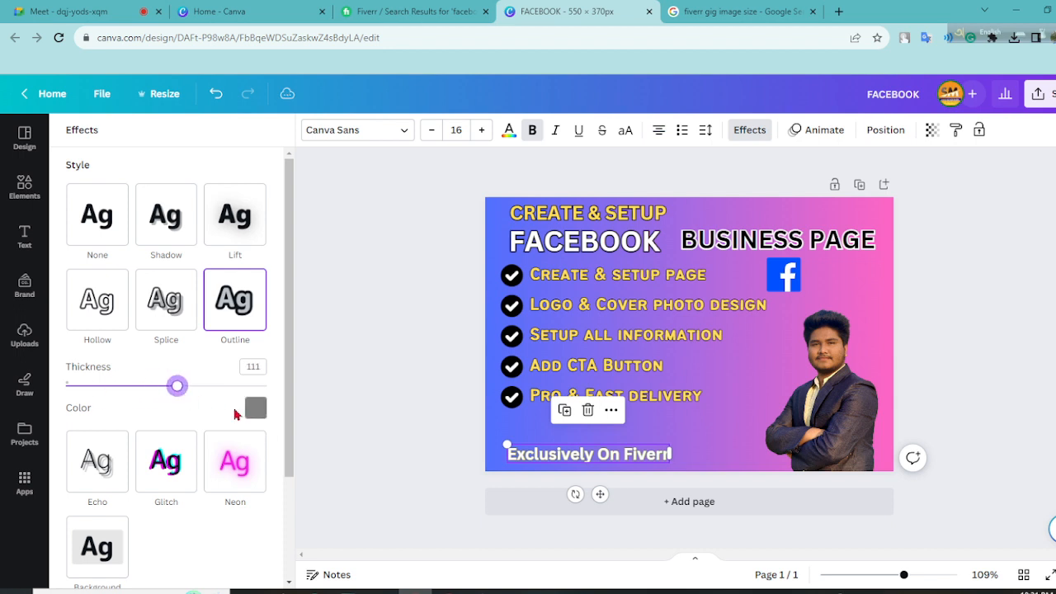
click(255, 409)
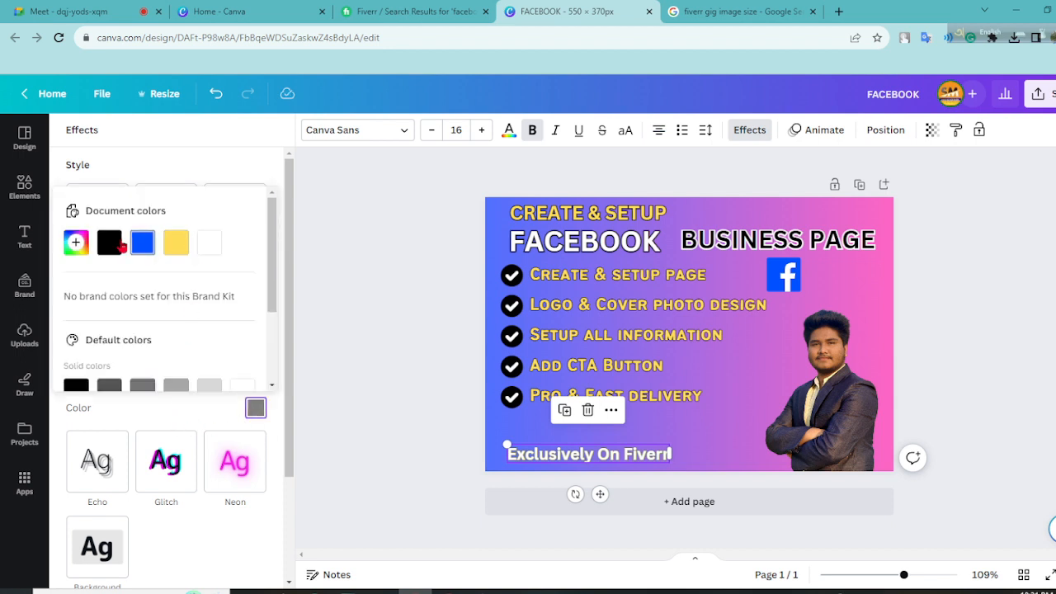
click(109, 247)
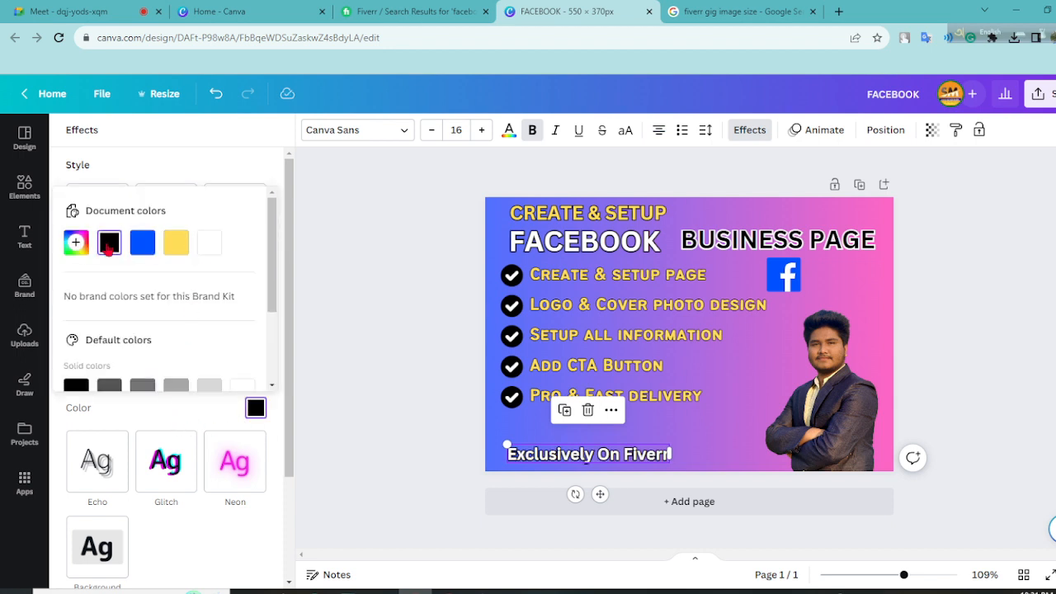
click(913, 337)
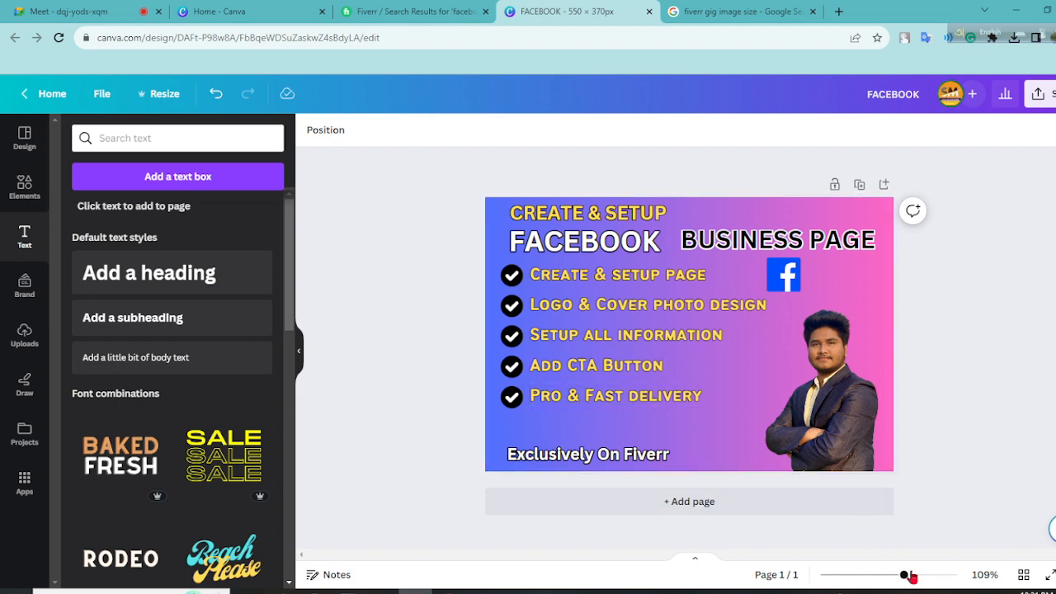
Step: Download the design as a PNG file with the size multiplier raised above the 550 × 370 px original
drag(904, 574, 923, 575)
click(1038, 93)
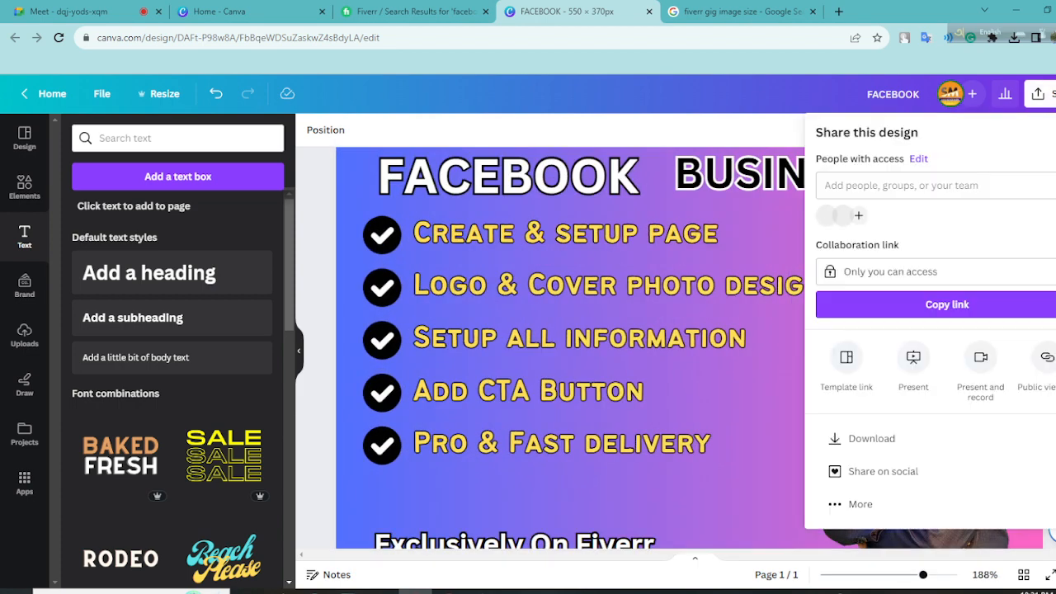
click(891, 439)
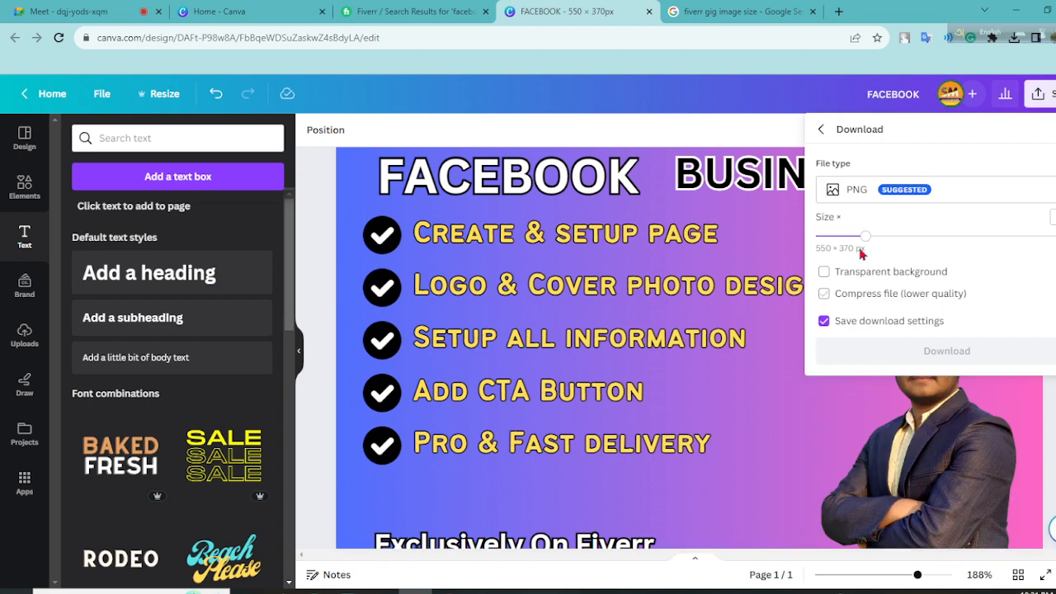
drag(857, 242, 1048, 238)
click(1020, 350)
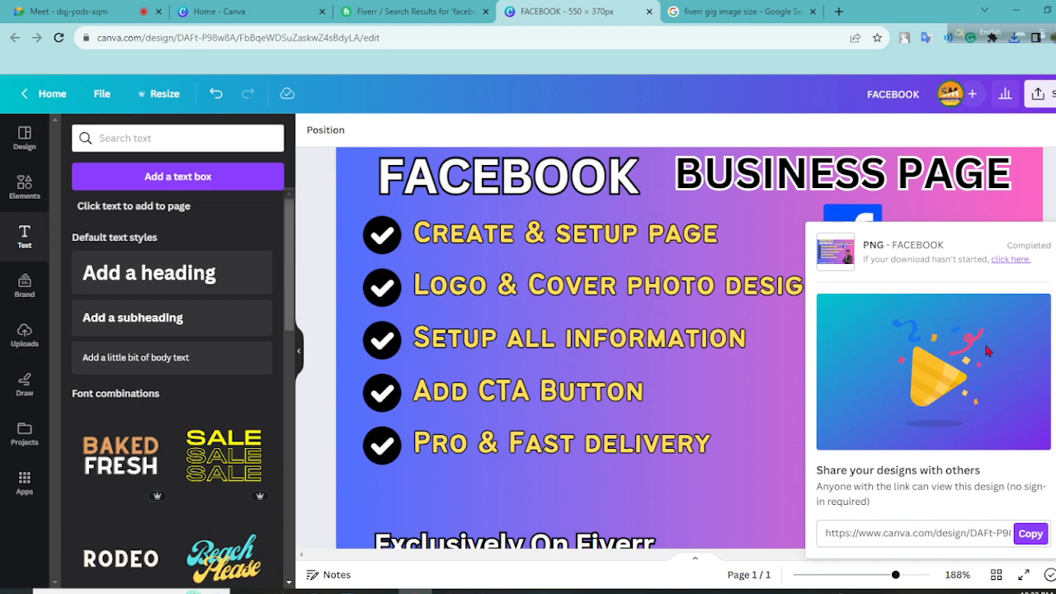
Step: Open the downloaded FACEBOOK.png in the image viewer and inspect its headings, logo and service lines at closer zoom
drag(949, 34, 953, 10)
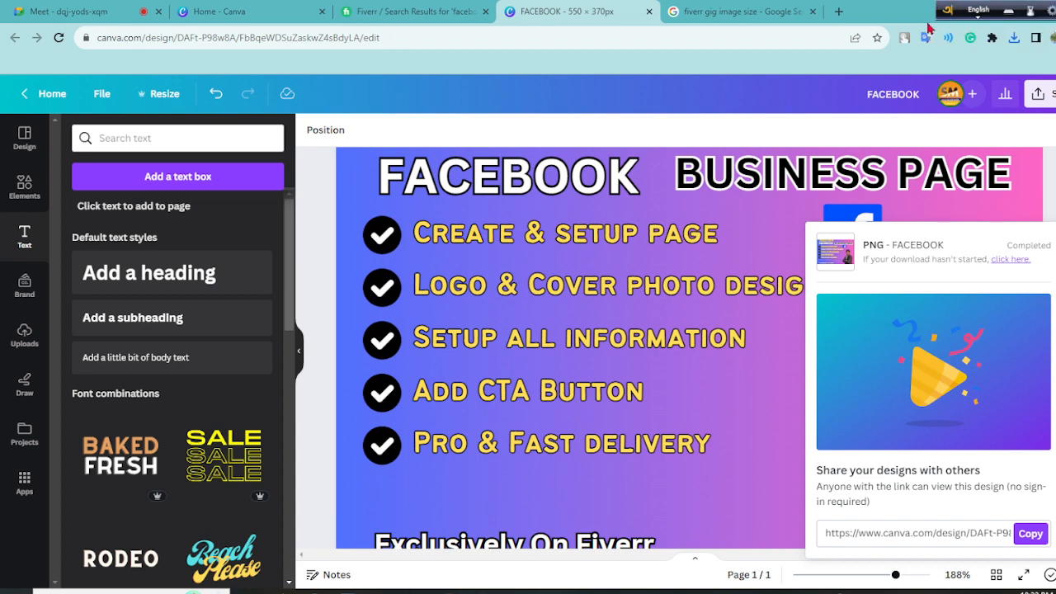
click(1014, 38)
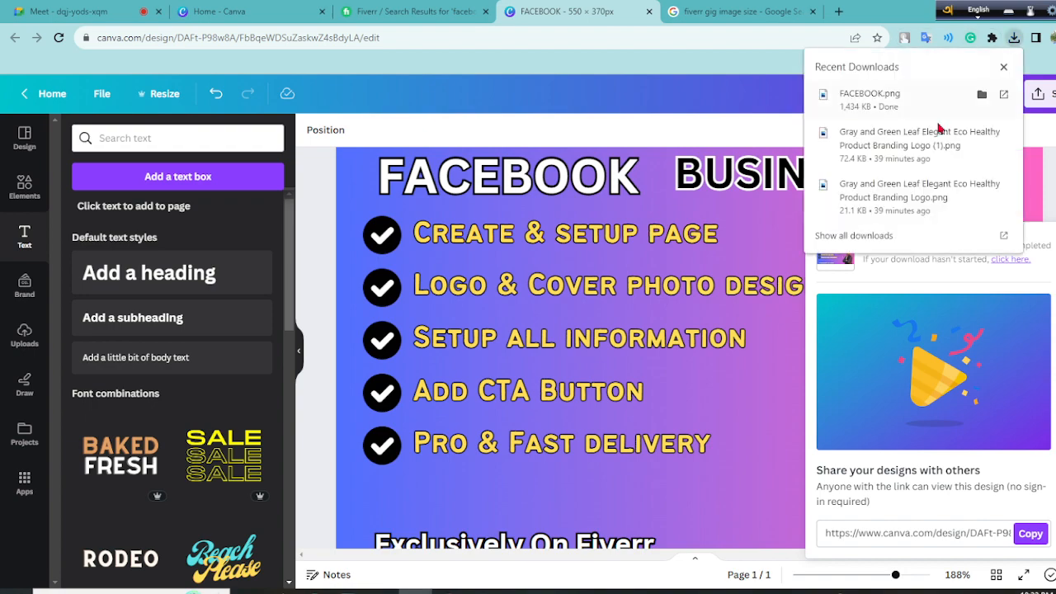
click(911, 111)
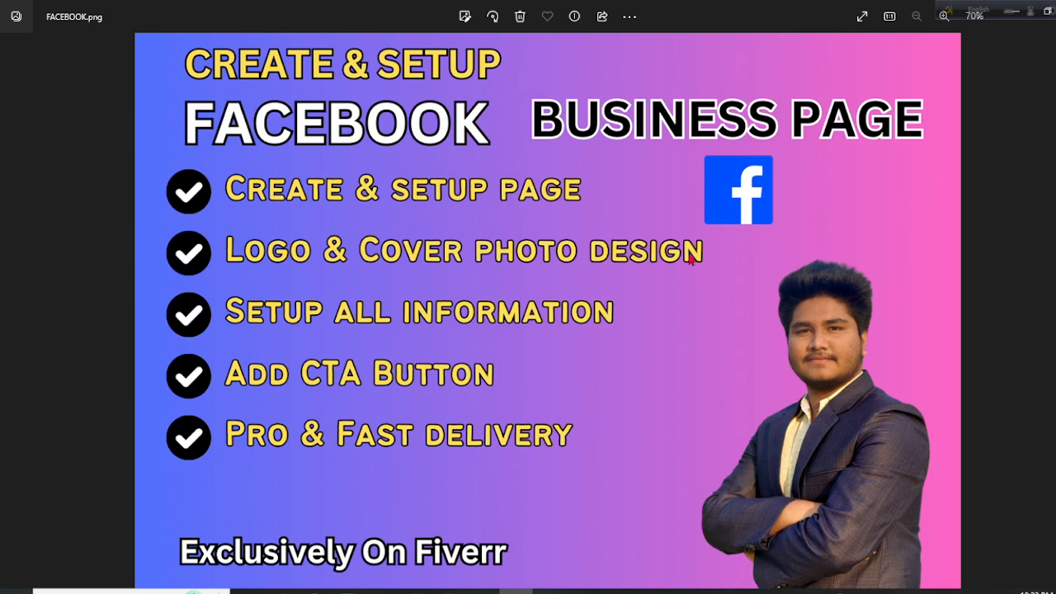
scroll(692, 256, up, 3)
drag(701, 190, 640, 302)
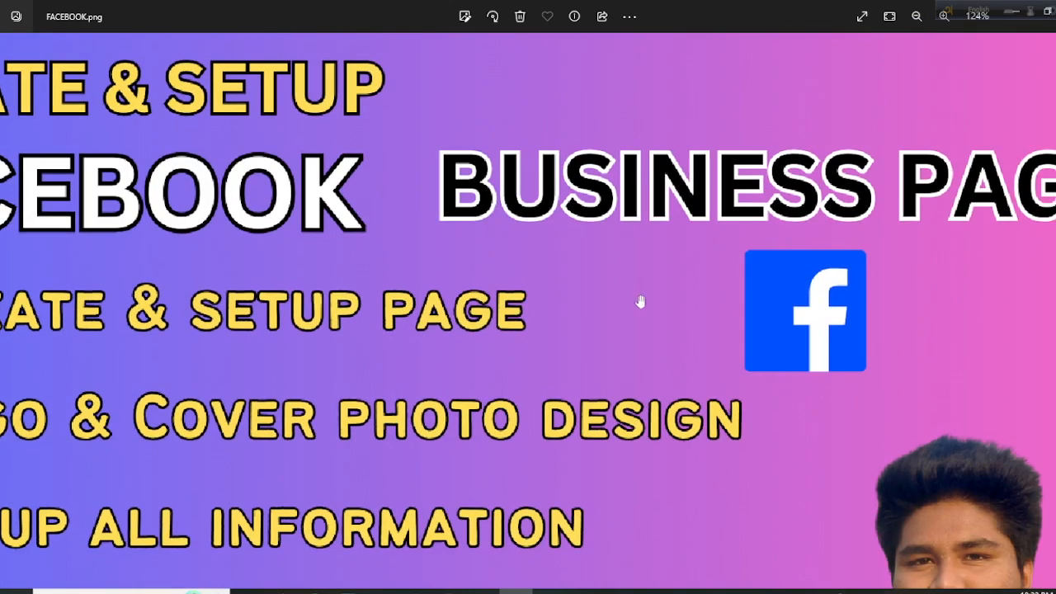
scroll(409, 226, down, 2)
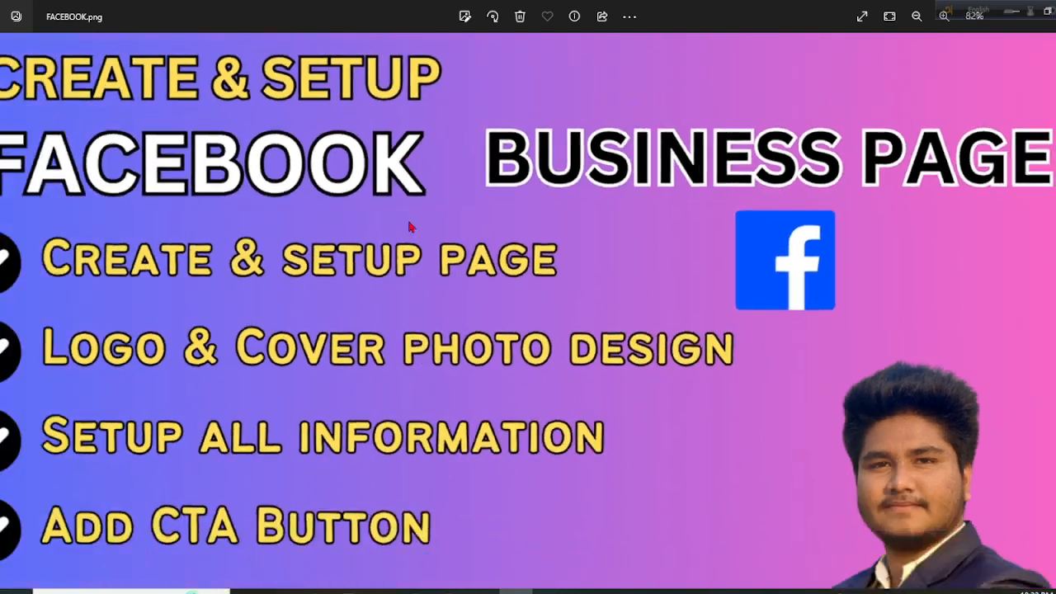